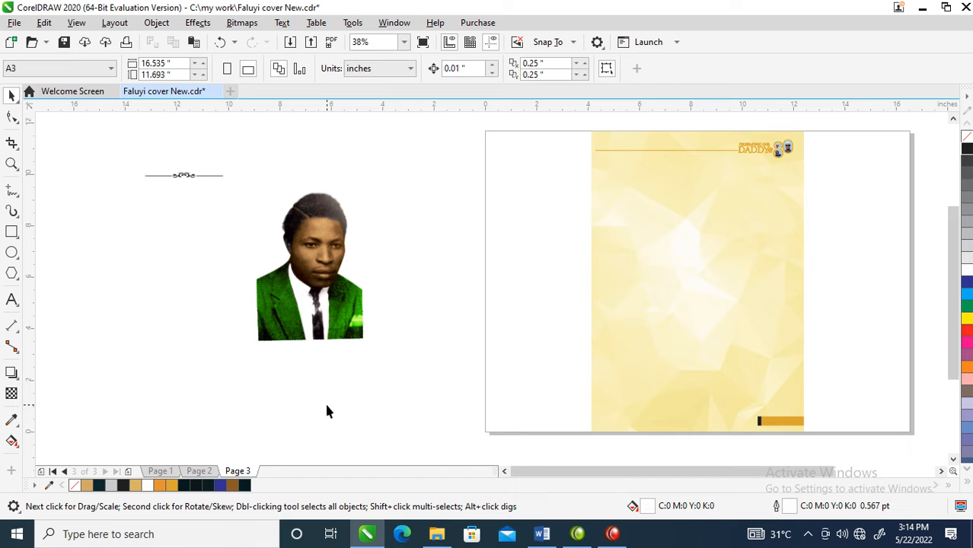
# - Insert a blank page before page 3 and check it against the cover artwork on page 2
pyautogui.rightClick(239, 471)
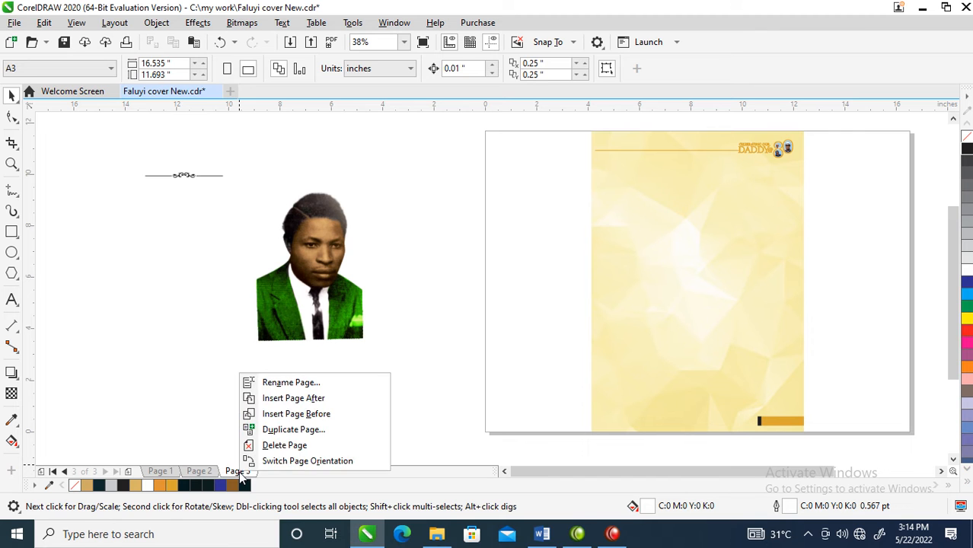
pyautogui.click(293, 416)
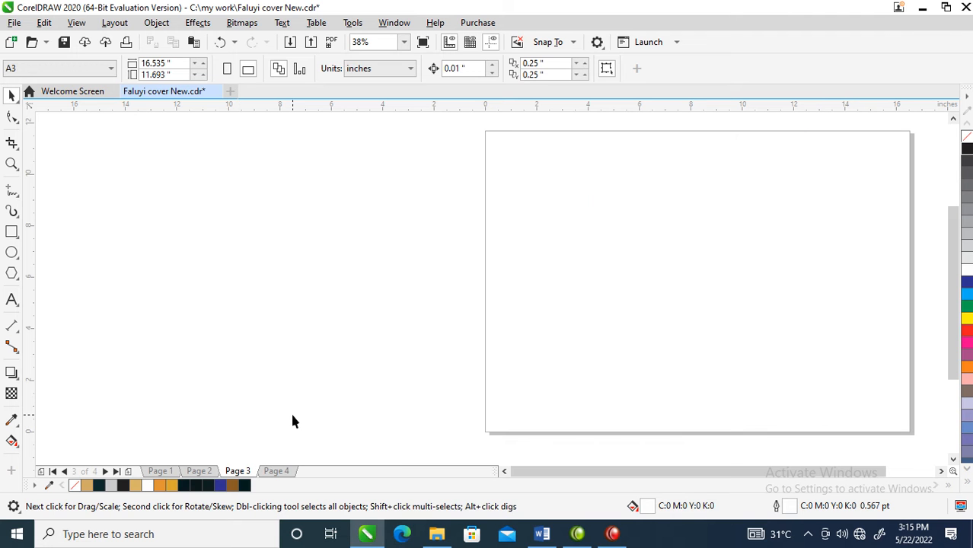
pyautogui.click(200, 471)
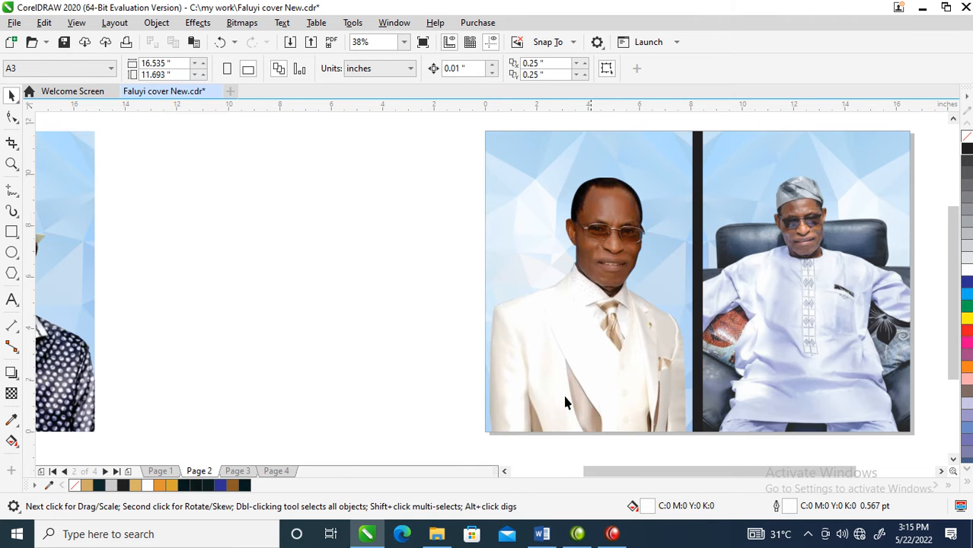
pyautogui.click(243, 471)
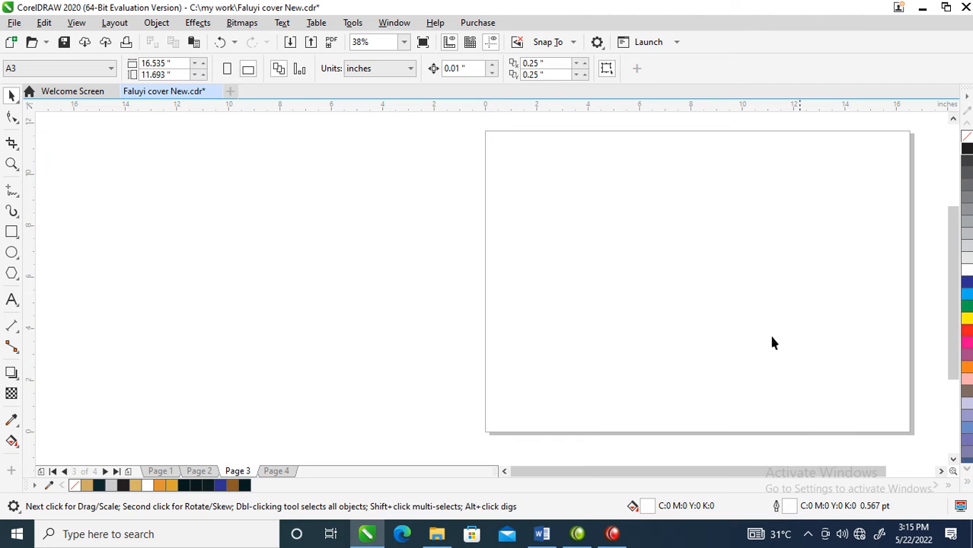
# - Copy the yellow background with its header and footer bar from page 4 onto the blank page 3
pyautogui.click(276, 471)
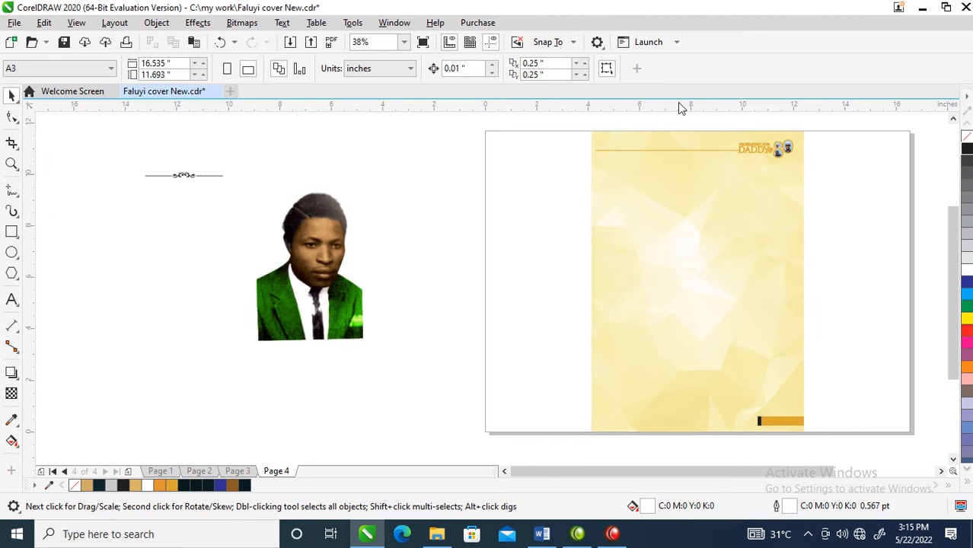
pyautogui.click(685, 217)
pyautogui.moveTo(560, 120); pyautogui.dragTo(805, 433)
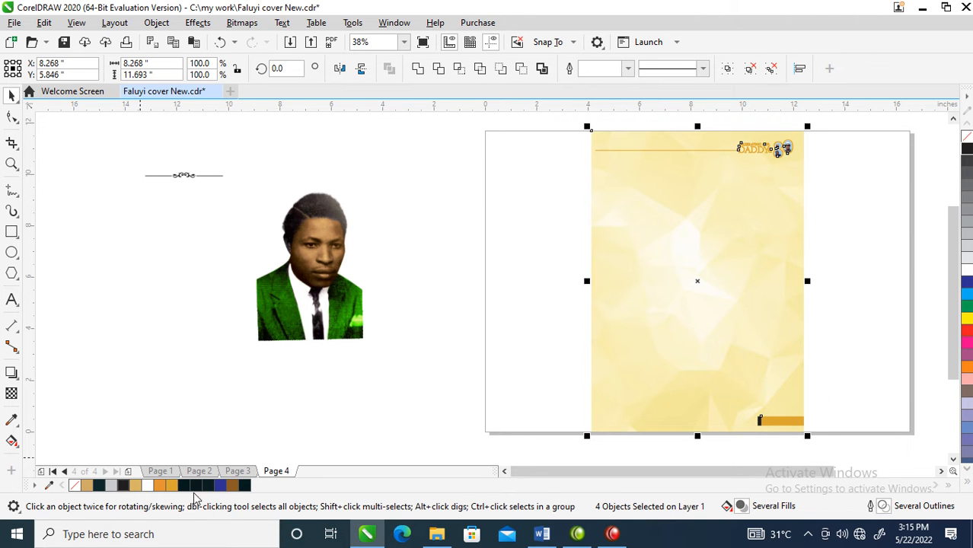
pyautogui.click(236, 471)
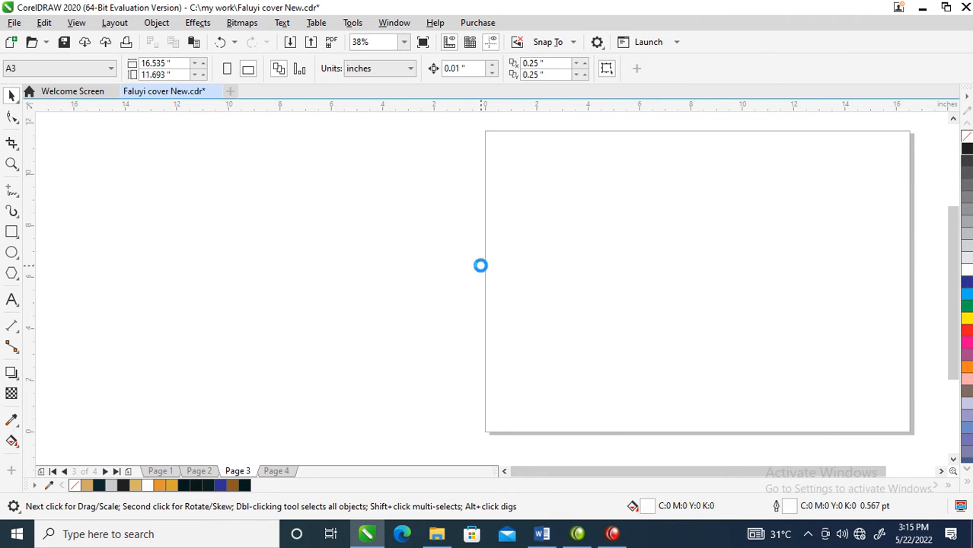
pyautogui.hotkey('ctrl', 'v')
# - Copy the rose flowers, the ornamental divider and the portrait photo beside page 4 onto page 3
pyautogui.click(283, 472)
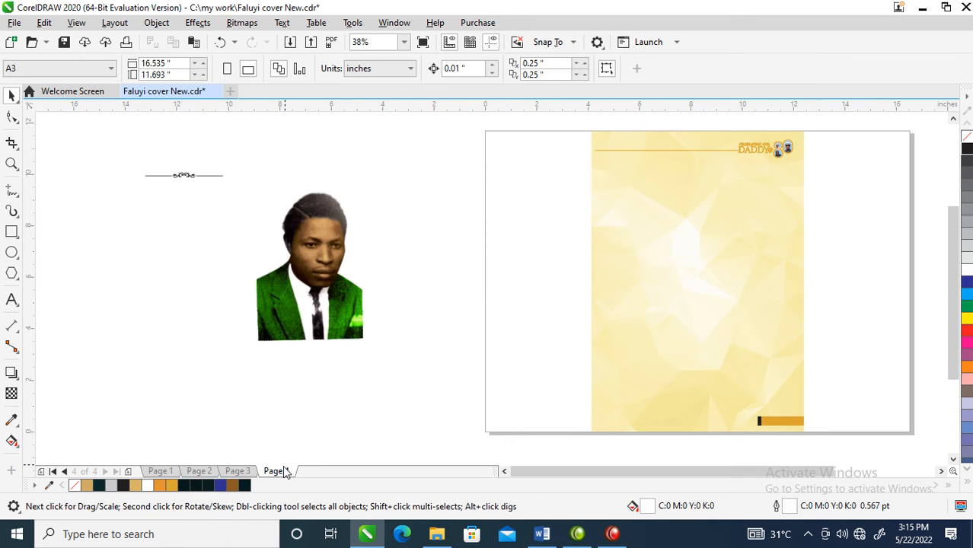
pyautogui.scroll(-1, 528, 365)
pyautogui.moveTo(823, 335); pyautogui.dragTo(343, 323)
pyautogui.moveTo(280, 226); pyautogui.dragTo(483, 424)
pyautogui.moveTo(296, 243); pyautogui.dragTo(482, 401)
pyautogui.moveTo(431, 342); pyautogui.dragTo(469, 318)
pyautogui.press('z')
pyautogui.moveTo(292, 196); pyautogui.dragTo(809, 415)
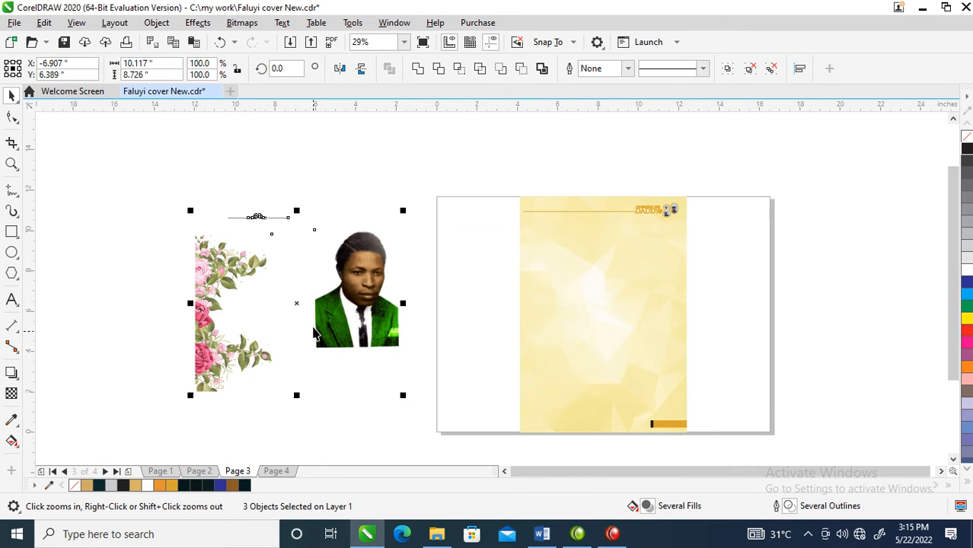
pyautogui.click(262, 212)
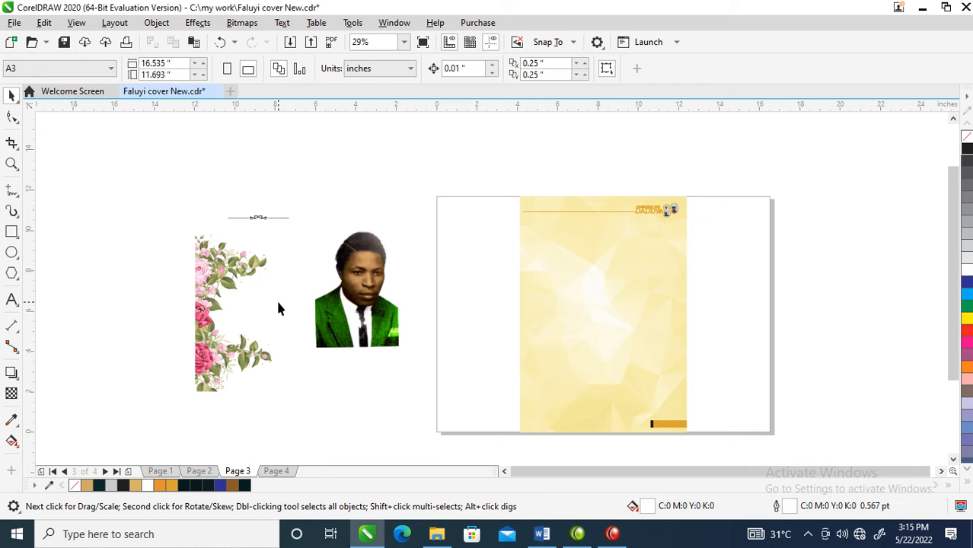
# - Extract the yellow background bitmap from its PowerClip on page 3 and delete it
pyautogui.click(586, 258)
pyautogui.rightClick(587, 260)
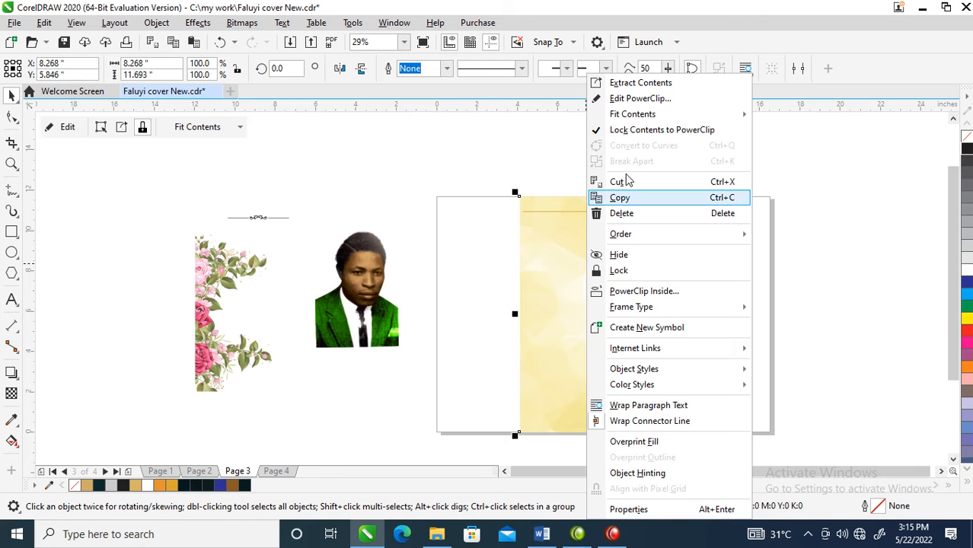
pyautogui.click(625, 82)
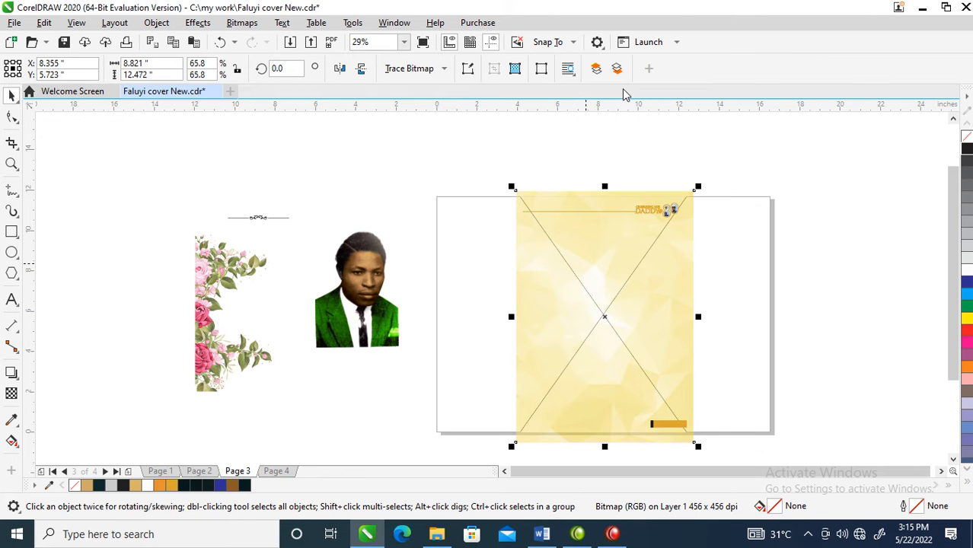
pyautogui.press('Delete')
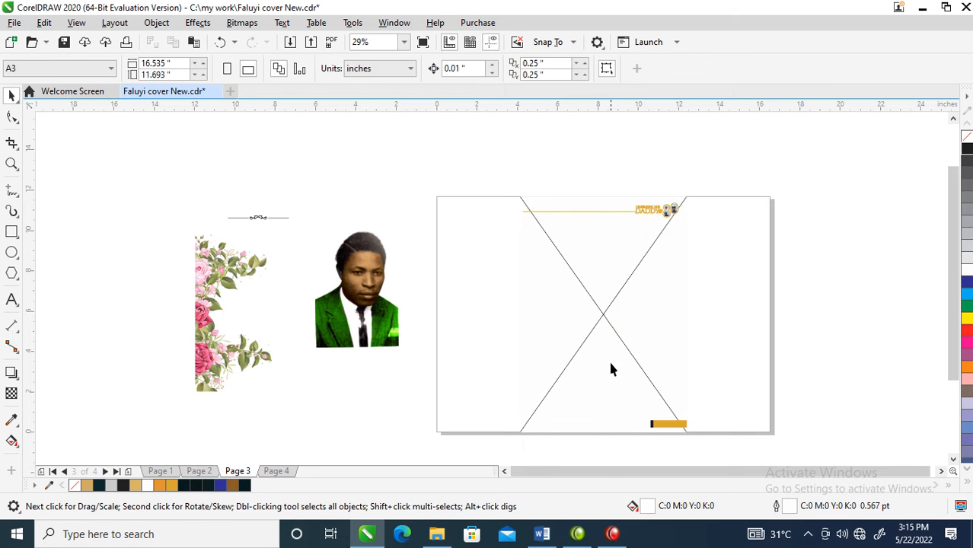
# - Remove the empty PowerClip frame from the page-sized rectangle, leaving it as a plain shape
pyautogui.click(609, 305)
pyautogui.rightClick(613, 305)
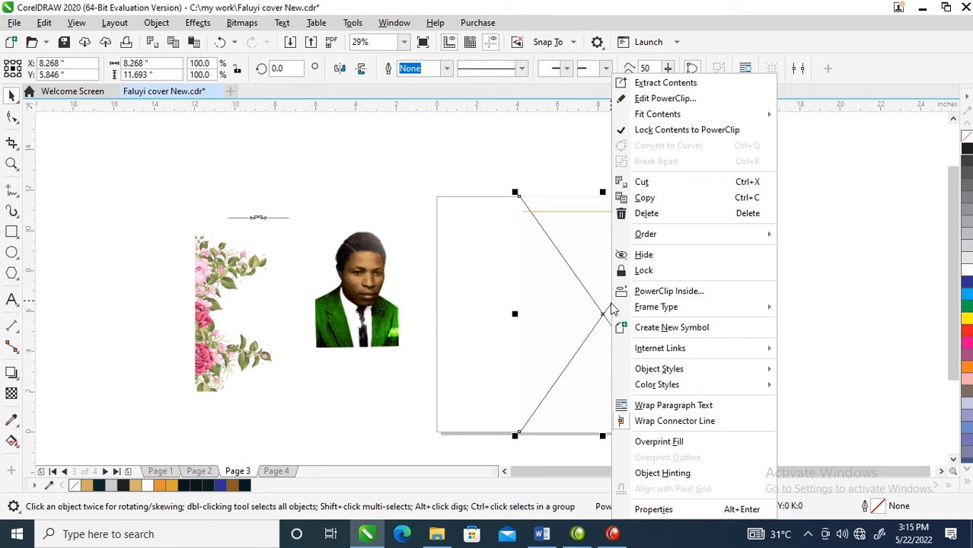
pyautogui.moveTo(660, 312)
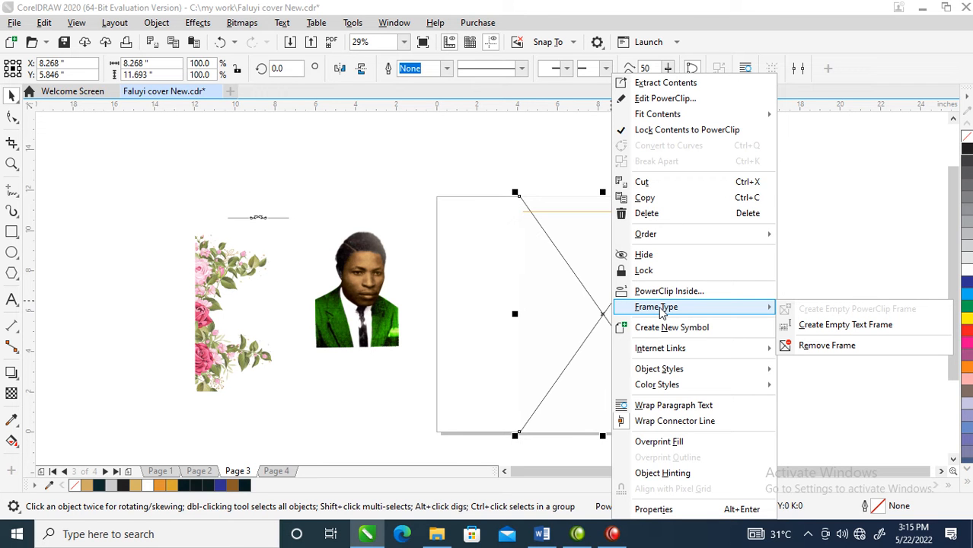
pyautogui.click(571, 254)
pyautogui.rightClick(569, 286)
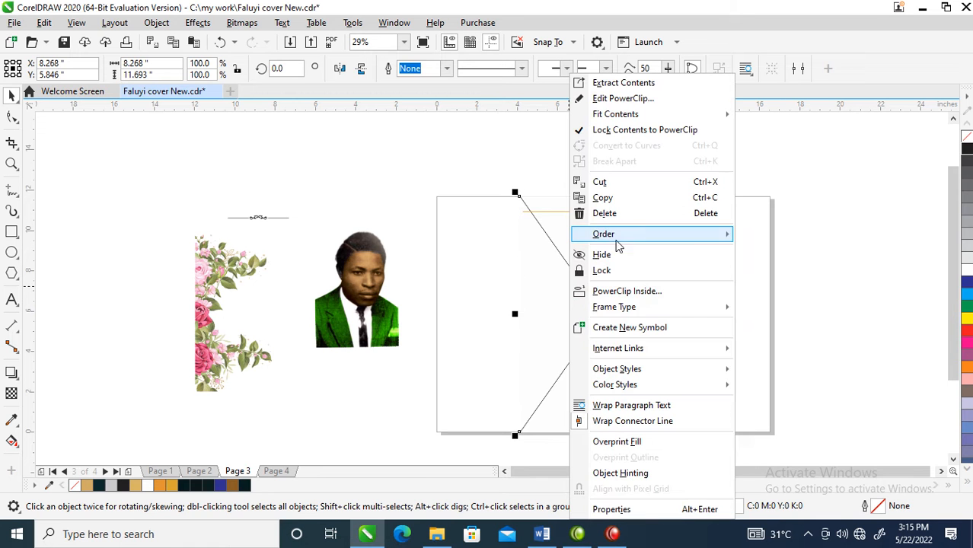
pyautogui.moveTo(621, 313)
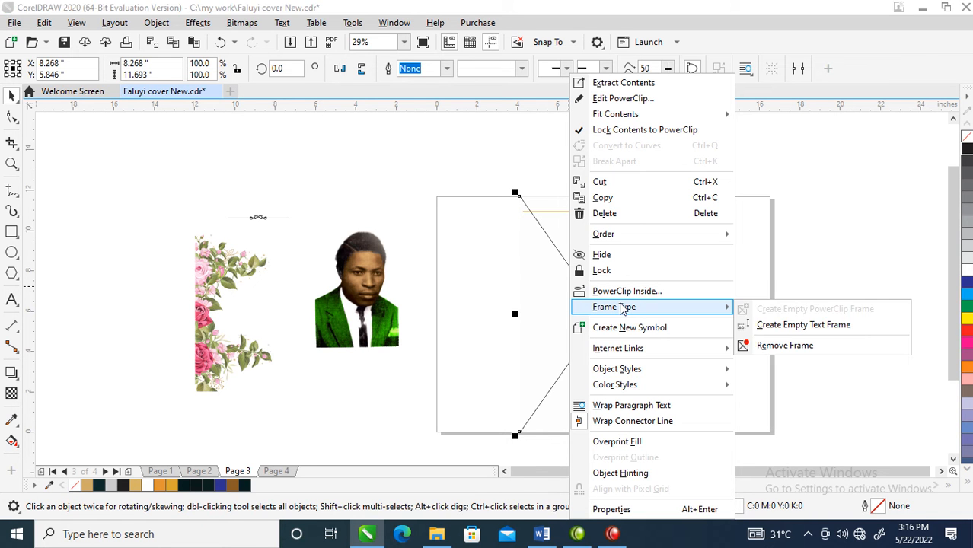
pyautogui.click(772, 346)
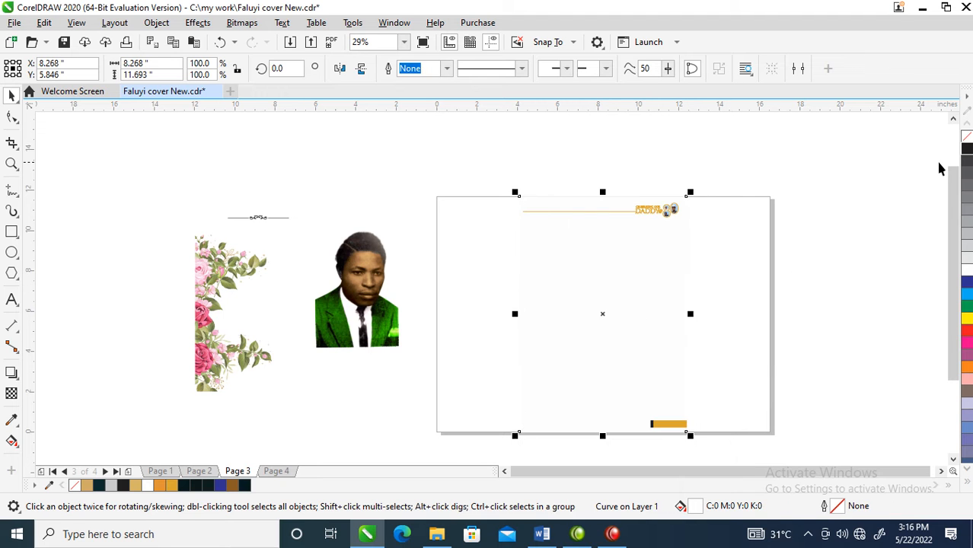
# - Give the page-sized rectangle a black outline and delete the header line and DADDY logo
pyautogui.rightClick(965, 149)
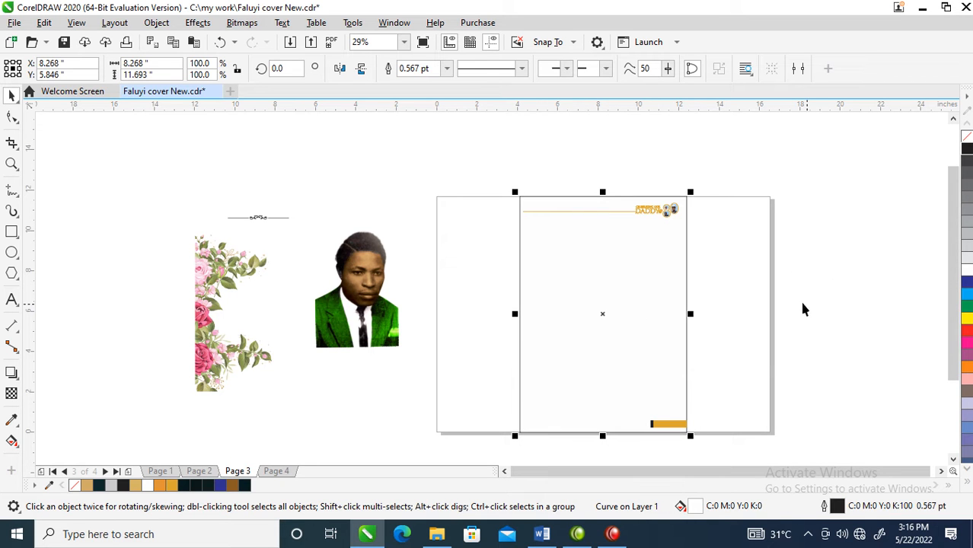
pyautogui.moveTo(455, 169); pyautogui.dragTo(723, 261)
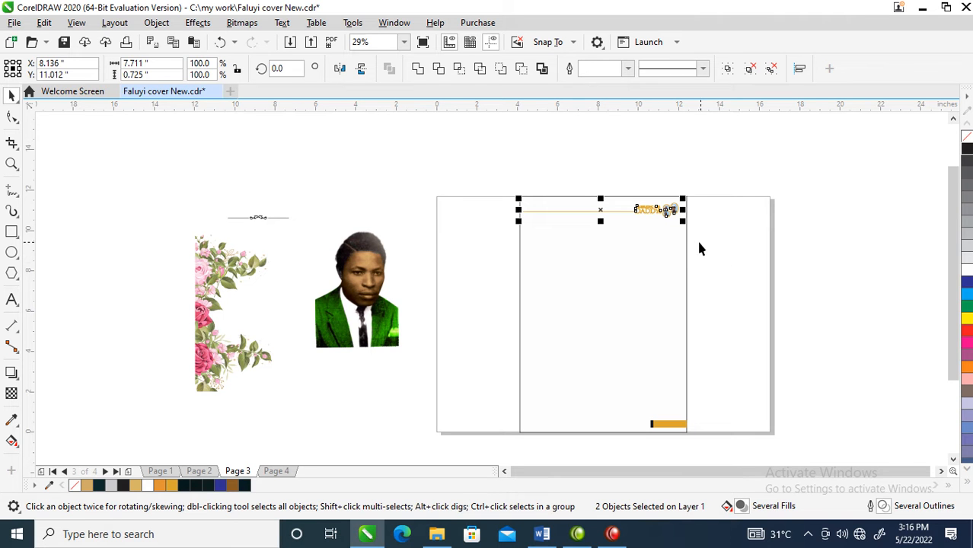
pyautogui.click(586, 262)
# - Move the rose flowers over the portrait photo and rotate them to 90 degrees so the leaves hang downward
pyautogui.moveTo(226, 283); pyautogui.dragTo(367, 177)
pyautogui.click(369, 177)
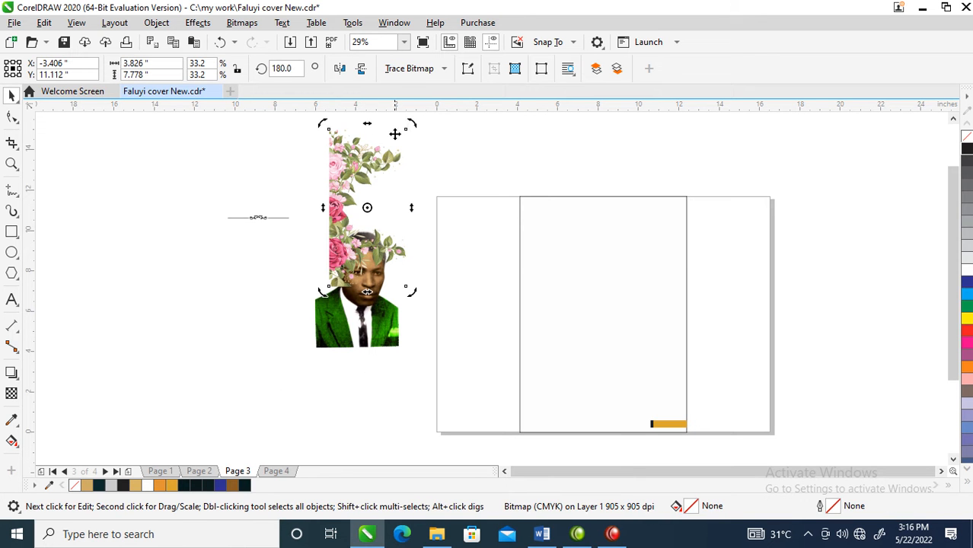
pyautogui.moveTo(411, 126); pyautogui.dragTo(430, 239)
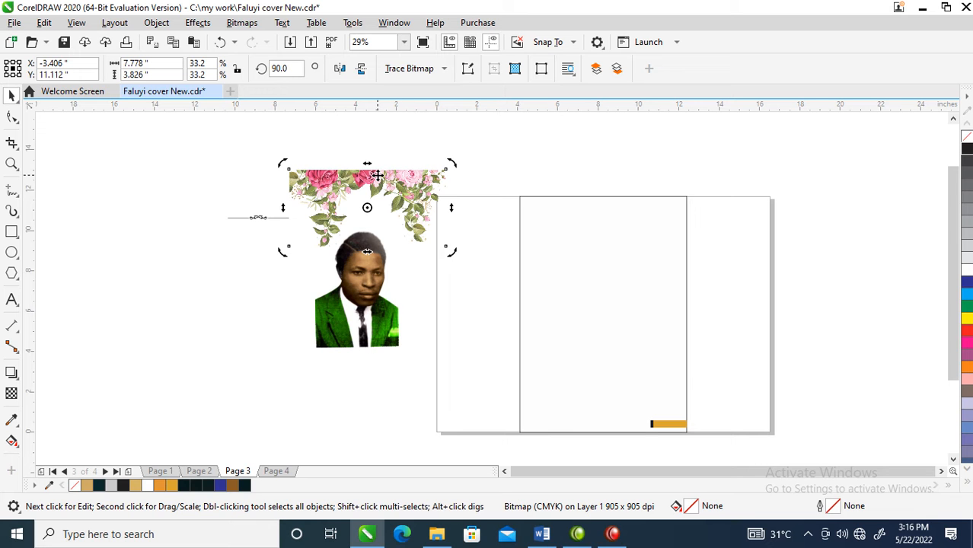
# - PowerClip the rotated rose flowers inside the black-outlined rectangle
pyautogui.click(240, 25)
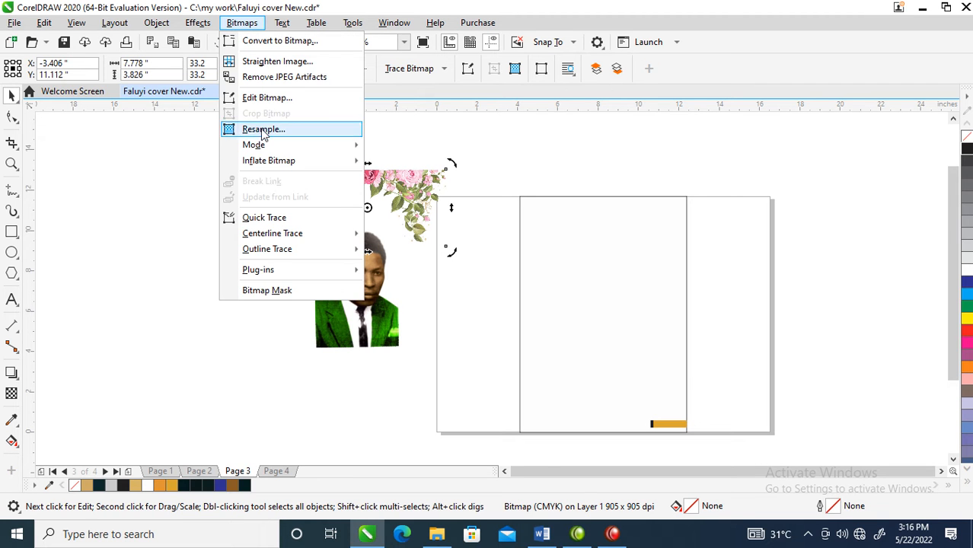
pyautogui.click(156, 22)
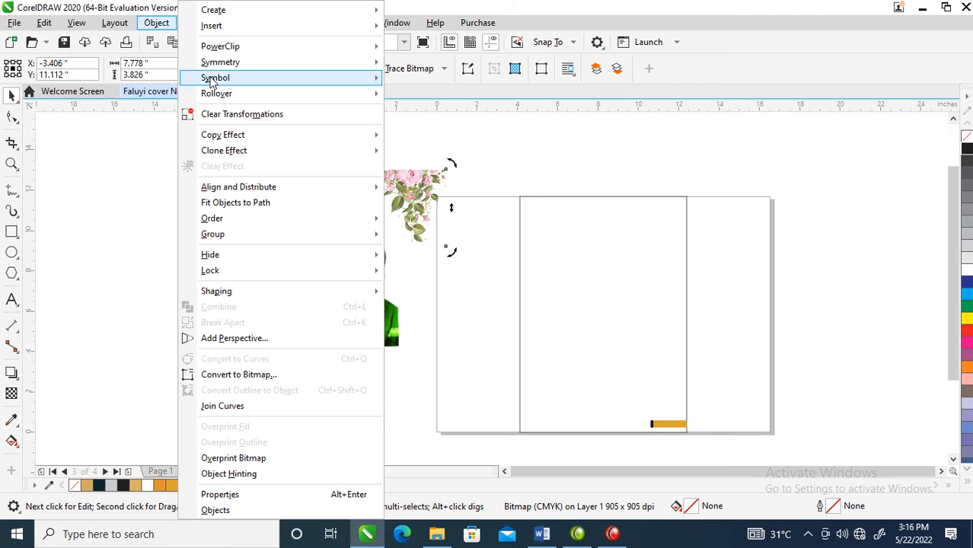
pyautogui.moveTo(225, 51)
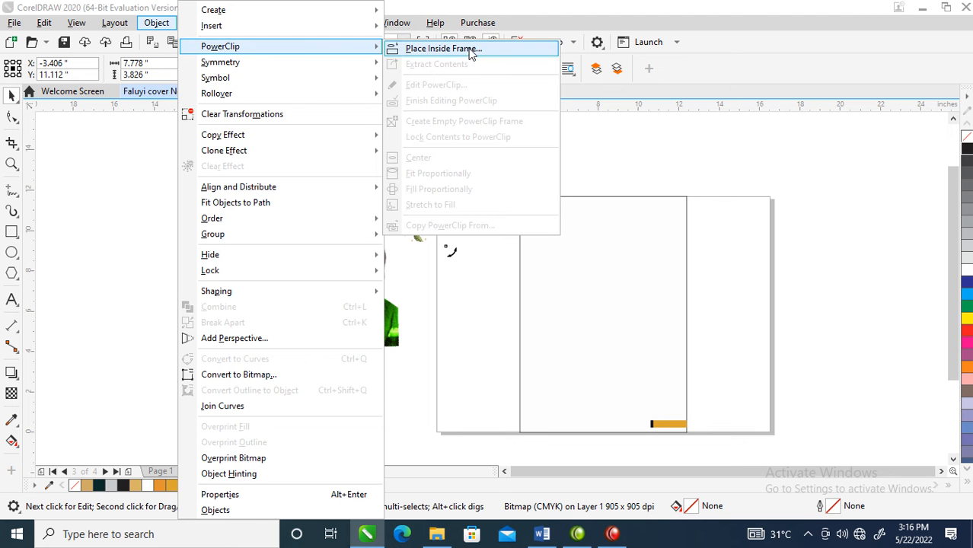
pyautogui.click(444, 48)
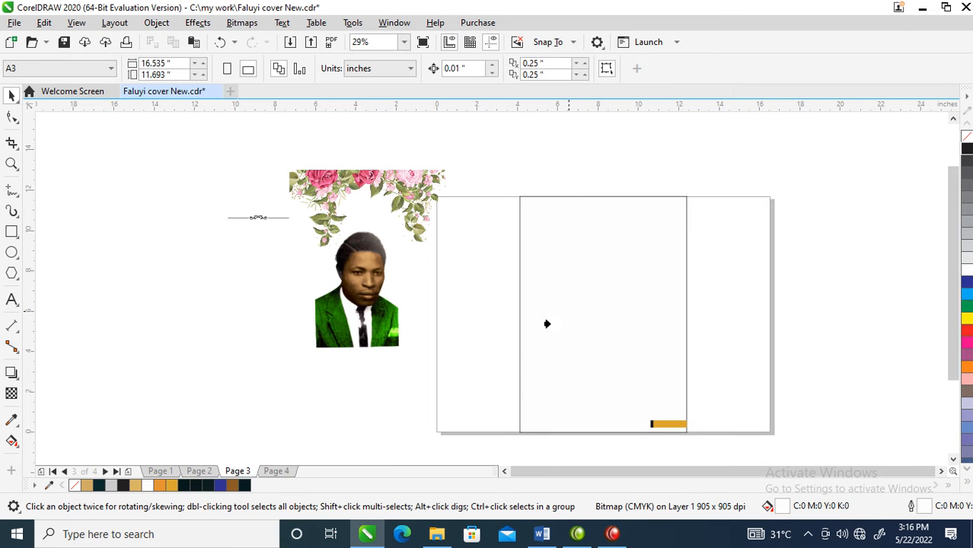
pyautogui.click(567, 202)
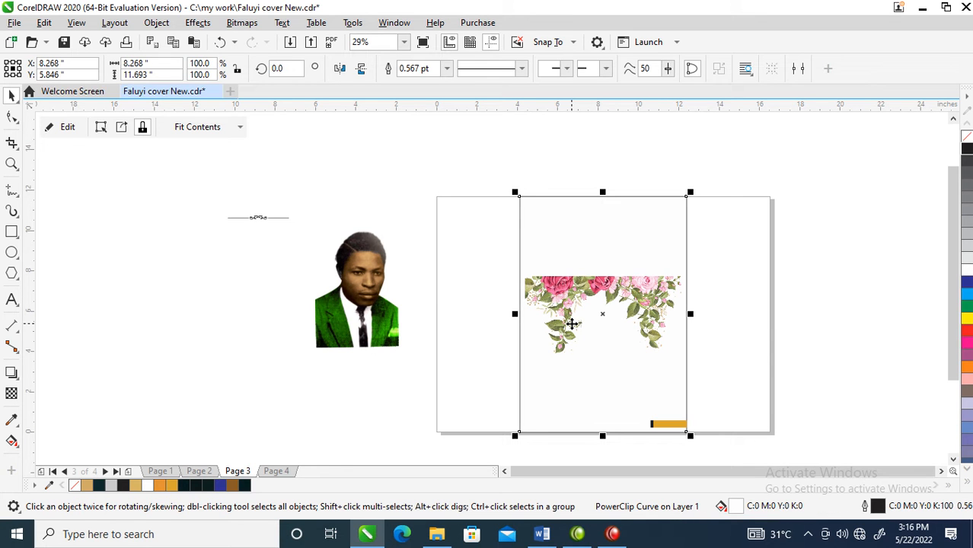
# - Move the clipped flowers to the rectangle's upper edge and enlarge them to span its full width
pyautogui.keyDown('ctrl'); pyautogui.click(592, 291); pyautogui.keyUp('ctrl')
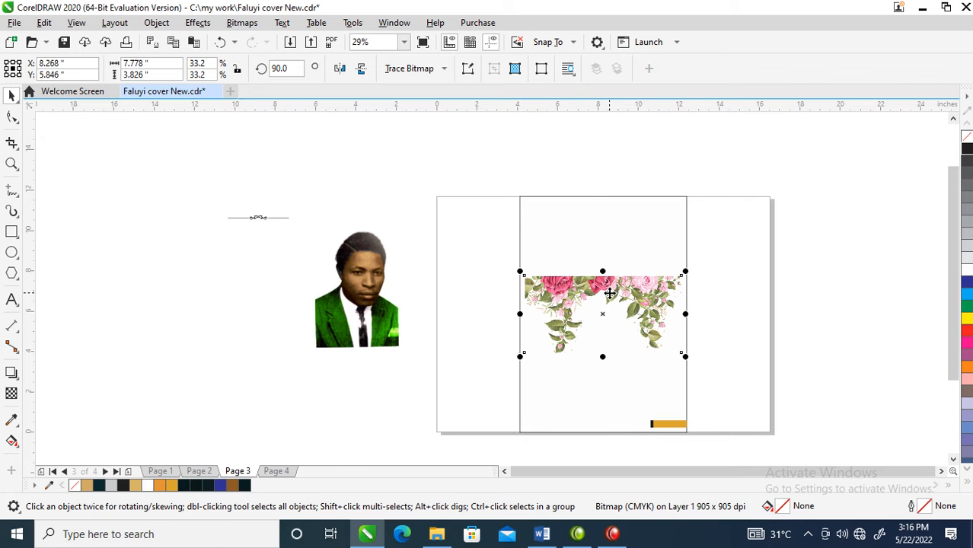
pyautogui.moveTo(610, 293); pyautogui.dragTo(604, 211)
pyautogui.moveTo(683, 276); pyautogui.dragTo(699, 301)
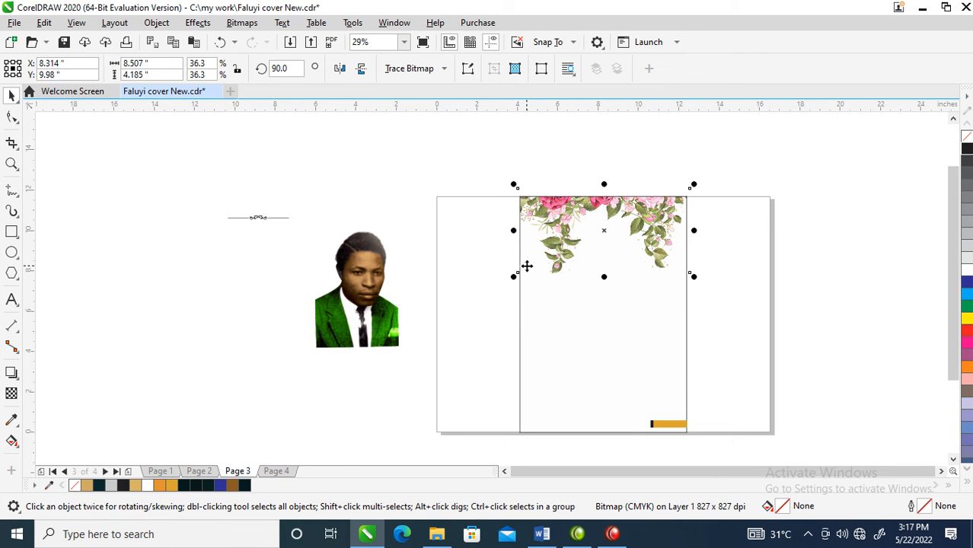
pyautogui.moveTo(514, 276); pyautogui.dragTo(506, 293)
pyautogui.moveTo(639, 223)
pyautogui.mouseDown()
pyautogui.moveTo(642, 242)
pyautogui.moveTo(641, 230)
pyautogui.mouseUp()
pyautogui.click(429, 306)
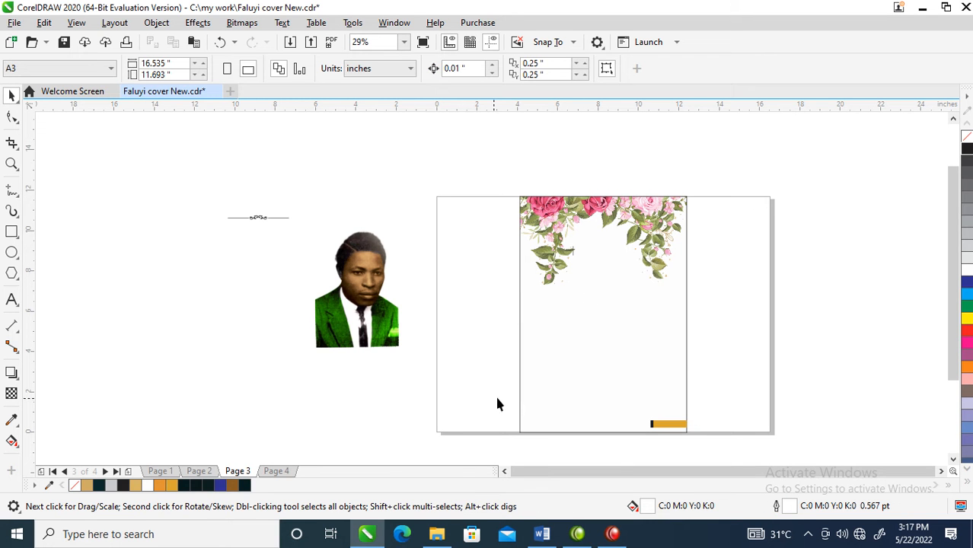
# - Switch to File Explorer and place the ornate oval frame image from Documents > 2022 Vestry Report > electric into the CorelDRAW page
pyautogui.click(436, 534)
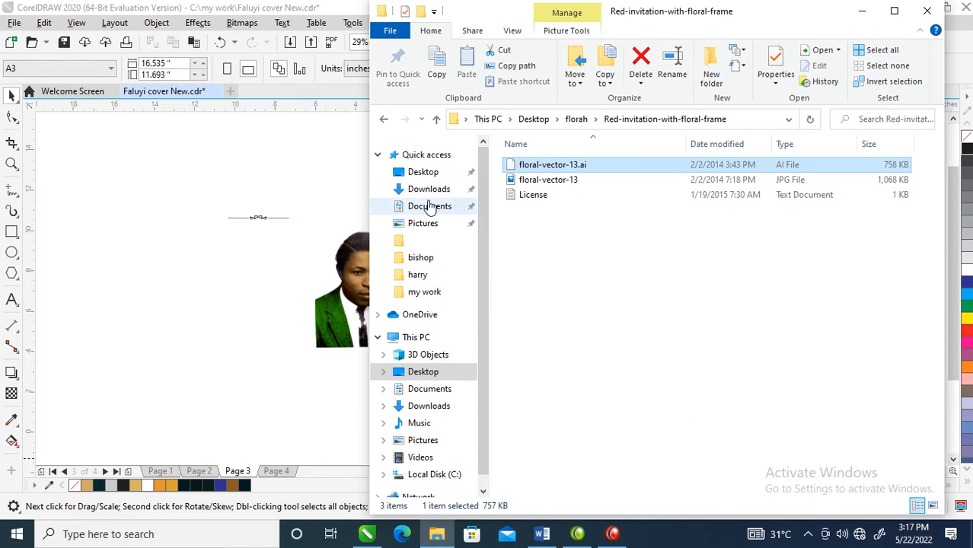
pyautogui.click(421, 171)
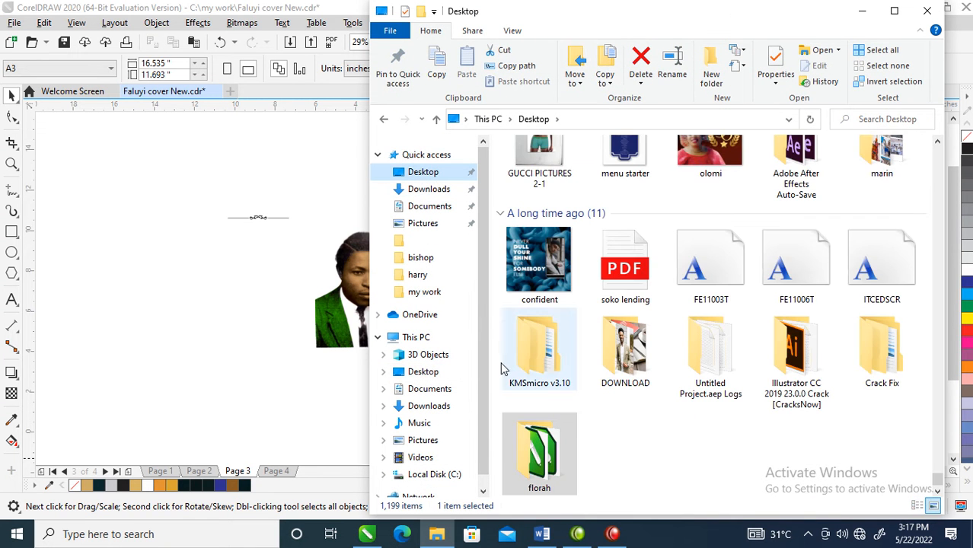
pyautogui.click(429, 189)
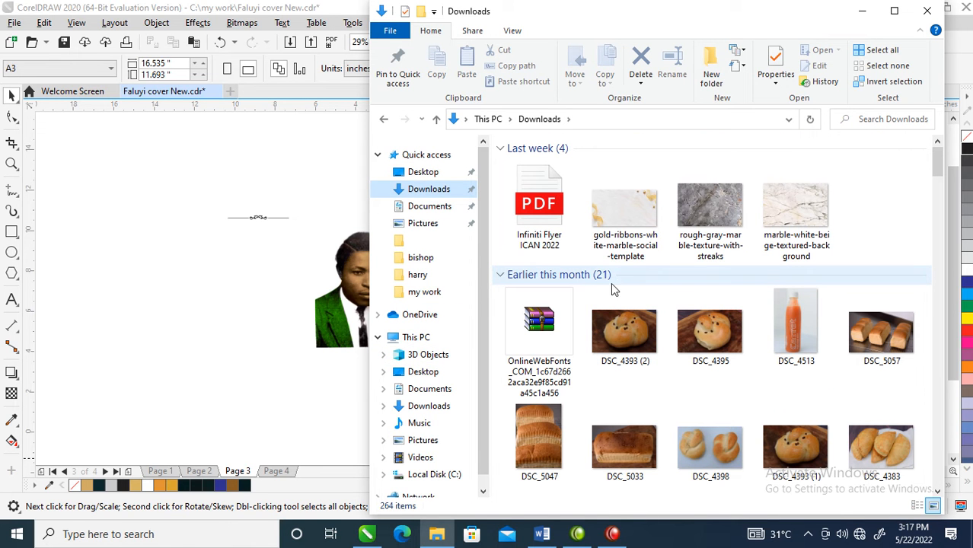
pyautogui.click(430, 207)
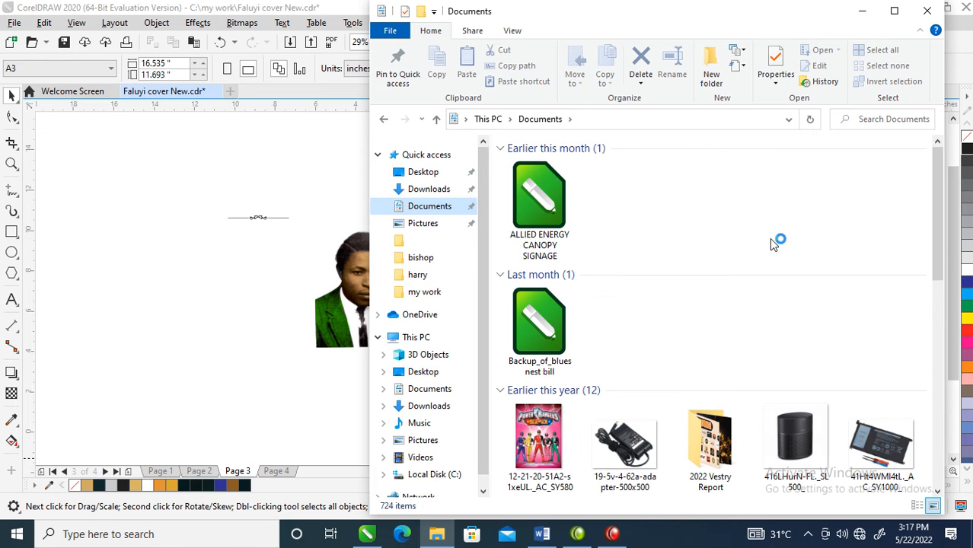
pyautogui.click(724, 430)
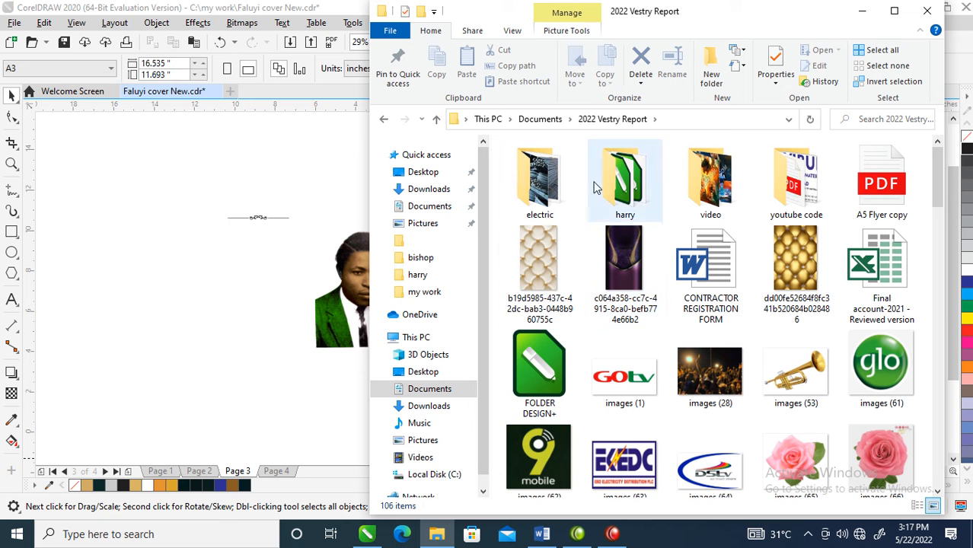
pyautogui.moveTo(935, 180); pyautogui.dragTo(928, 146)
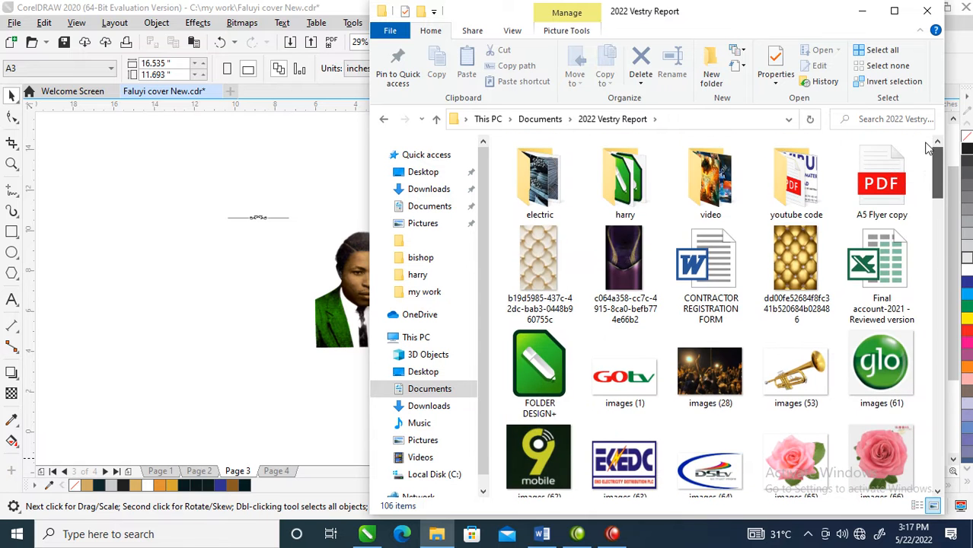
pyautogui.doubleClick(507, 190)
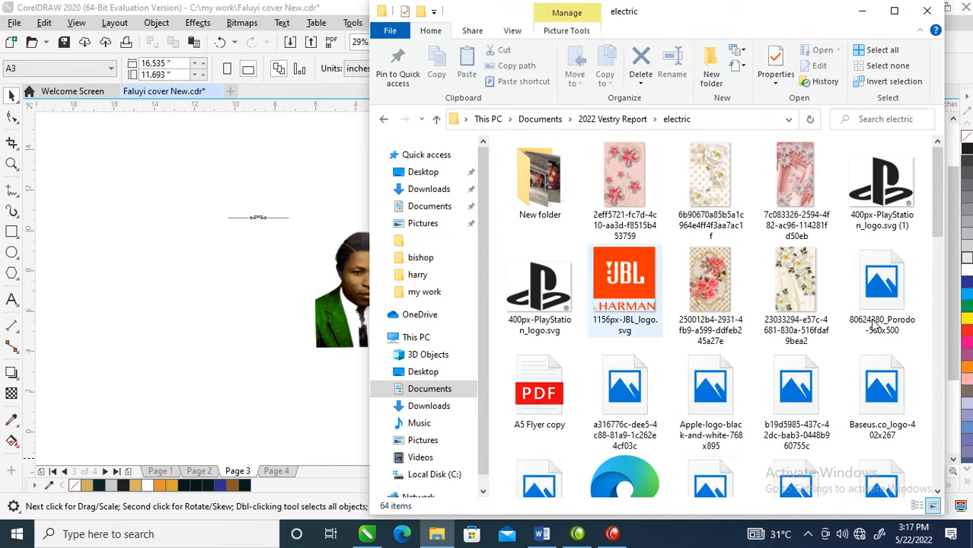
pyautogui.moveTo(934, 195); pyautogui.dragTo(929, 309)
pyautogui.moveTo(560, 222); pyautogui.dragTo(221, 297)
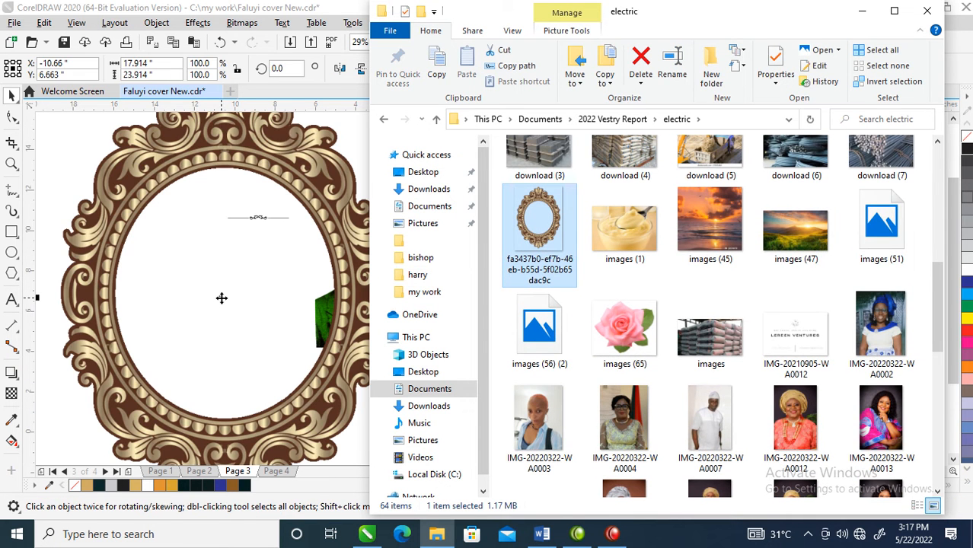
# - Shrink the oval frame to about 6.59 x 8.79 inches and move it onto the rectangle below the roses
pyautogui.click(284, 179)
pyautogui.moveTo(308, 171); pyautogui.dragTo(375, 198)
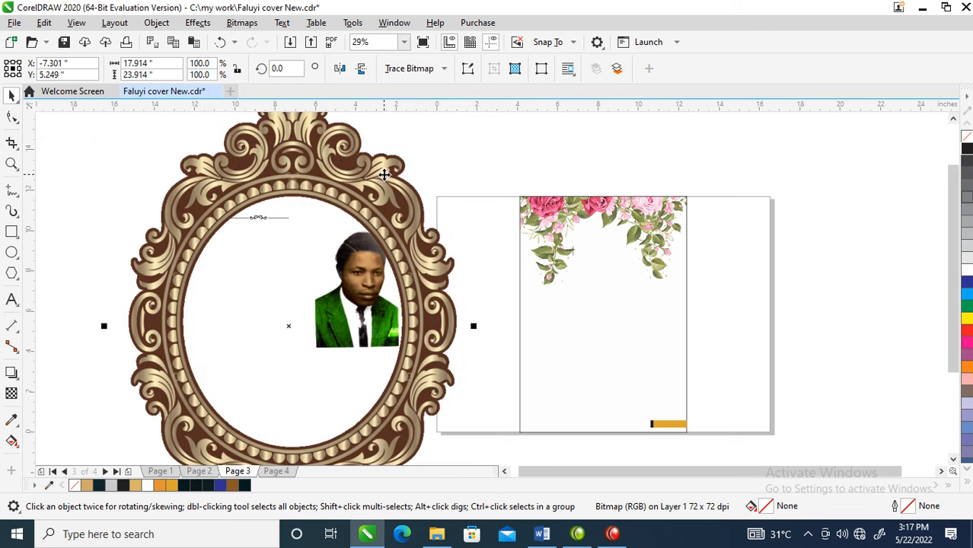
pyautogui.scroll(-2, 435, 245)
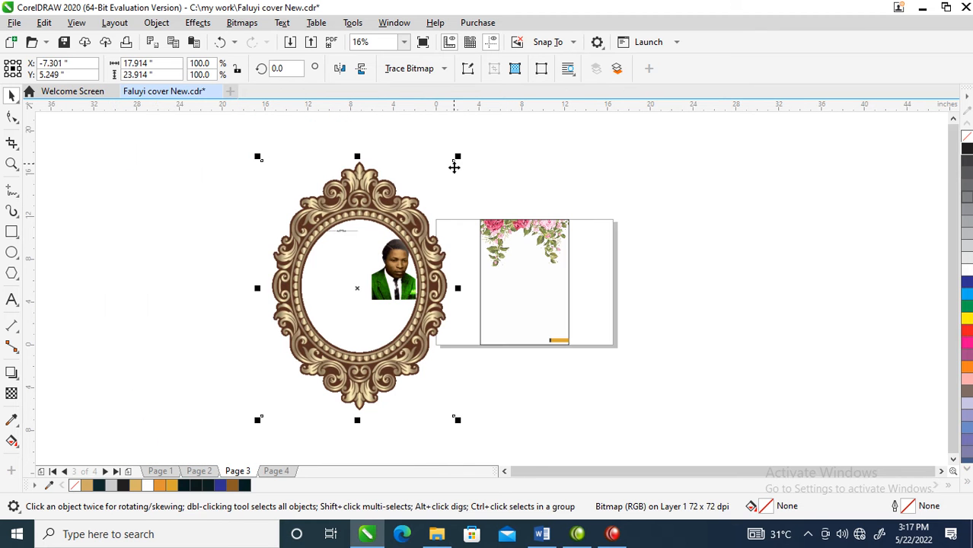
pyautogui.moveTo(457, 157); pyautogui.dragTo(396, 237)
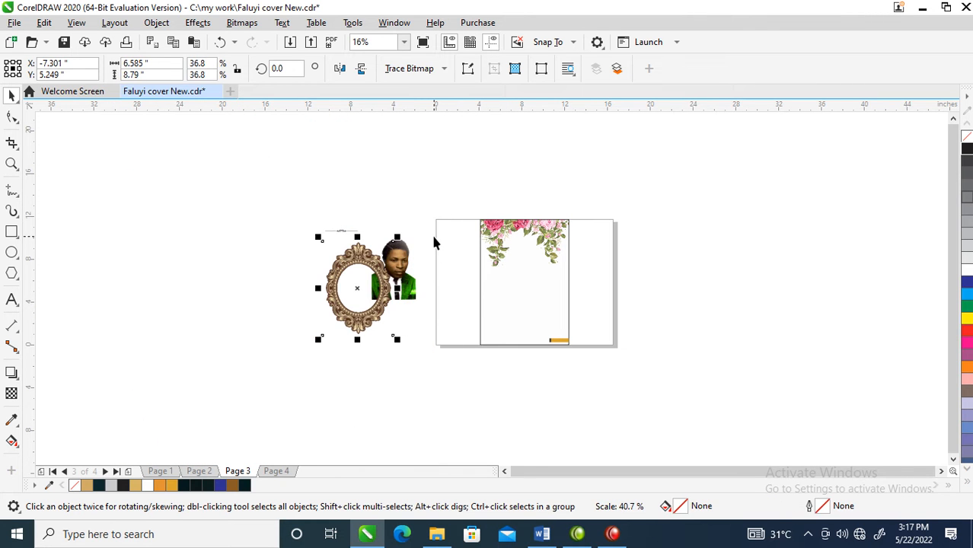
pyautogui.moveTo(356, 285); pyautogui.dragTo(519, 279)
pyautogui.moveTo(318, 189); pyautogui.dragTo(633, 350)
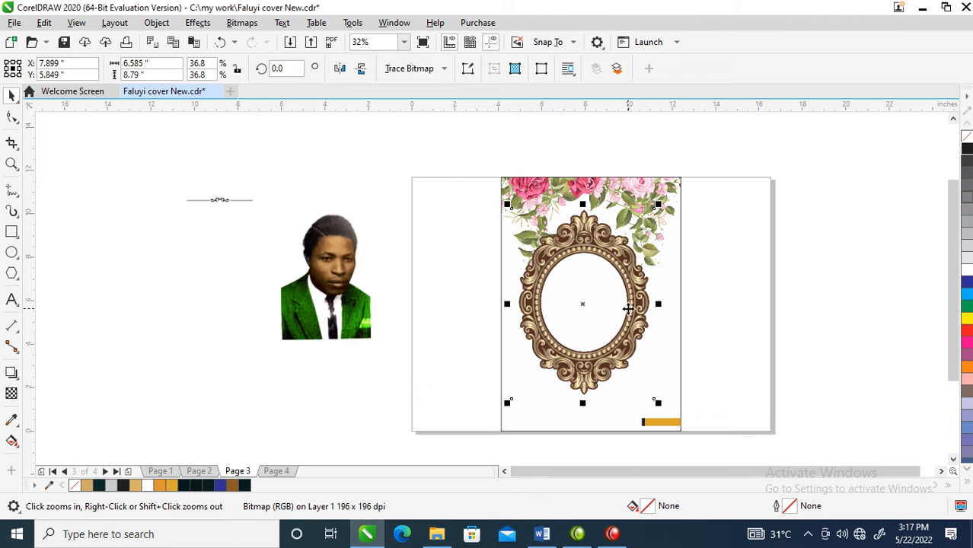
pyautogui.moveTo(630, 277); pyautogui.dragTo(648, 281)
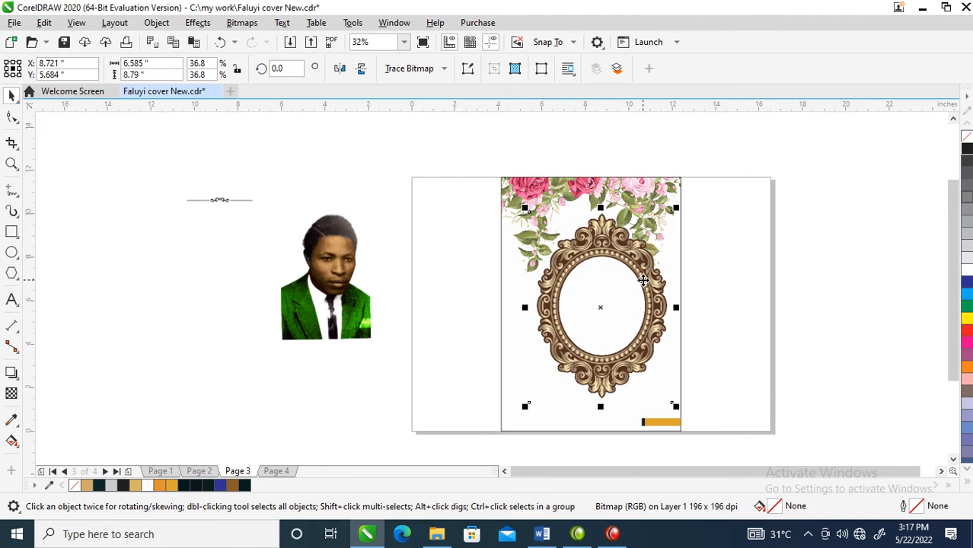
# - Convert the oval frame to an RGB bitmap at 300 dpi
pyautogui.hotkey('alt', 'b')
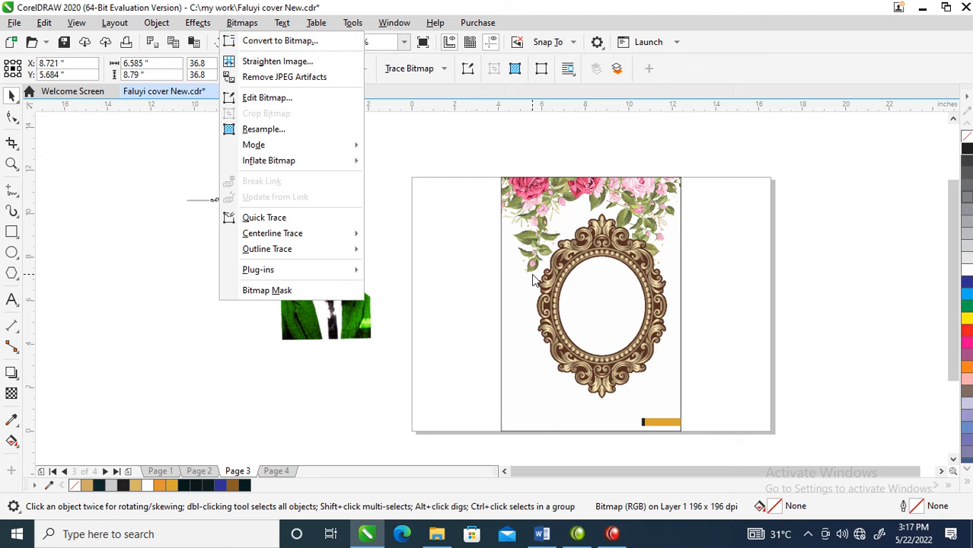
pyautogui.press('Return')
pyautogui.press('Return')
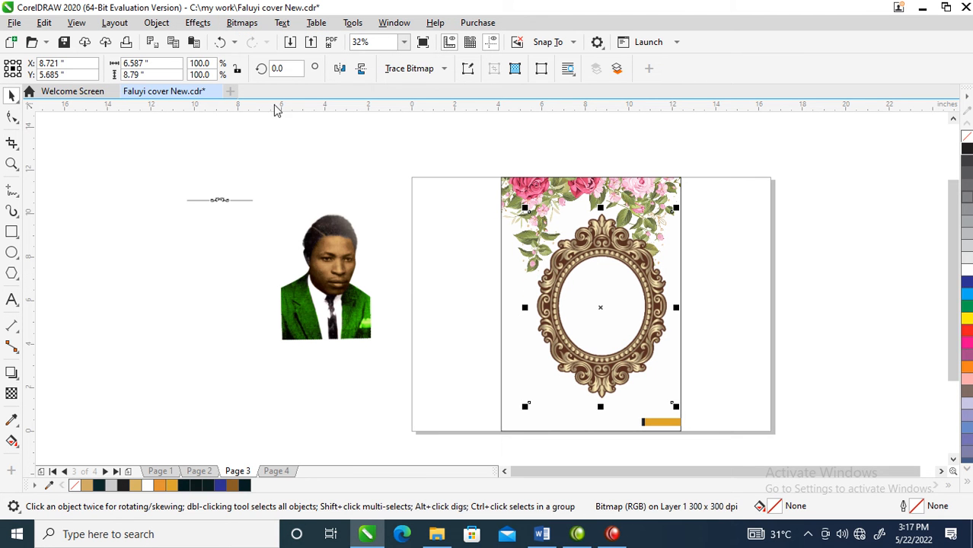
# - Boost the frame's contrast with the Tone Curve, adding an RGB curve point at about X 88, Y 101
pyautogui.click(198, 22)
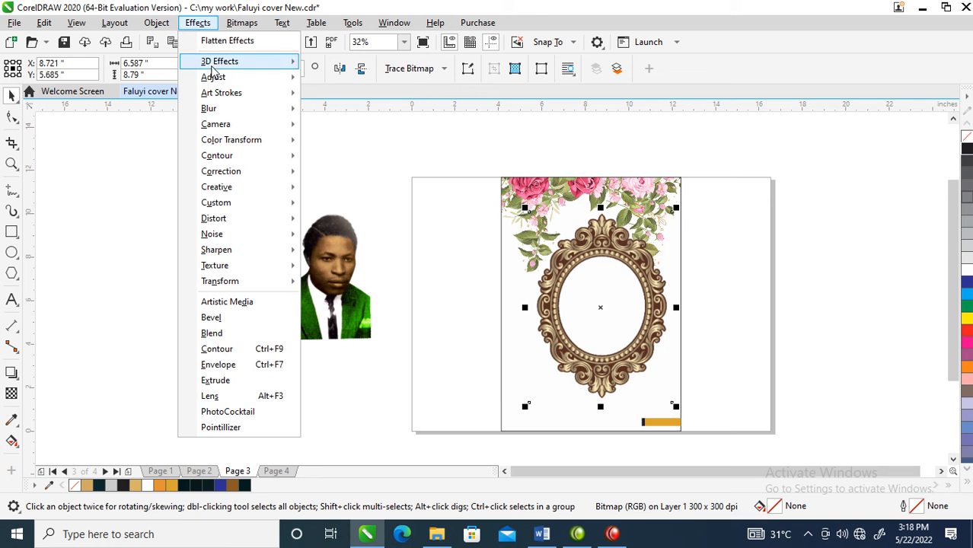
pyautogui.moveTo(244, 79)
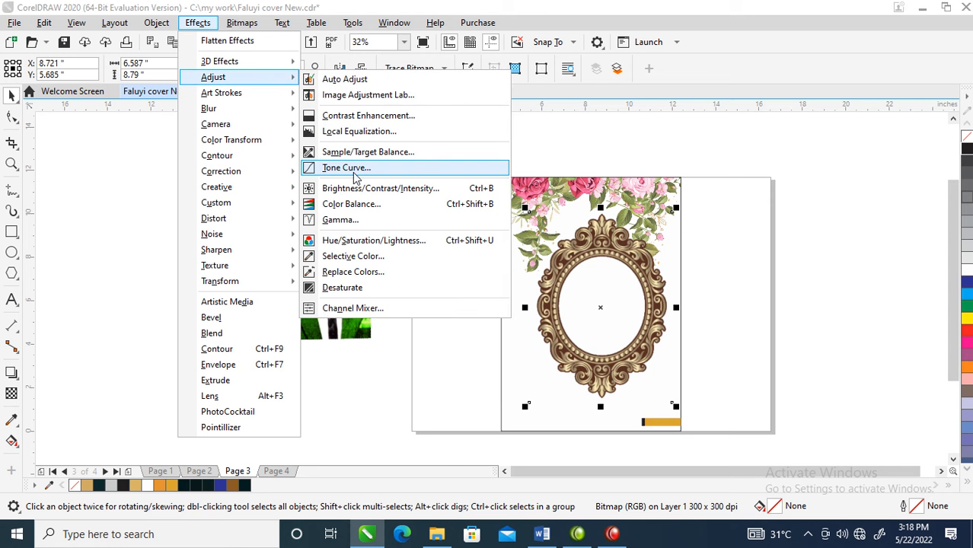
pyautogui.click(376, 208)
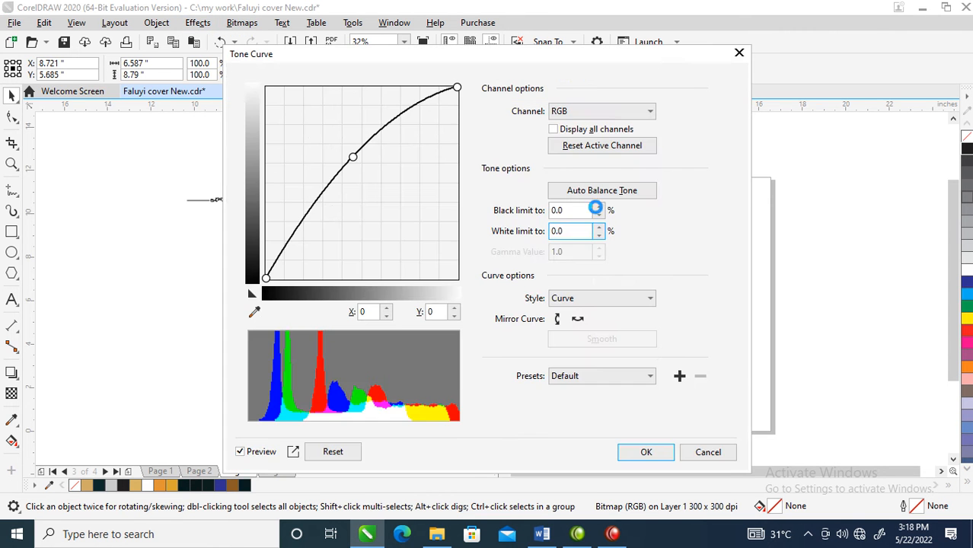
pyautogui.moveTo(428, 66); pyautogui.dragTo(294, 65)
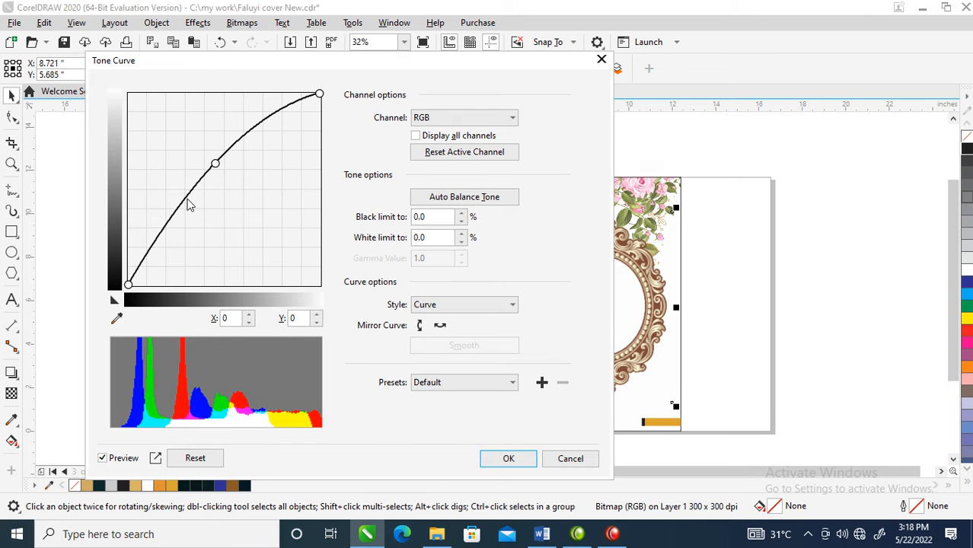
pyautogui.moveTo(189, 204); pyautogui.dragTo(195, 210)
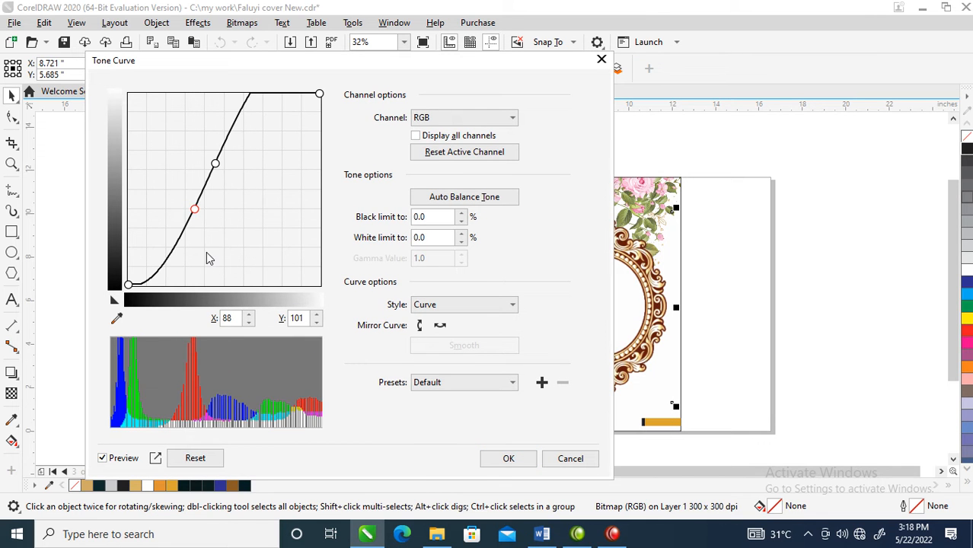
pyautogui.click(517, 460)
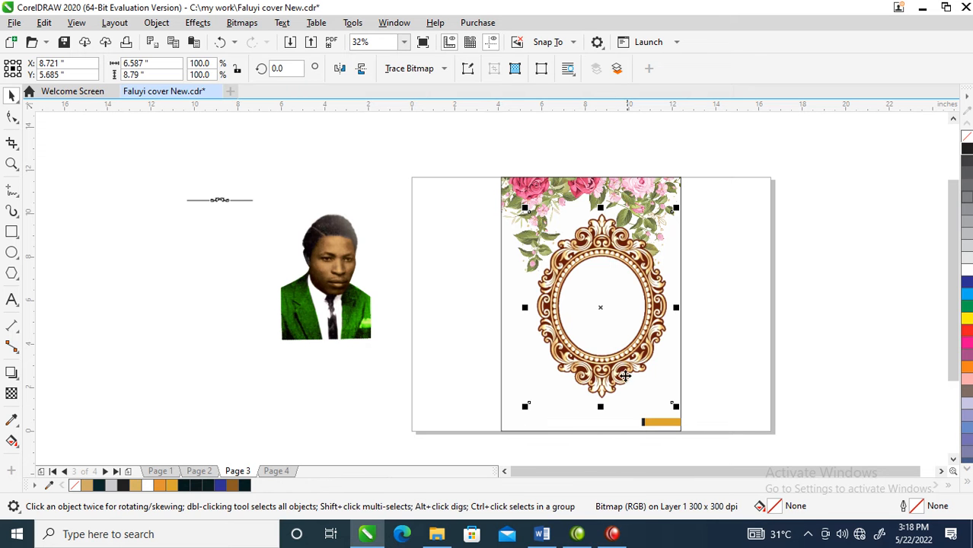
# - Scale the oval frame down to about 4.9 x 6.55 inches and centre it between the hanging leaves
pyautogui.moveTo(643, 267)
pyautogui.mouseDown()
pyautogui.moveTo(630, 286)
pyautogui.moveTo(630, 271)
pyautogui.mouseUp()
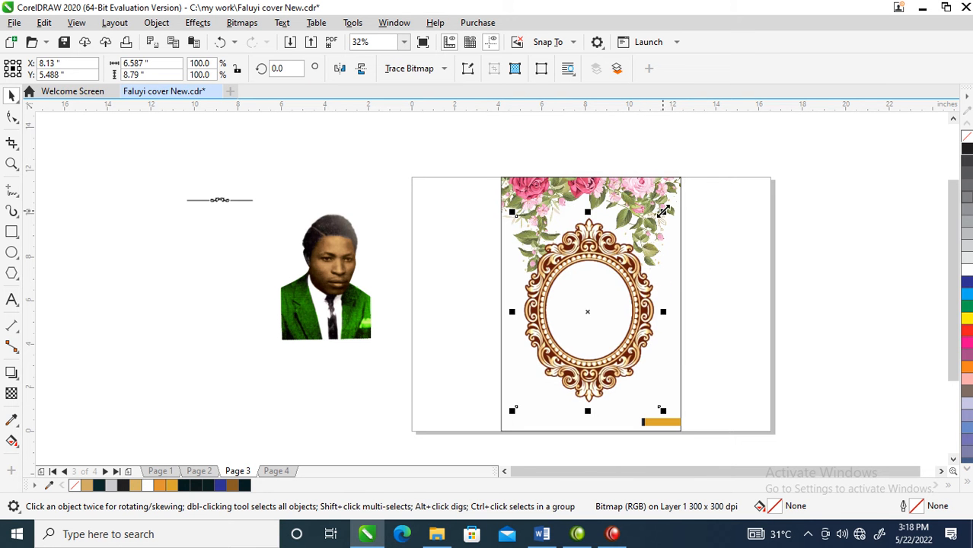
pyautogui.moveTo(664, 210); pyautogui.dragTo(638, 249)
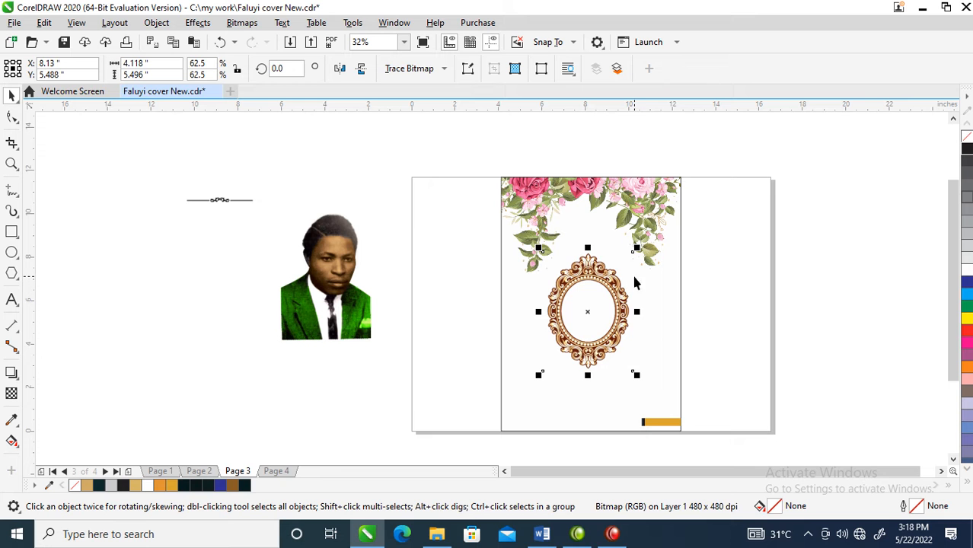
pyautogui.moveTo(636, 248); pyautogui.dragTo(645, 242)
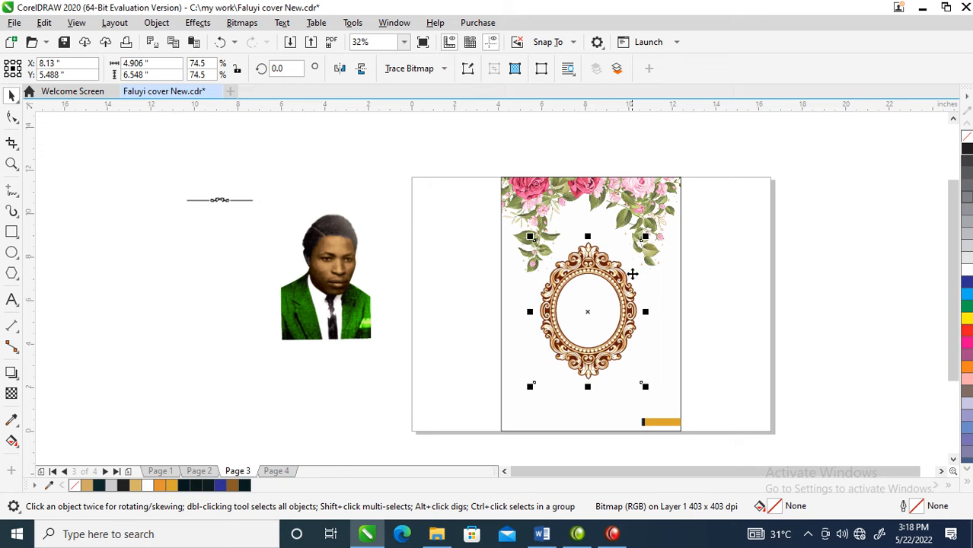
pyautogui.moveTo(624, 305); pyautogui.dragTo(627, 290)
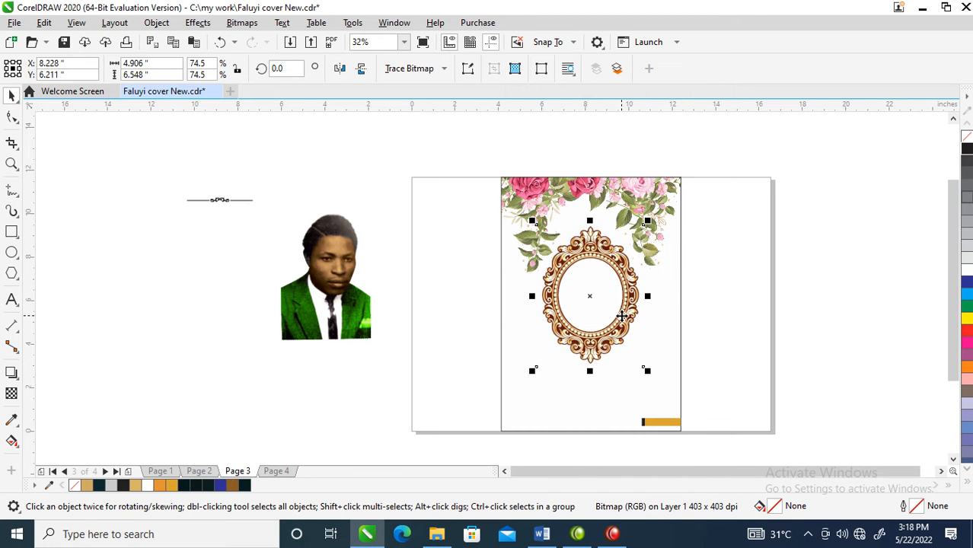
# - Move the portrait photo close beside the black-outlined rectangle
pyautogui.moveTo(296, 292); pyautogui.dragTo(414, 320)
pyautogui.press('z')
pyautogui.moveTo(358, 200); pyautogui.dragTo(777, 397)
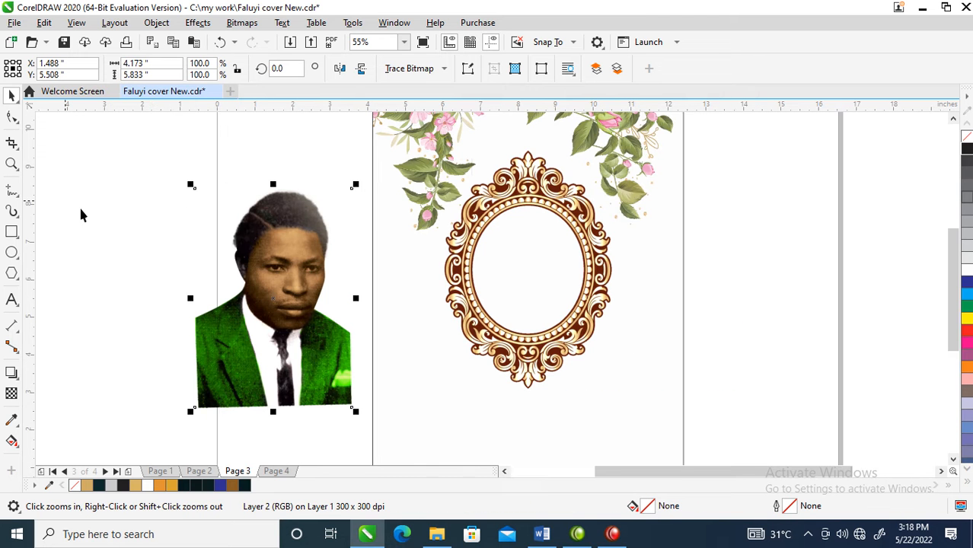
# - Draw an ellipse about 2.72 x 3.23 inches and align it with the oval frame's opening
pyautogui.click(12, 254)
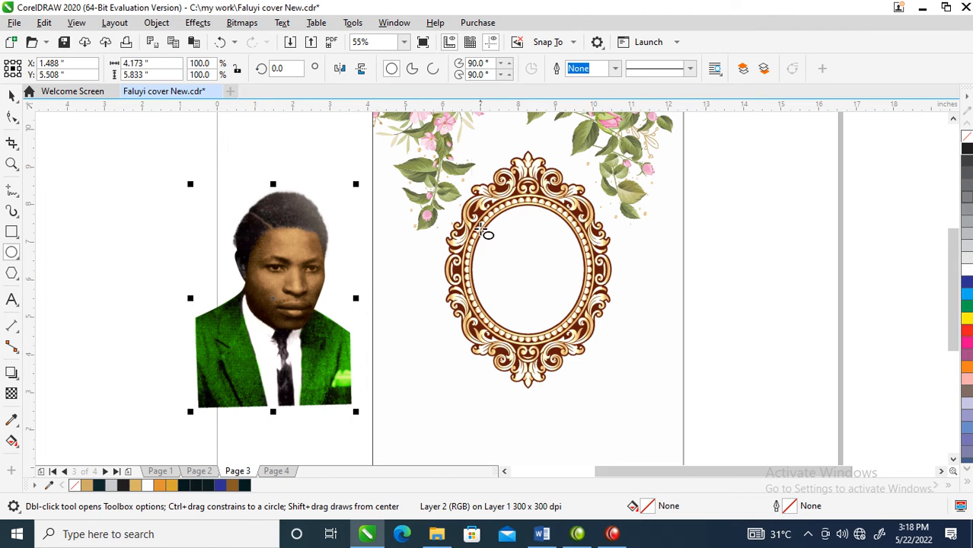
pyautogui.moveTo(490, 216); pyautogui.dragTo(593, 334)
pyautogui.press('space')
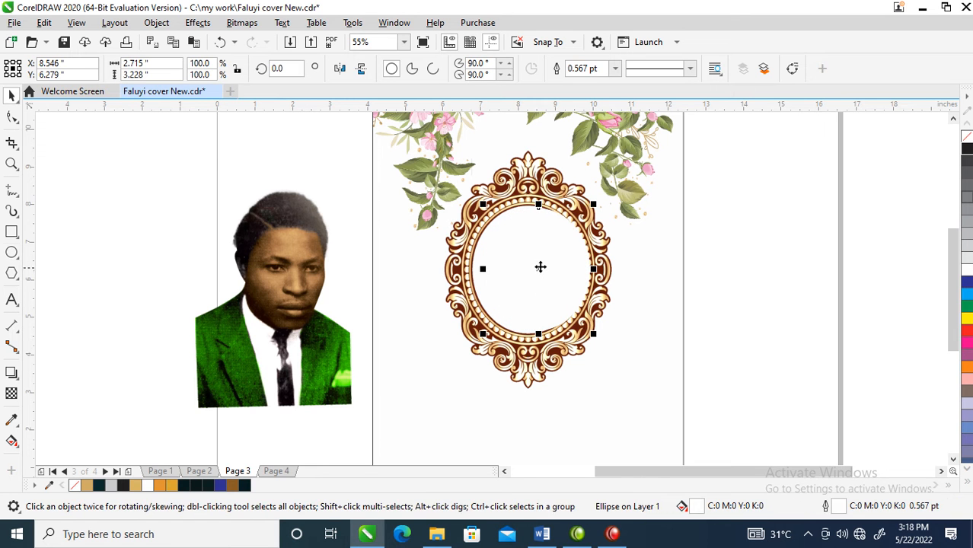
pyautogui.moveTo(540, 267)
pyautogui.mouseDown()
pyautogui.moveTo(520, 276)
pyautogui.moveTo(541, 273)
pyautogui.moveTo(530, 272)
pyautogui.mouseUp()
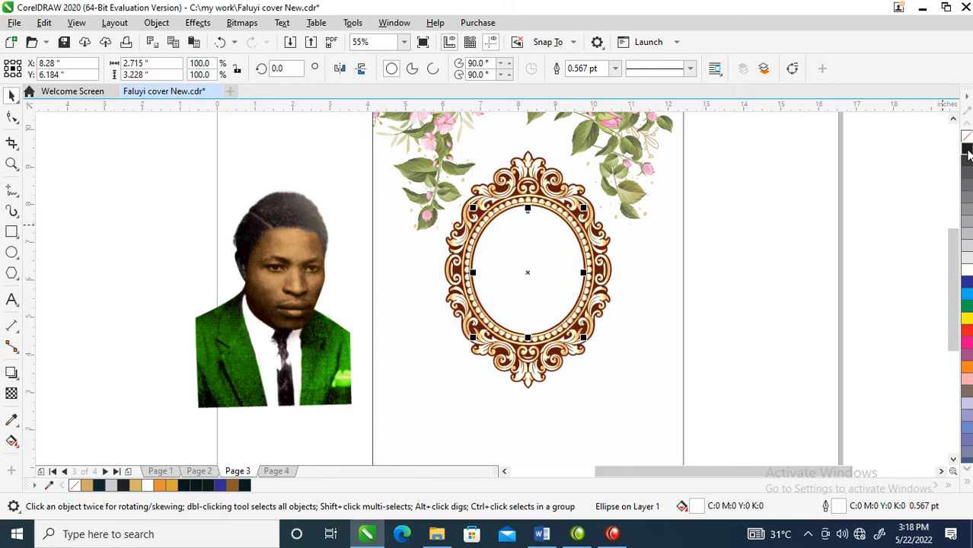
# - Give the ellipse a black outline, reduce its height to about 3.15 inches and nudge it to fit the frame's opening
pyautogui.rightClick(967, 152)
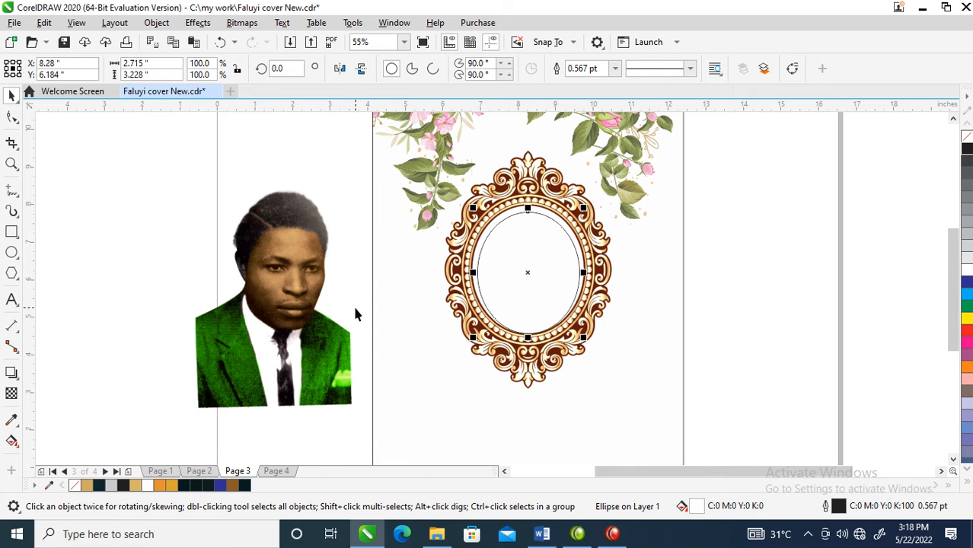
pyautogui.moveTo(531, 265); pyautogui.dragTo(532, 264)
pyautogui.moveTo(530, 335); pyautogui.dragTo(530, 331)
pyautogui.moveTo(549, 265); pyautogui.dragTo(546, 267)
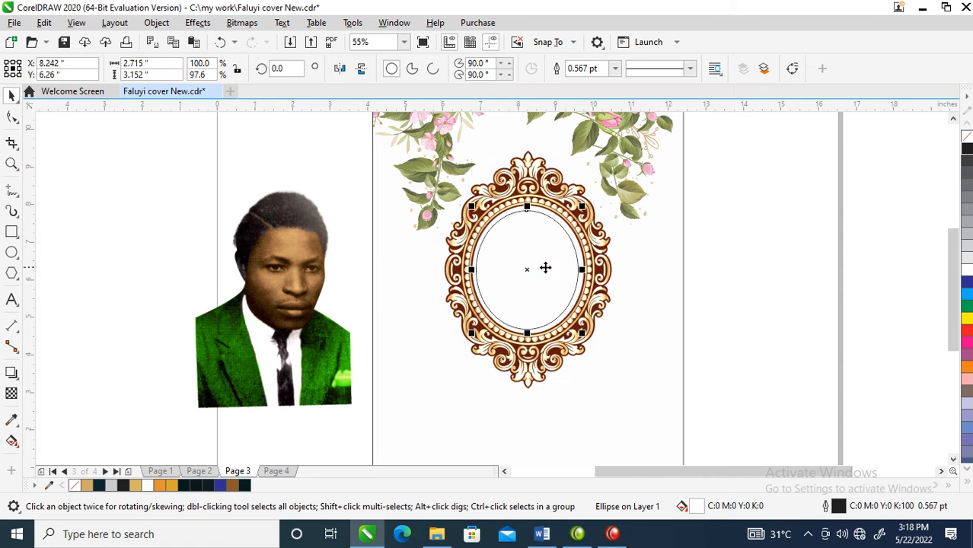
# - PowerClip the portrait photo inside the ellipse in the oval frame's opening
pyautogui.click(307, 270)
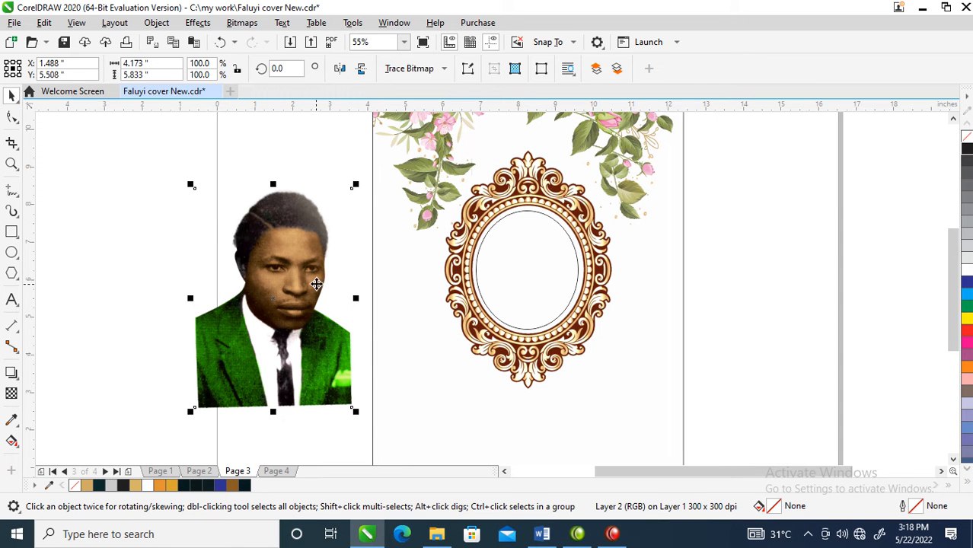
pyautogui.click(156, 22)
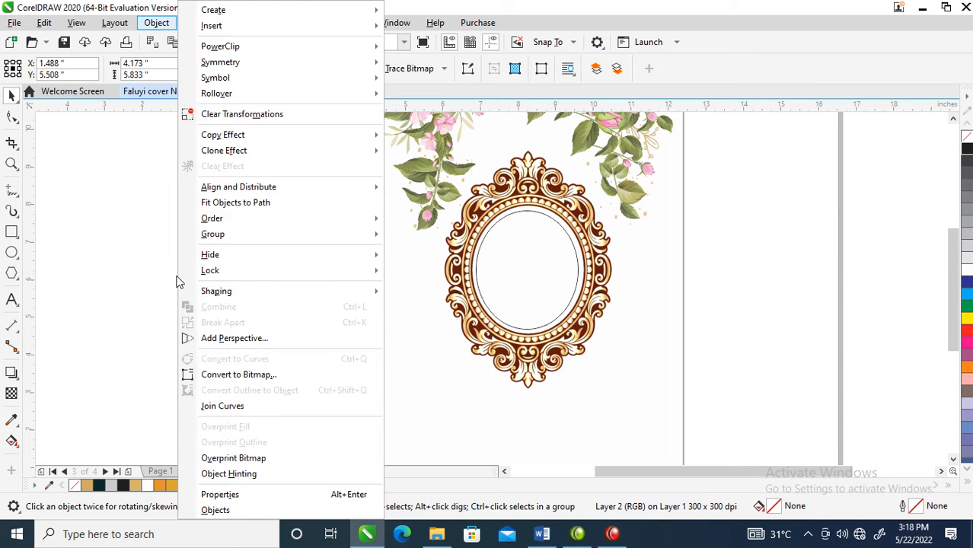
pyautogui.moveTo(233, 48)
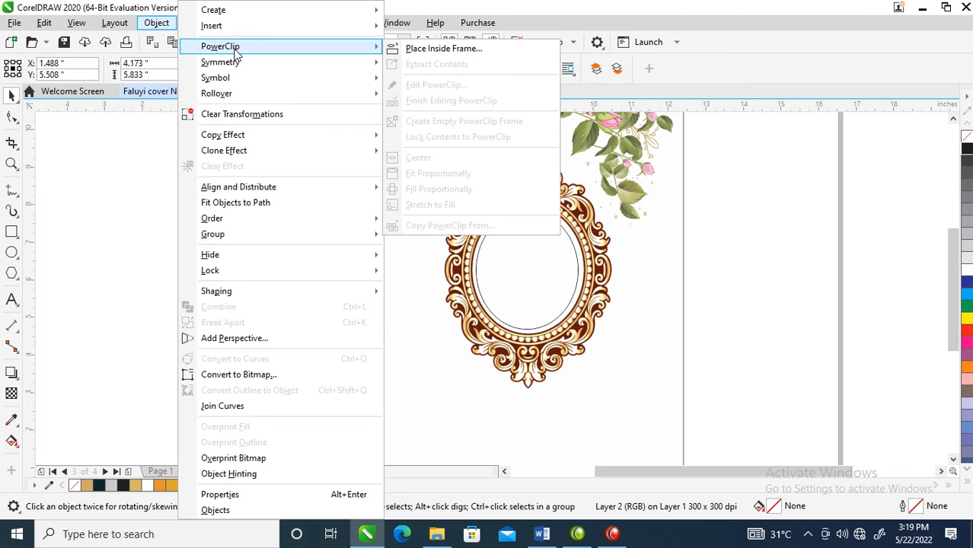
pyautogui.click(466, 50)
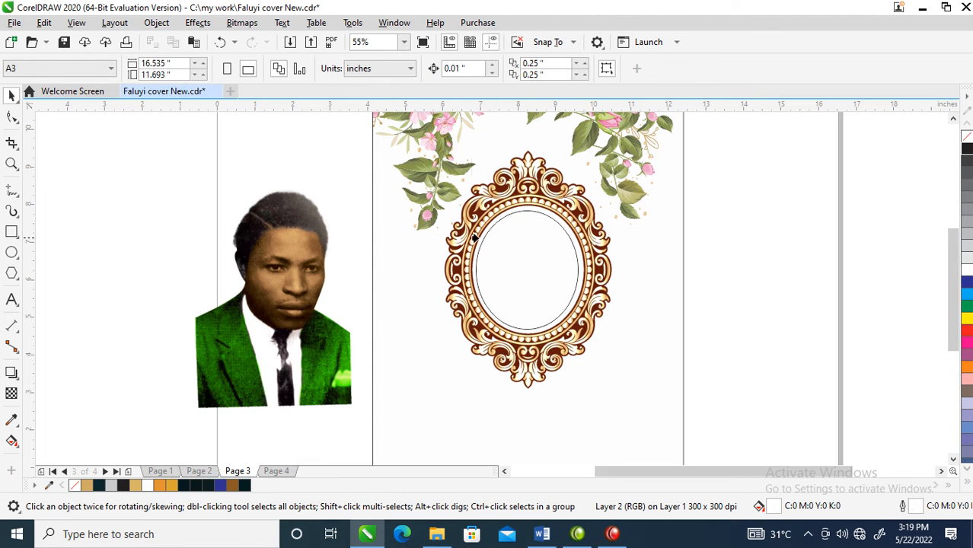
pyautogui.click(493, 266)
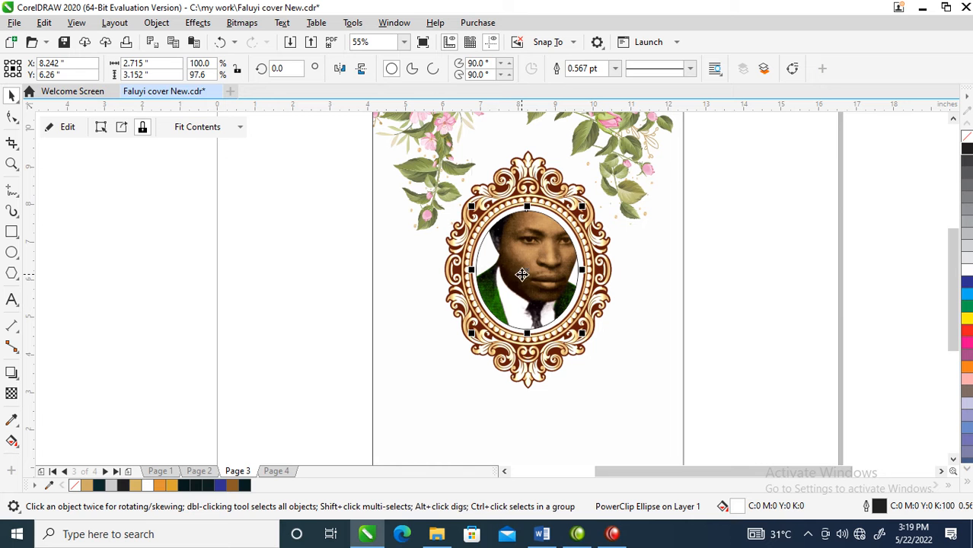
# - Scale the clipped portrait down to about 2.6 x 3.64 inches and position the head and shoulders within the ellipse
pyautogui.click(595, 216)
pyautogui.moveTo(609, 156); pyautogui.dragTo(608, 204)
pyautogui.moveTo(534, 272); pyautogui.dragTo(530, 285)
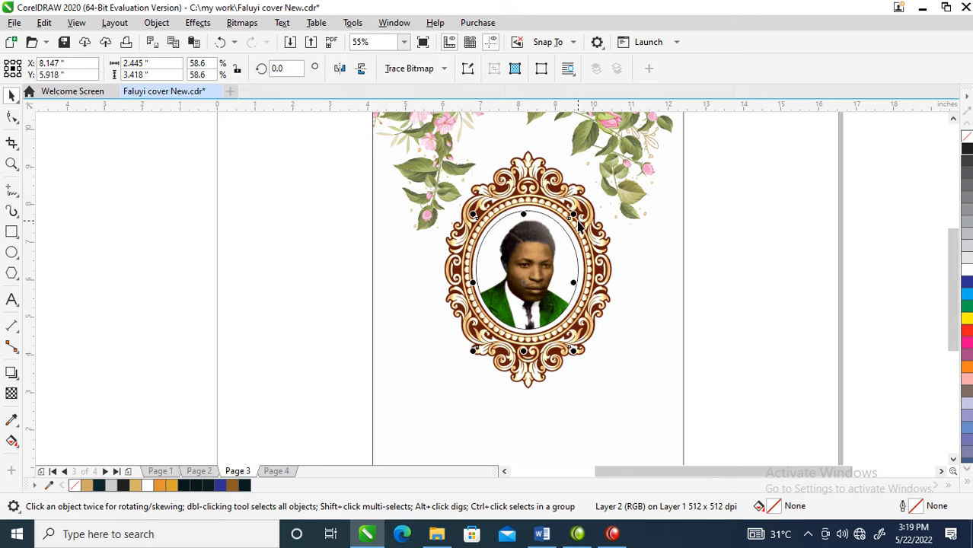
pyautogui.moveTo(574, 215); pyautogui.dragTo(578, 212)
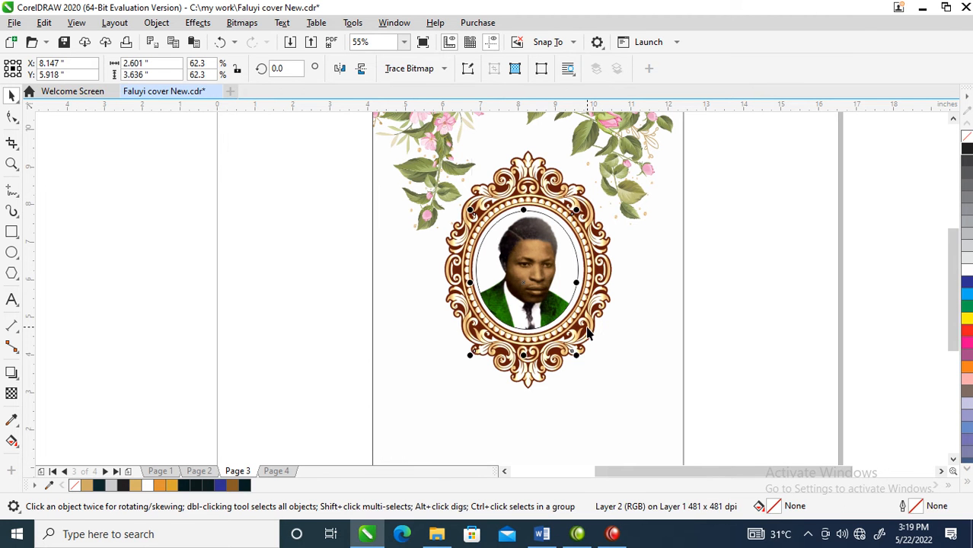
pyautogui.click(650, 295)
# - Fill the ellipse behind the portrait with lime green (C35 M0 Y100 K0) and remove its outline
pyautogui.click(543, 266)
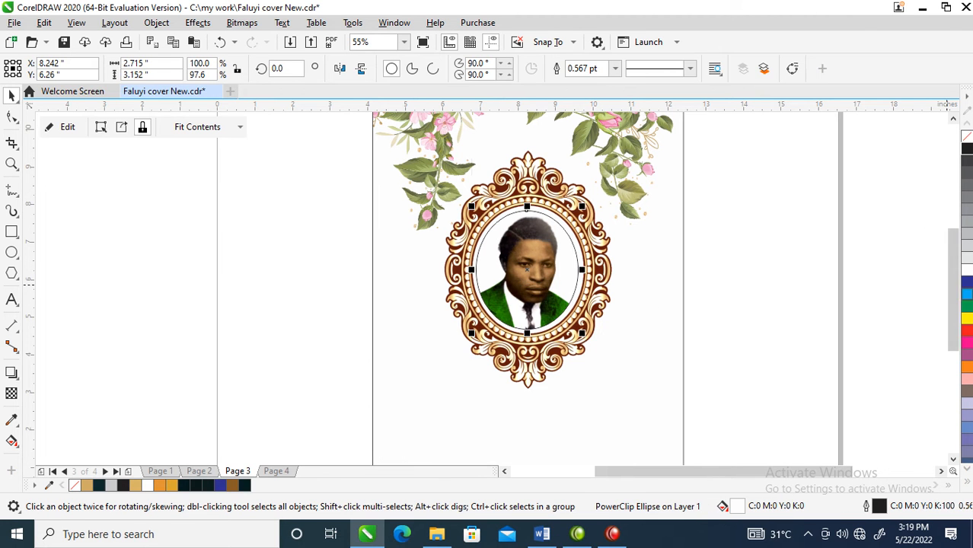
pyautogui.click(967, 250)
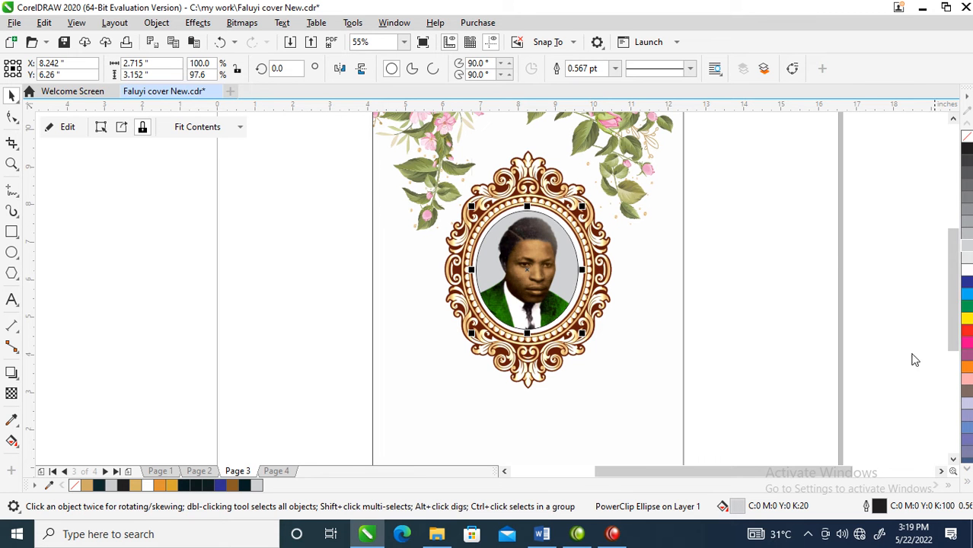
pyautogui.click(967, 318)
pyautogui.keyDown('ctrl'); pyautogui.click(967, 307); pyautogui.keyUp('ctrl')
pyautogui.keyDown('ctrl'); pyautogui.click(967, 307); pyautogui.keyUp('ctrl')
pyautogui.keyDown('ctrl'); pyautogui.click(967, 307); pyautogui.keyUp('ctrl')
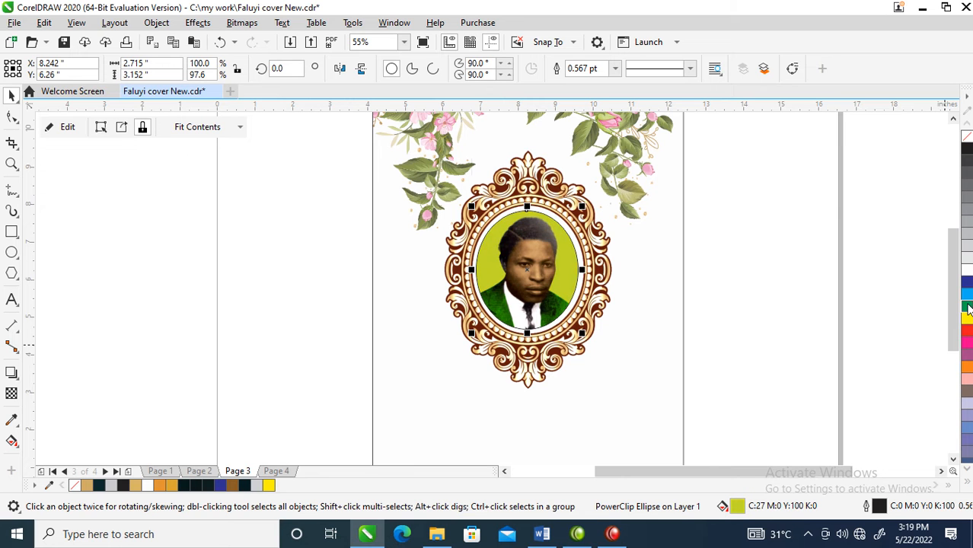
pyautogui.rightClick(968, 137)
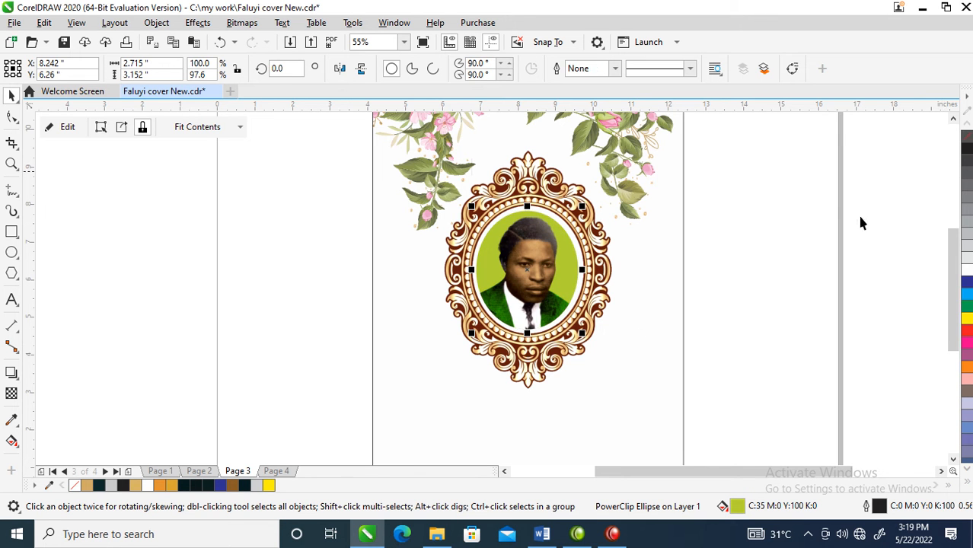
# - Recolour the orange bar at the foot of the page to greenish yellow (C19 M0 Y100 K0)
pyautogui.scroll(-3, 423, 403)
pyautogui.press('F2')
pyautogui.moveTo(385, 294); pyautogui.dragTo(564, 457)
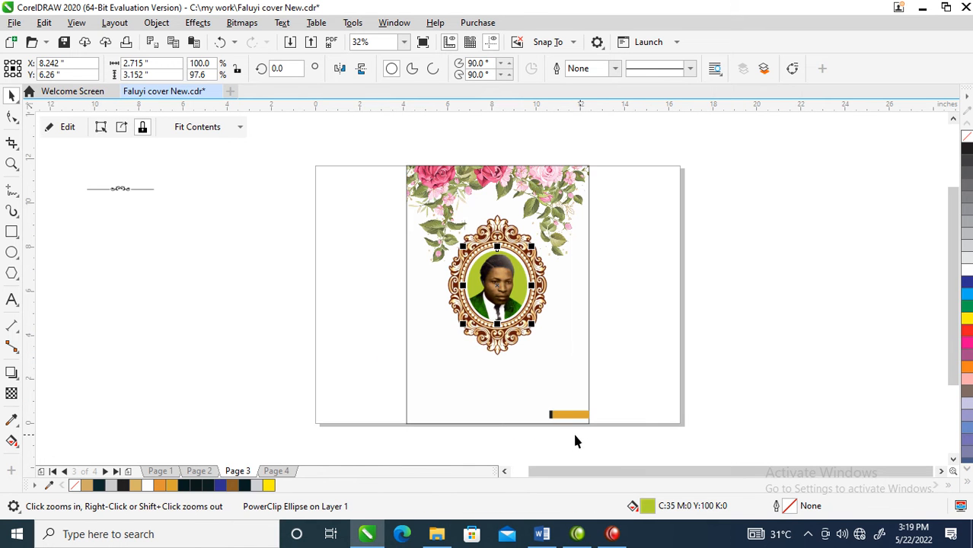
pyautogui.keyDown('ctrl'); pyautogui.click(567, 418); pyautogui.keyUp('ctrl')
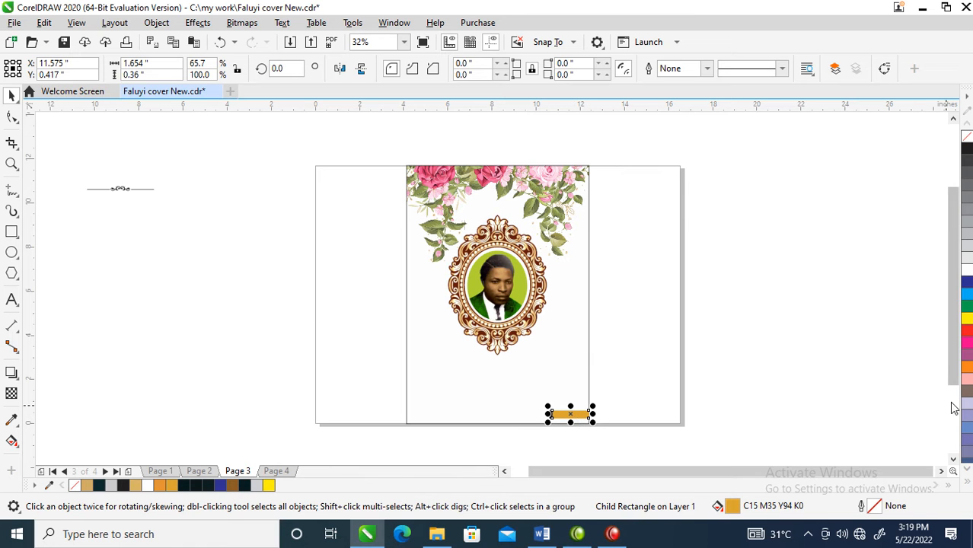
pyautogui.click(969, 319)
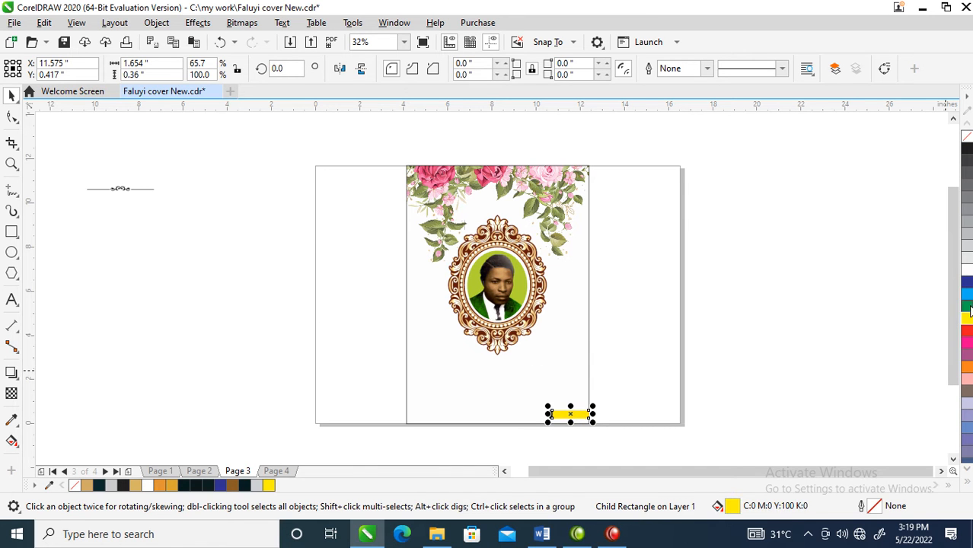
# - Add the artistic text "Tributes" below the oval frame
pyautogui.press('z')
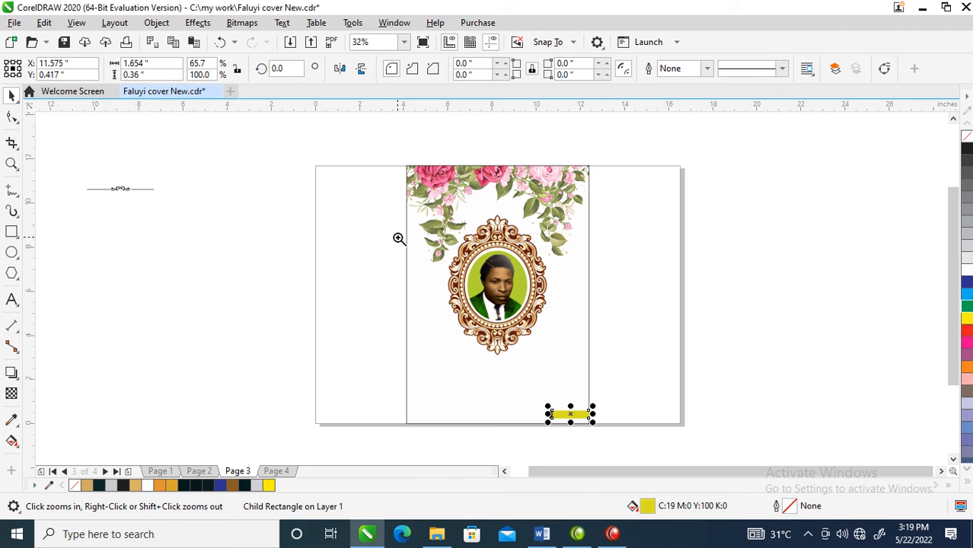
pyautogui.click(621, 411)
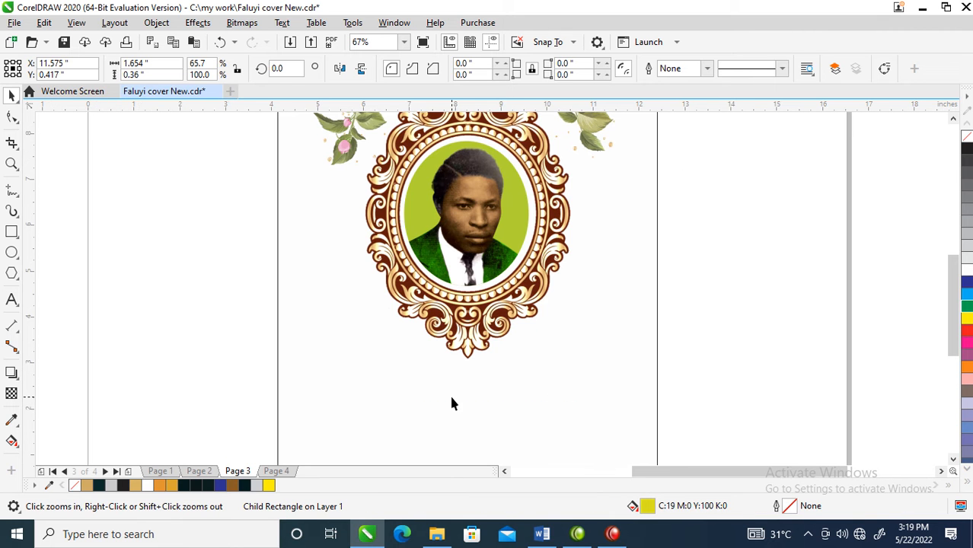
pyautogui.click(12, 299)
pyautogui.click(399, 392)
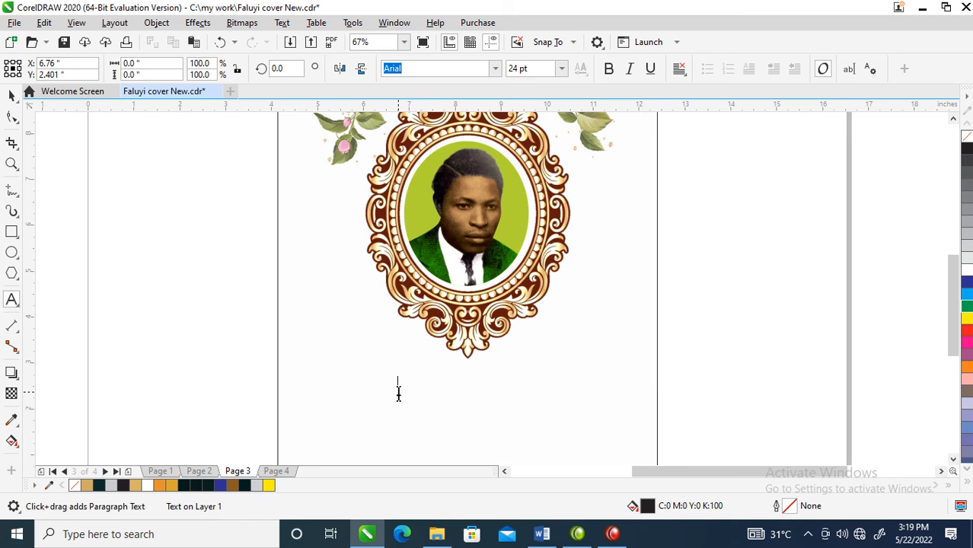
pyautogui.write('Tributes')
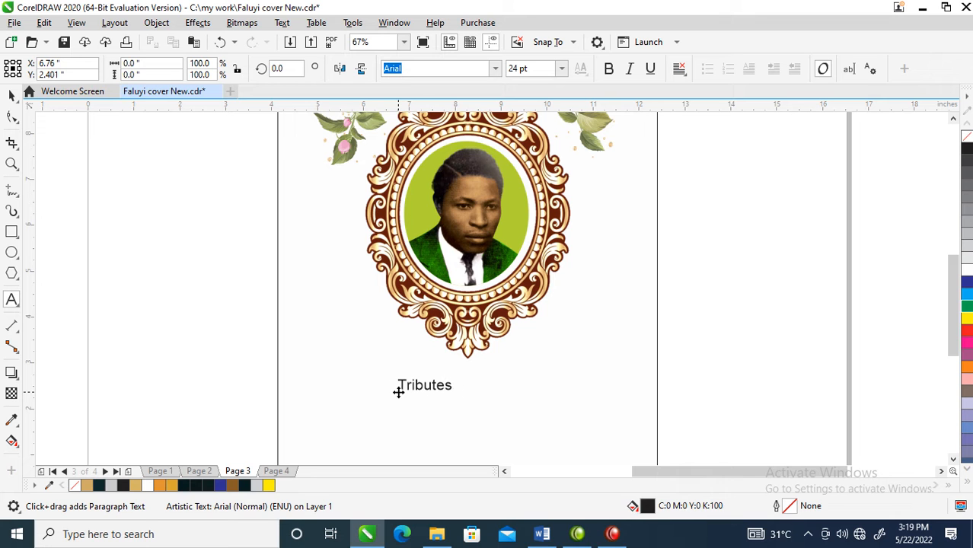
pyautogui.hotkey('ctrl', 'space')
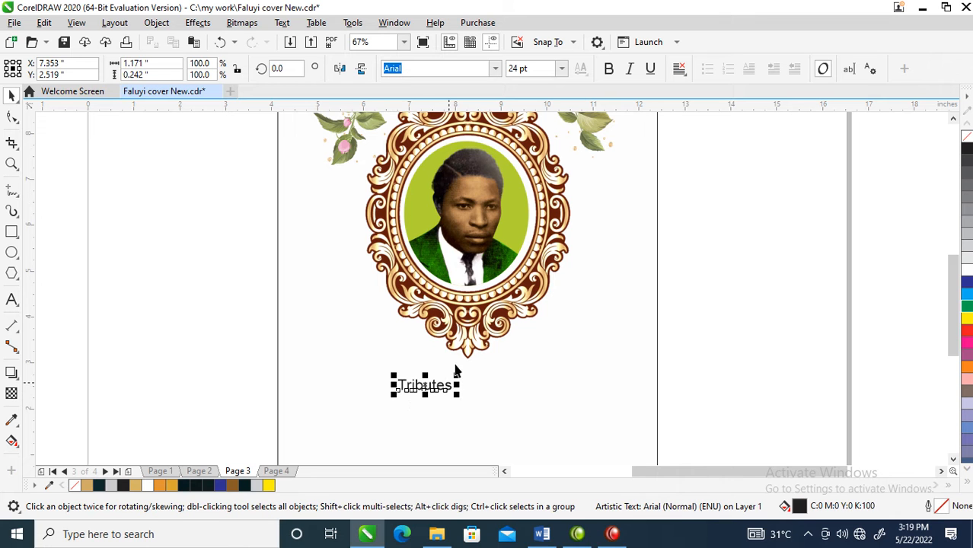
# - Set the Tributes heading in Hello Paris Serif at about 81.4 pt and place it beneath the oval frame
pyautogui.moveTo(457, 375); pyautogui.dragTo(552, 348)
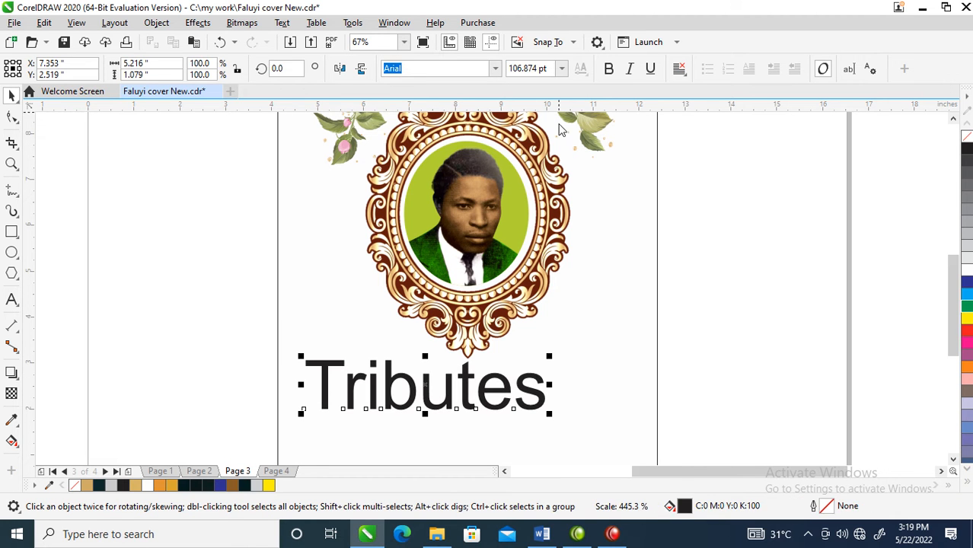
pyautogui.click(496, 69)
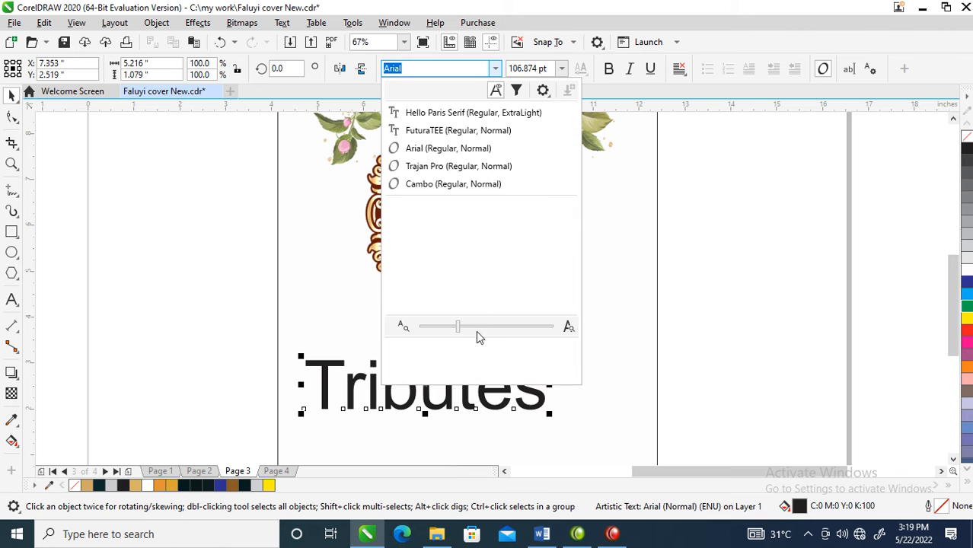
pyautogui.click(472, 114)
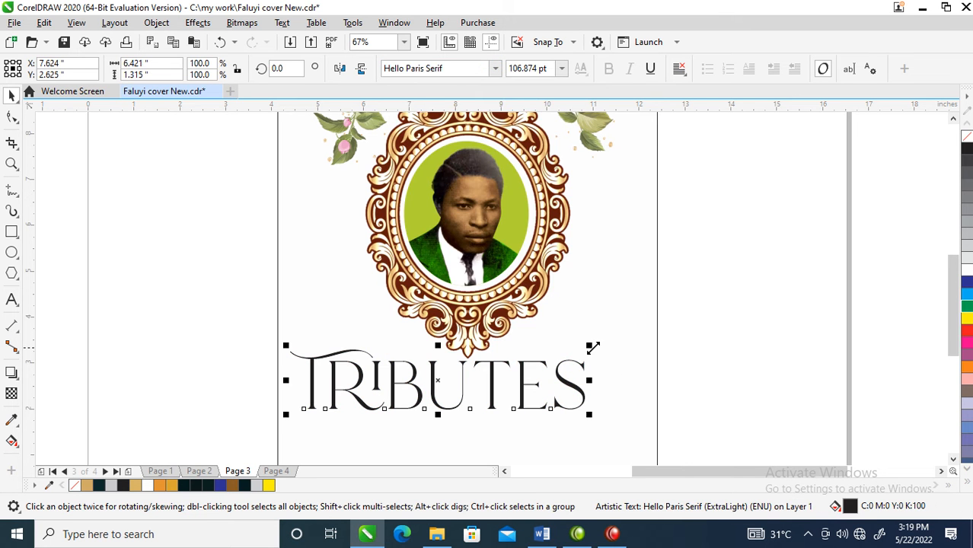
pyautogui.moveTo(591, 344); pyautogui.dragTo(559, 383)
# - Copy all properties of the greenish-yellow bar onto the Tributes heading
pyautogui.scroll(-2, 556, 387)
pyautogui.press('F2')
pyautogui.moveTo(444, 286); pyautogui.dragTo(638, 427)
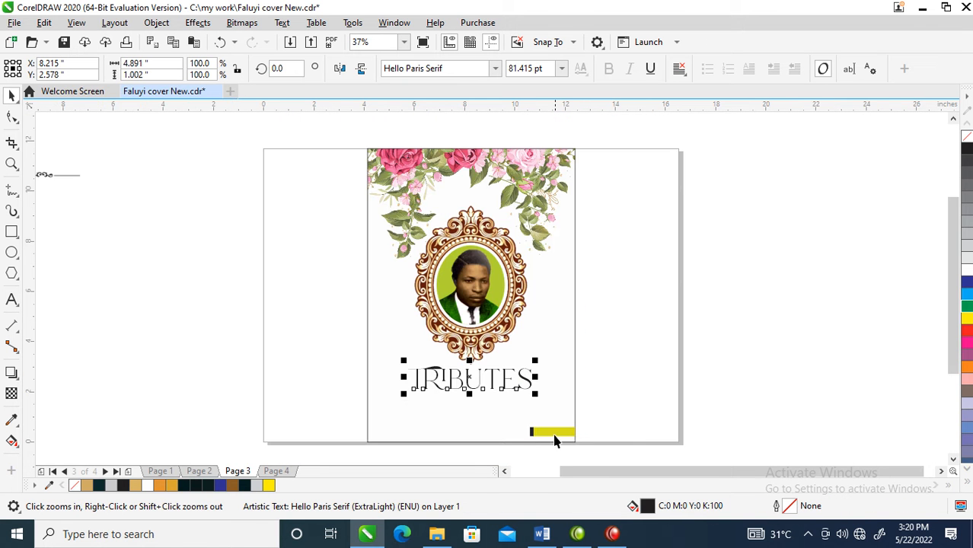
pyautogui.moveTo(558, 431); pyautogui.dragTo(519, 387)
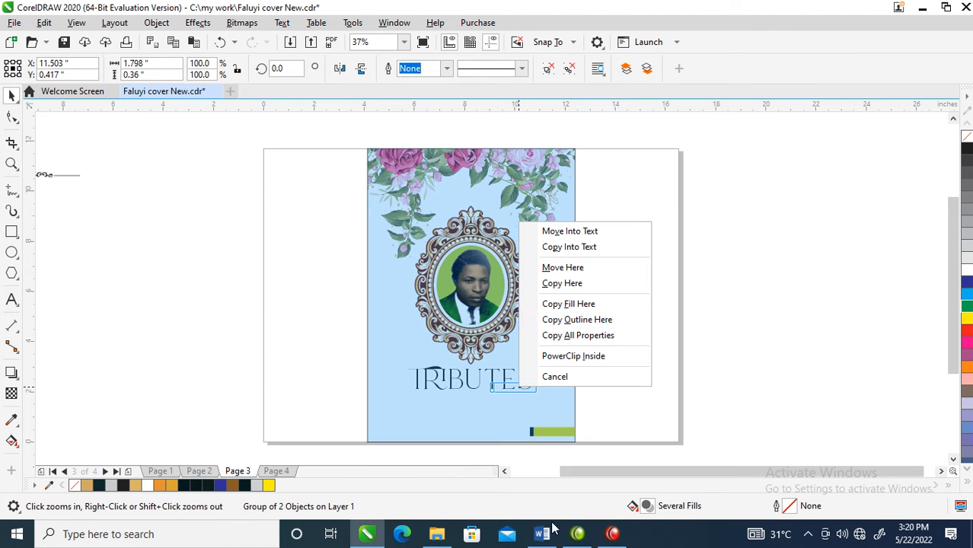
pyautogui.click(597, 337)
pyautogui.click(529, 382)
# - Give the Tributes heading a black fill and a black hairline outline
pyautogui.press('z')
pyautogui.moveTo(323, 310); pyautogui.dragTo(633, 450)
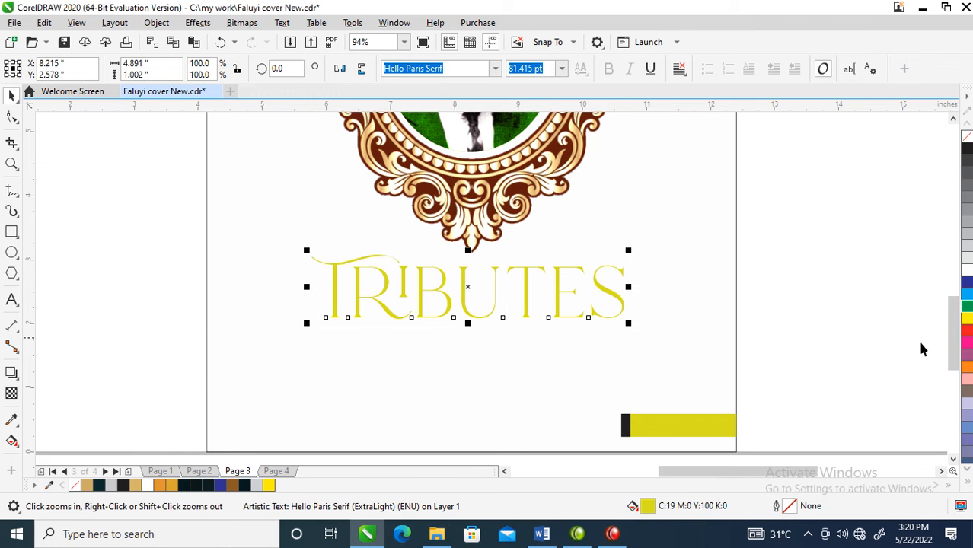
pyautogui.click(968, 150)
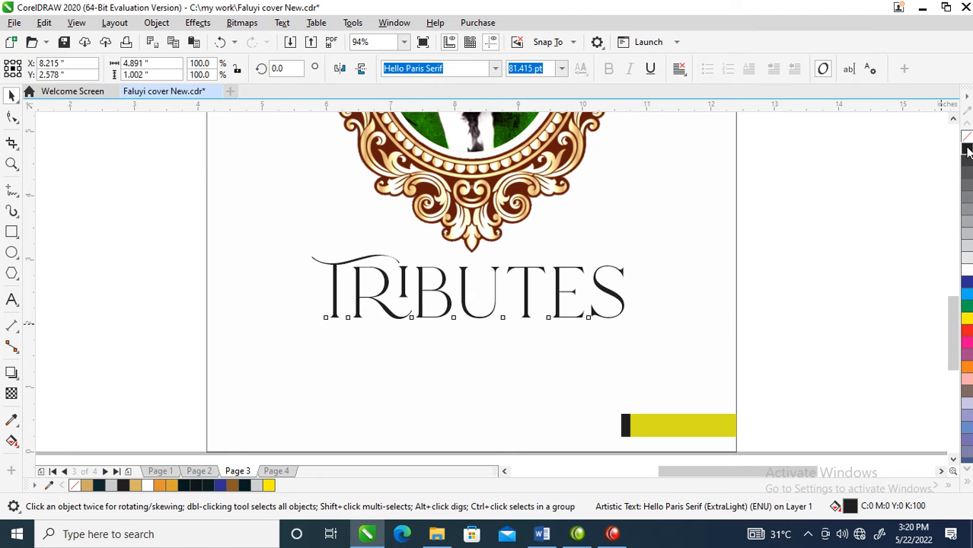
# - Scale the Tributes heading down to about 3.7 x 0.76 inches around its centre
pyautogui.scroll(-3, 515, 288)
pyautogui.press('z')
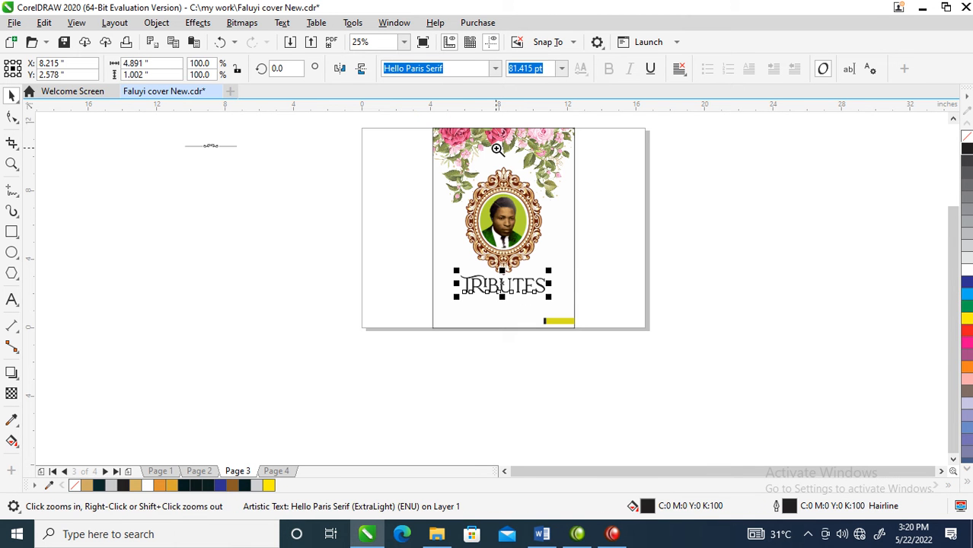
pyautogui.moveTo(384, 119); pyautogui.dragTo(639, 358)
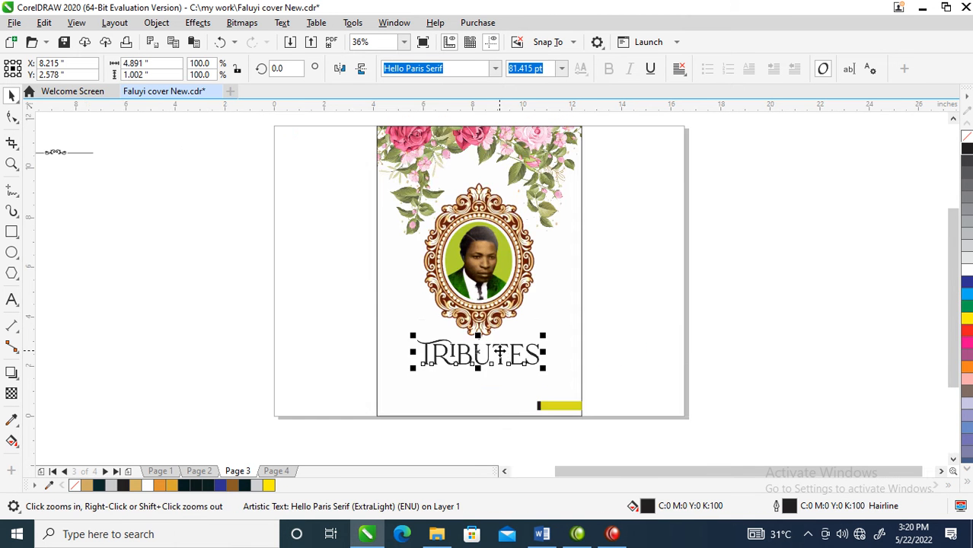
pyautogui.moveTo(543, 336); pyautogui.dragTo(528, 327)
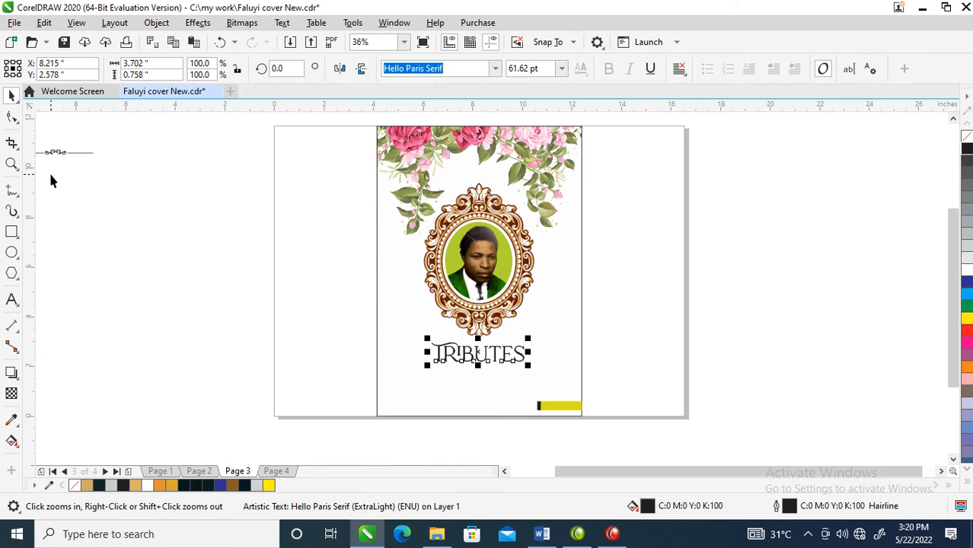
# - Place a copy of the ornamental divider from the pasteboard just beneath the Tributes heading
pyautogui.moveTo(60, 156); pyautogui.dragTo(259, 299)
pyautogui.moveTo(454, 390); pyautogui.dragTo(486, 371)
pyautogui.rightClick(486, 371)
pyautogui.click(390, 307)
pyautogui.press('F2')
pyautogui.moveTo(385, 298); pyautogui.dragTo(587, 391)
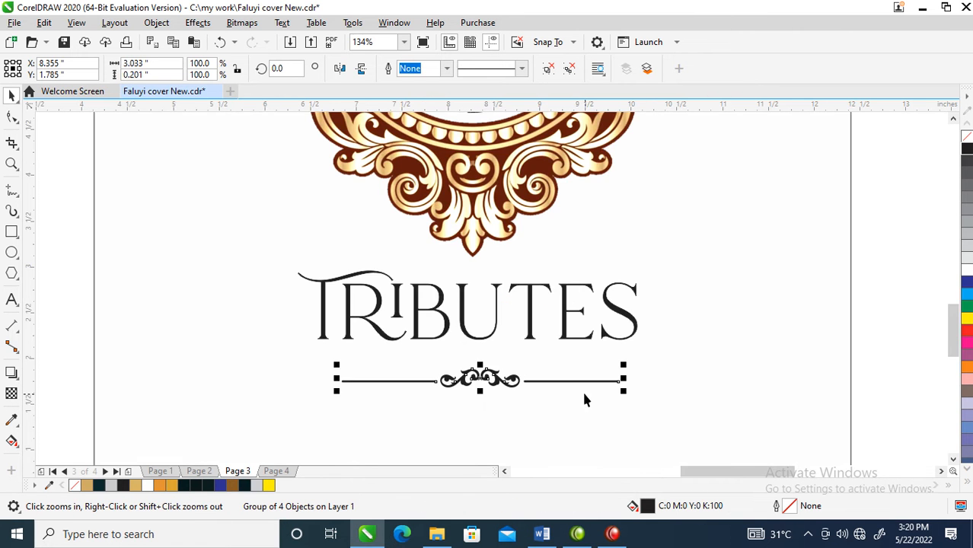
# - Flip the divider vertically, move it closer to the heading, and centre both horizontally with the oval frame
pyautogui.moveTo(480, 364)
pyautogui.mouseDown()
pyautogui.moveTo(480, 408)
pyautogui.moveTo(482, 369)
pyautogui.moveTo(486, 377)
pyautogui.mouseUp()
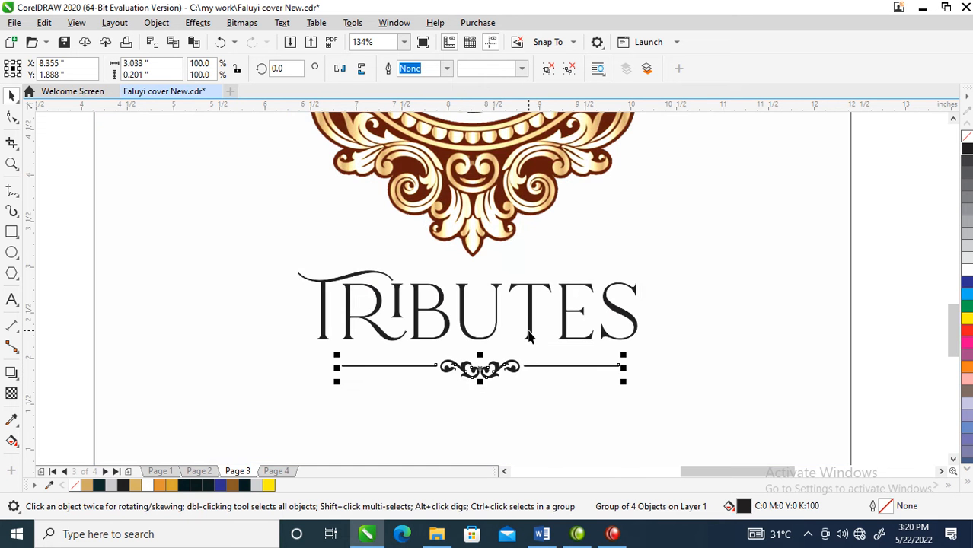
pyautogui.keyDown('shift'); pyautogui.click(529, 331); pyautogui.keyUp('shift')
pyautogui.press('c')
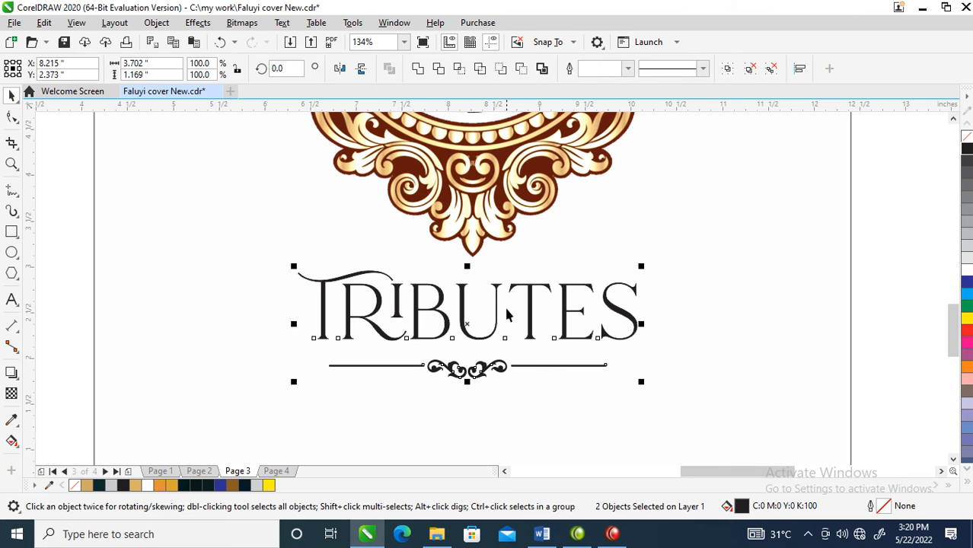
pyautogui.keyDown('shift'); pyautogui.click(498, 230); pyautogui.keyUp('shift')
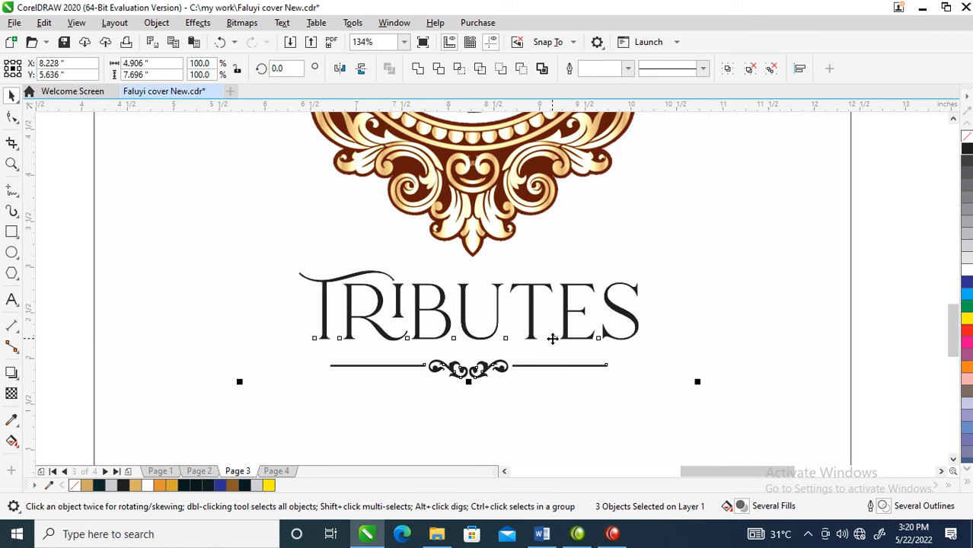
# - Apply a uniform transparency of 72 to the rose border bitmap at the head of the Tributes page
pyautogui.scroll(-4, 550, 337)
pyautogui.moveTo(406, 119); pyautogui.dragTo(695, 408)
pyautogui.moveTo(319, 191); pyautogui.dragTo(572, 415)
pyautogui.click(533, 163)
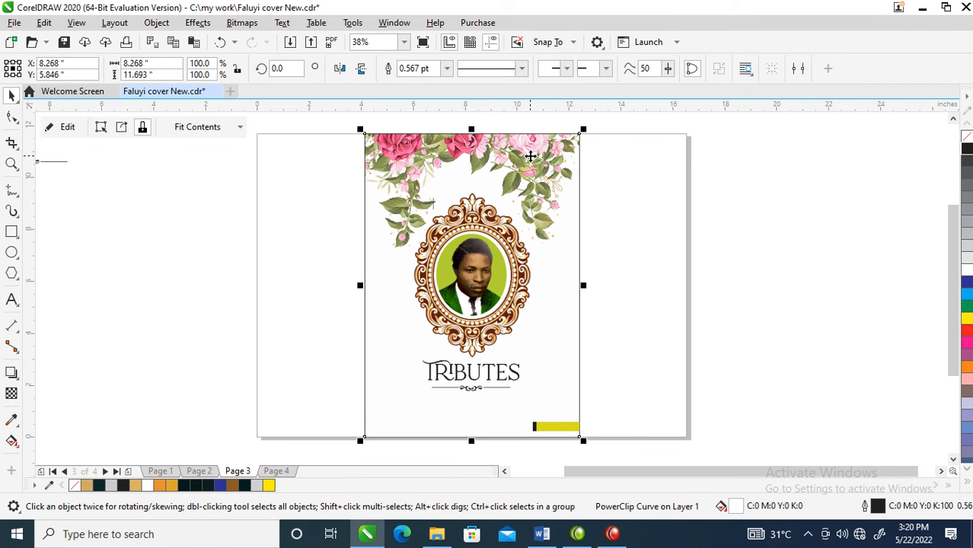
pyautogui.keyDown('ctrl'); pyautogui.click(531, 163); pyautogui.keyUp('ctrl')
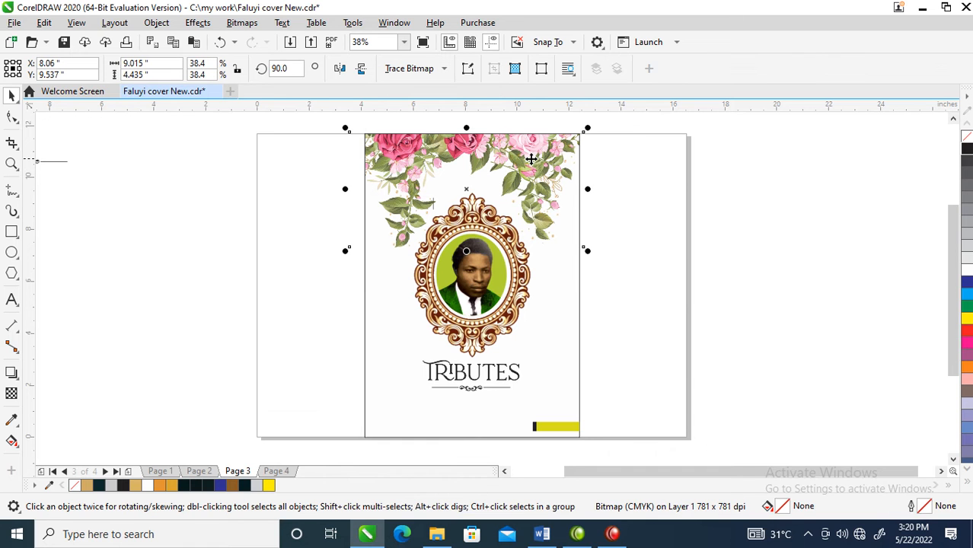
pyautogui.click(11, 393)
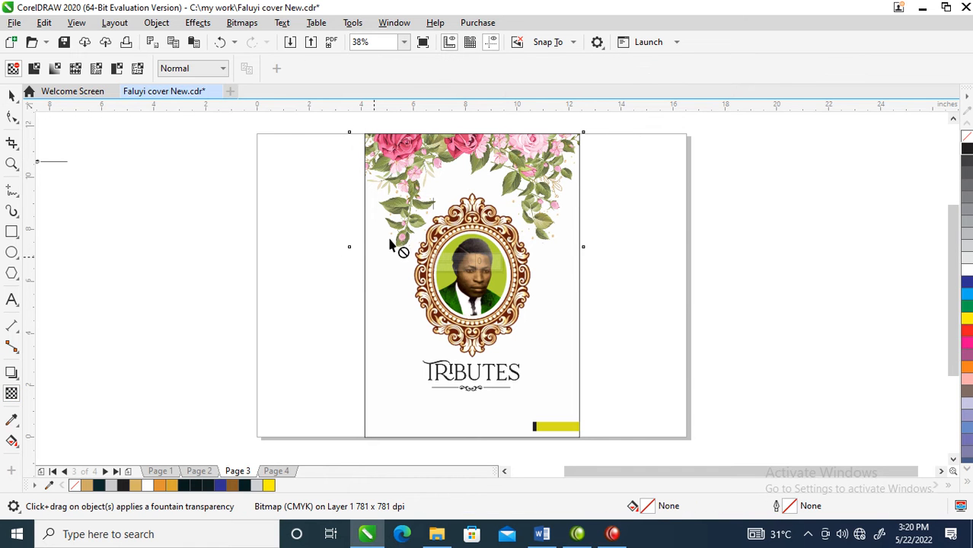
pyautogui.click(35, 70)
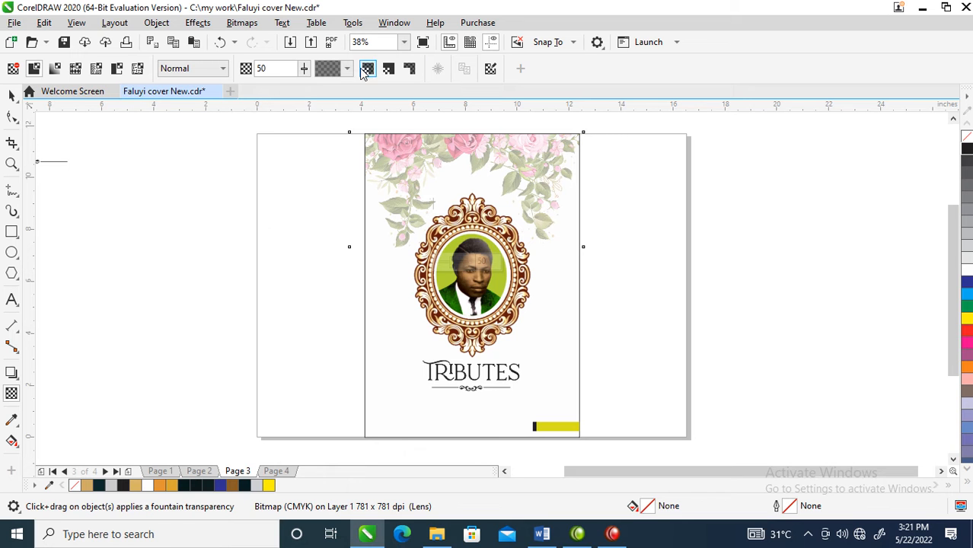
pyautogui.moveTo(306, 70); pyautogui.dragTo(321, 93)
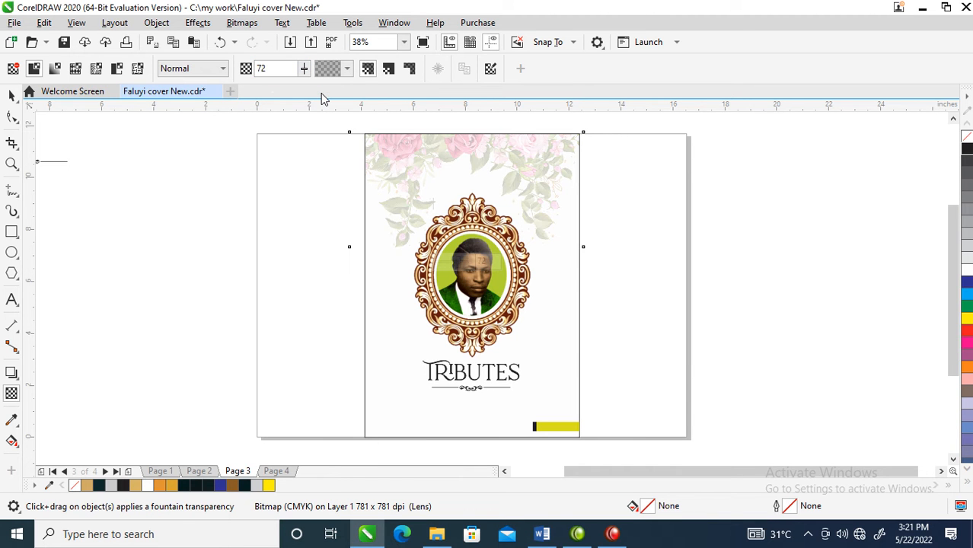
pyautogui.click(13, 96)
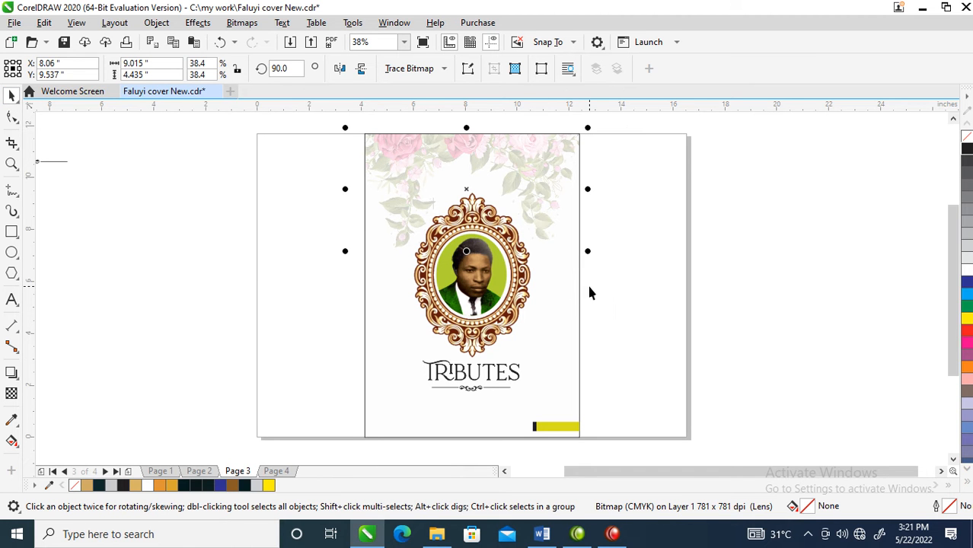
pyautogui.click(632, 250)
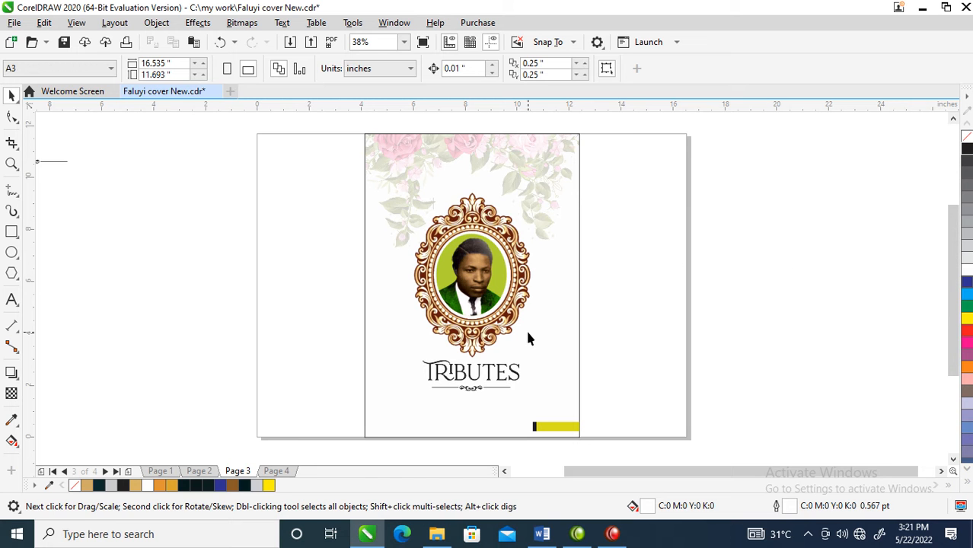
# - Go to page 4, switch to the Word document bishop, and delete the timestamp and sender prefix before "Happy Birthday Grandad"
pyautogui.press('pagedown')
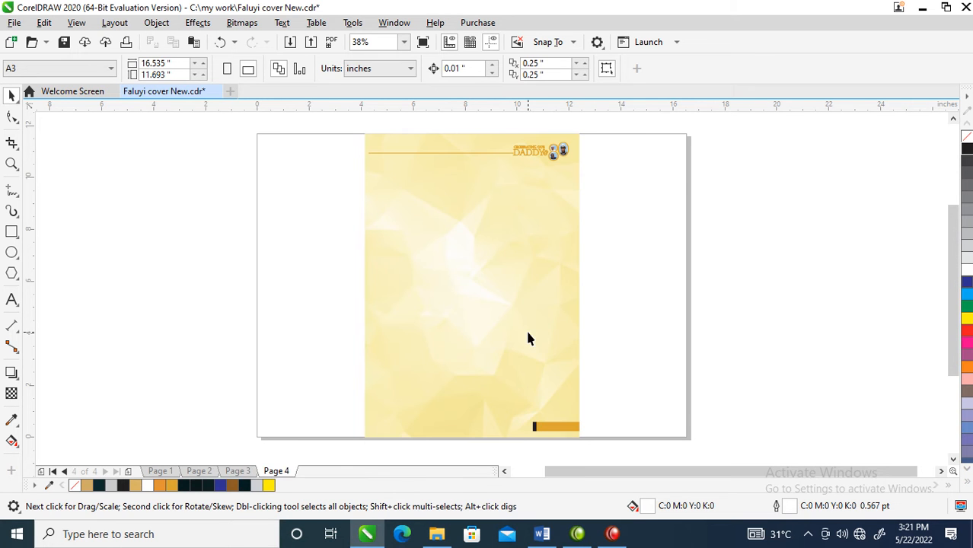
pyautogui.press('z')
pyautogui.moveTo(336, 124); pyautogui.dragTo(657, 352)
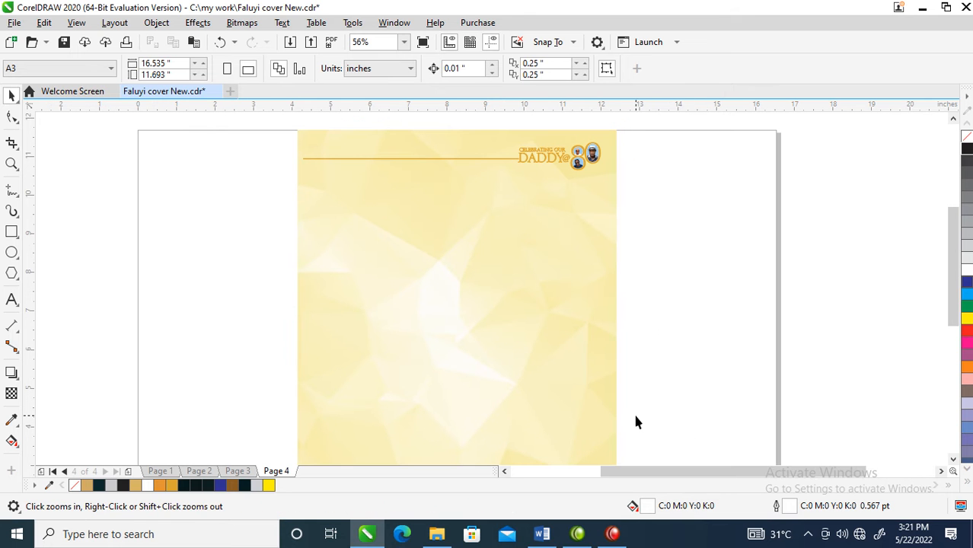
pyautogui.click(543, 534)
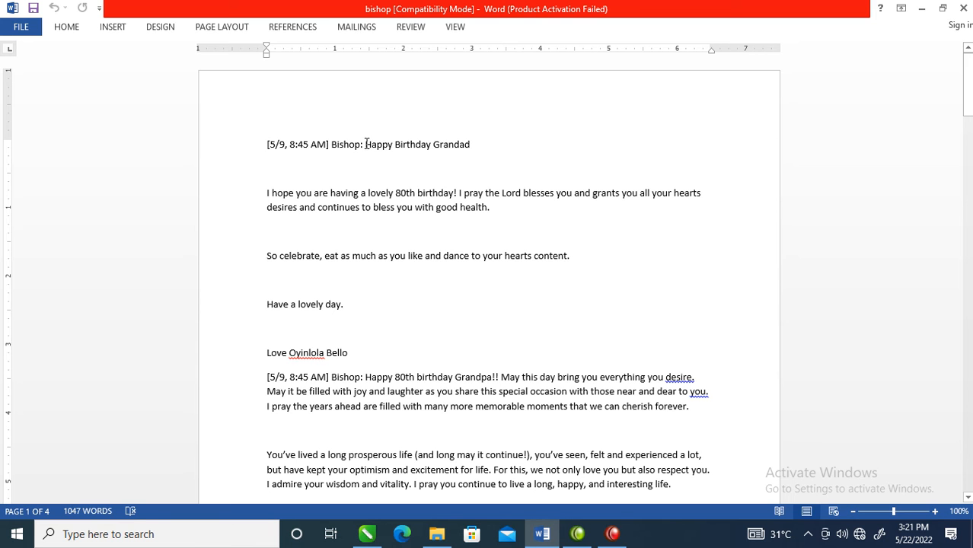
pyautogui.moveTo(362, 144); pyautogui.dragTo(256, 141)
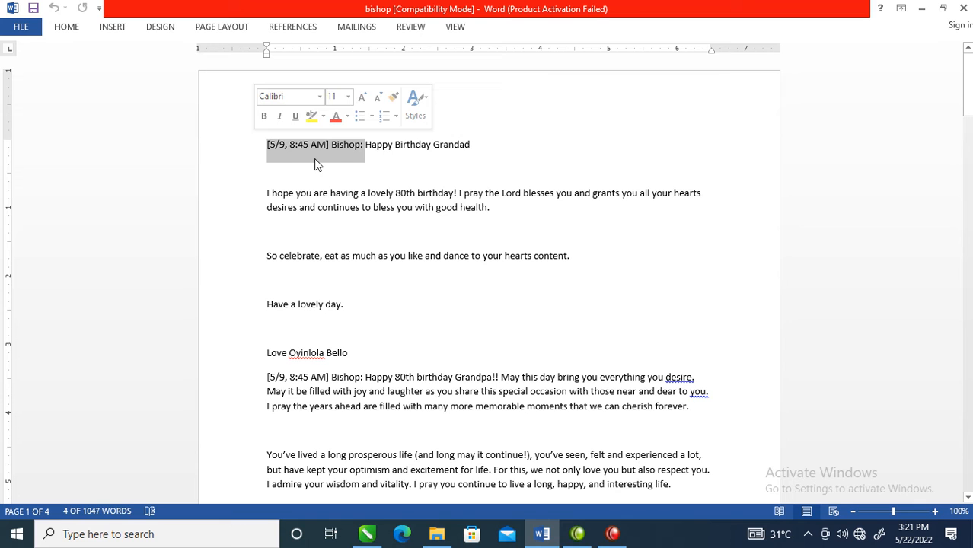
pyautogui.press('BackSpace')
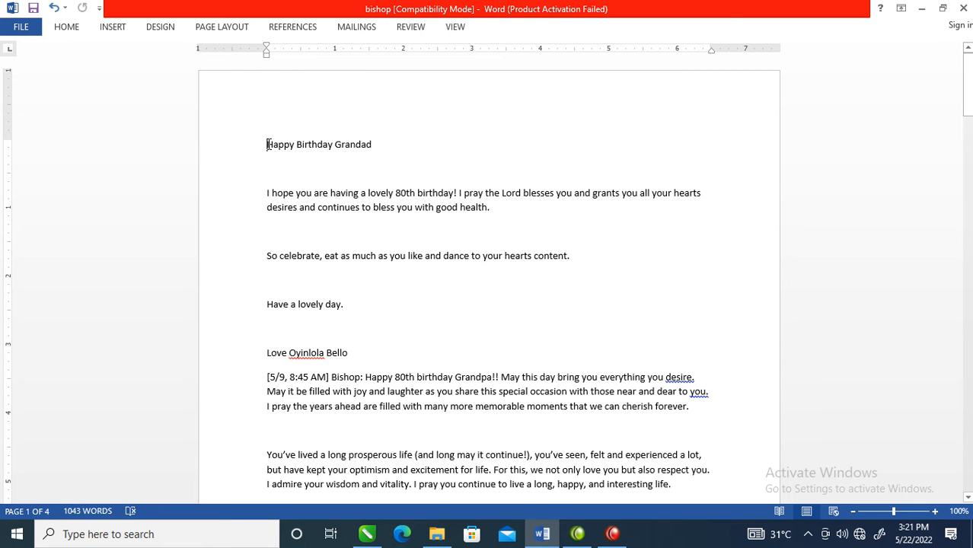
# - Copy all the tribute text from the first greeting to the document's end and return to CorelDRAW
pyautogui.moveTo(266, 143)
pyautogui.mouseDown()
pyautogui.moveTo(302, 175)
pyautogui.moveTo(404, 183)
pyautogui.moveTo(430, 217)
pyautogui.moveTo(449, 215)
pyautogui.moveTo(555, 370)
pyautogui.moveTo(630, 374)
pyautogui.moveTo(597, 344)
pyautogui.moveTo(602, 456)
pyautogui.moveTo(609, 283)
pyautogui.moveTo(612, 472)
pyautogui.moveTo(606, 263)
pyautogui.moveTo(579, 457)
pyautogui.moveTo(594, 502)
pyautogui.moveTo(594, 315)
pyautogui.moveTo(570, 525)
pyautogui.moveTo(572, 370)
pyautogui.moveTo(577, 539)
pyautogui.mouseUp()
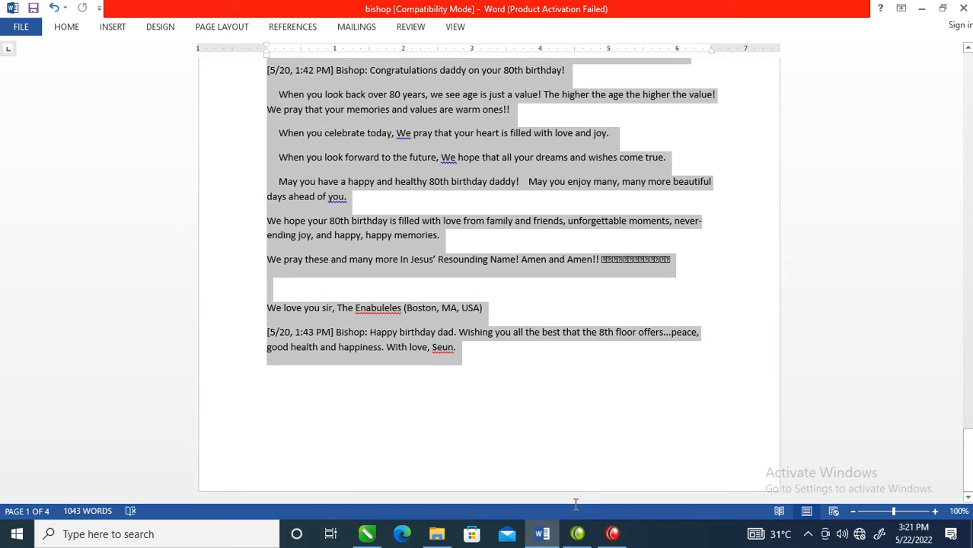
pyautogui.moveTo(513, 351); pyautogui.dragTo(513, 351)
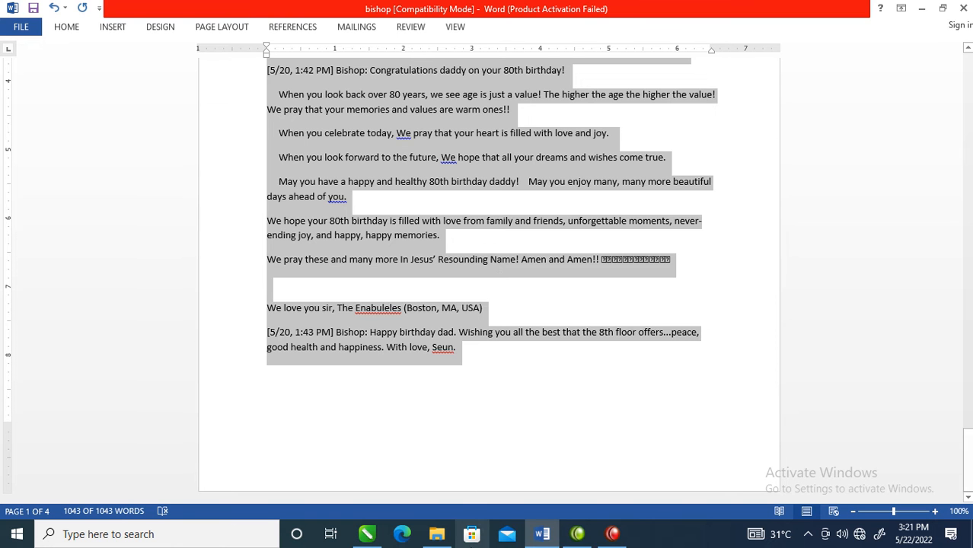
pyautogui.click(366, 534)
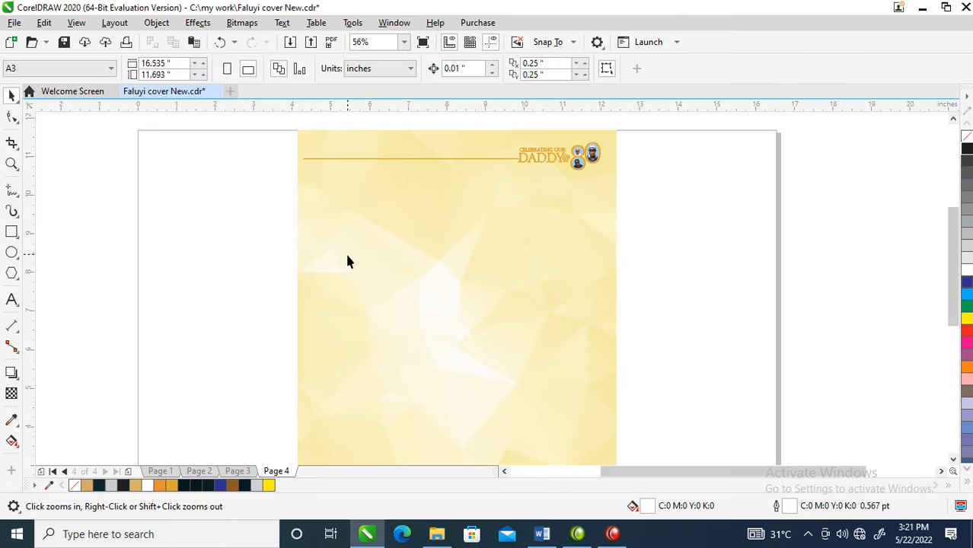
# - Draw a paragraph text frame about 6.2 x 9.8 inches on page 4 and paste the tributes, maintaining fonts and formatting
pyautogui.scroll(-3, 347, 255)
pyautogui.press('F2')
pyautogui.moveTo(344, 168); pyautogui.dragTo(615, 356)
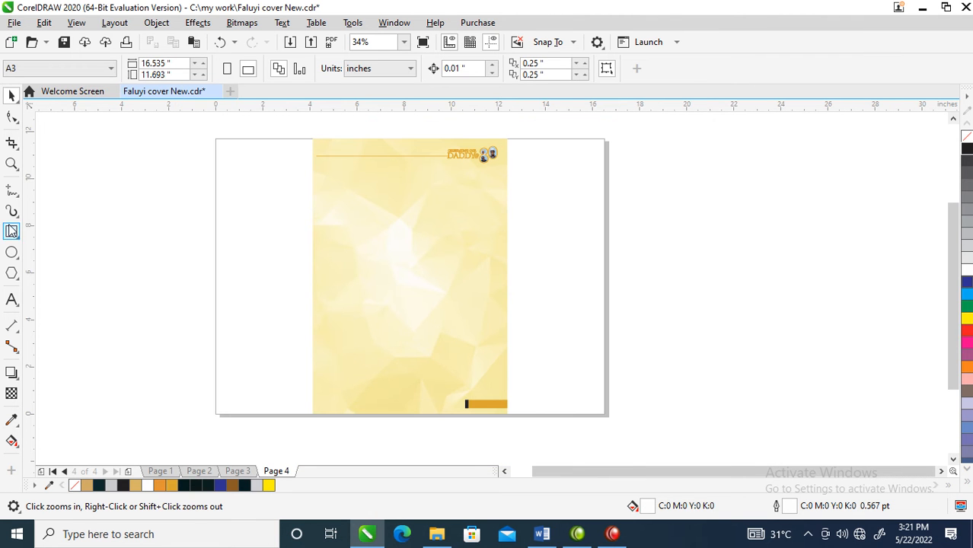
pyautogui.click(16, 305)
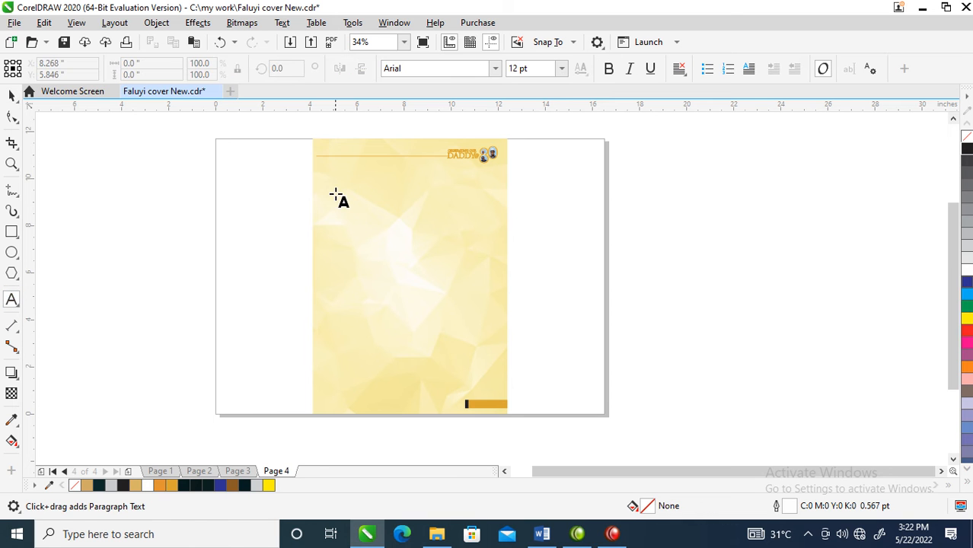
pyautogui.moveTo(338, 163); pyautogui.dragTo(482, 395)
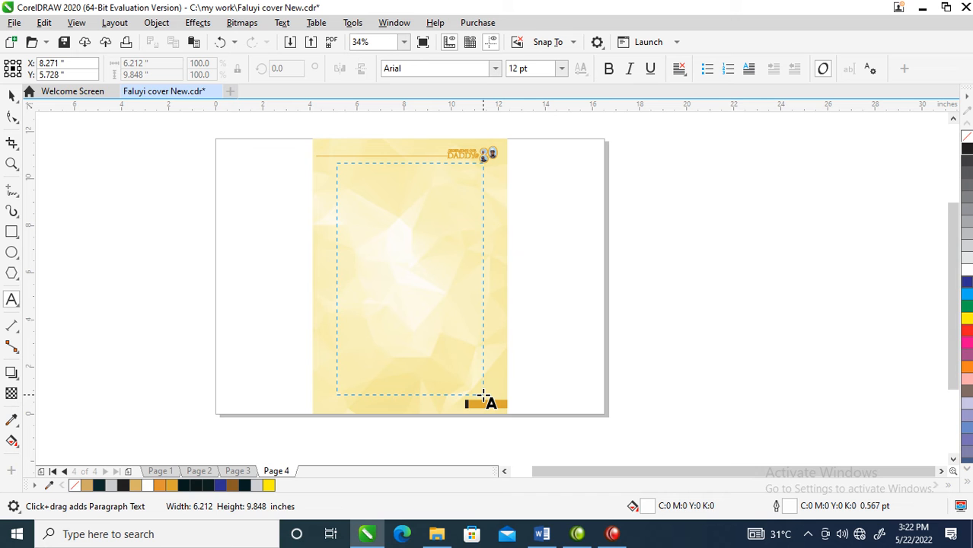
pyautogui.moveTo(483, 394); pyautogui.dragTo(483, 395)
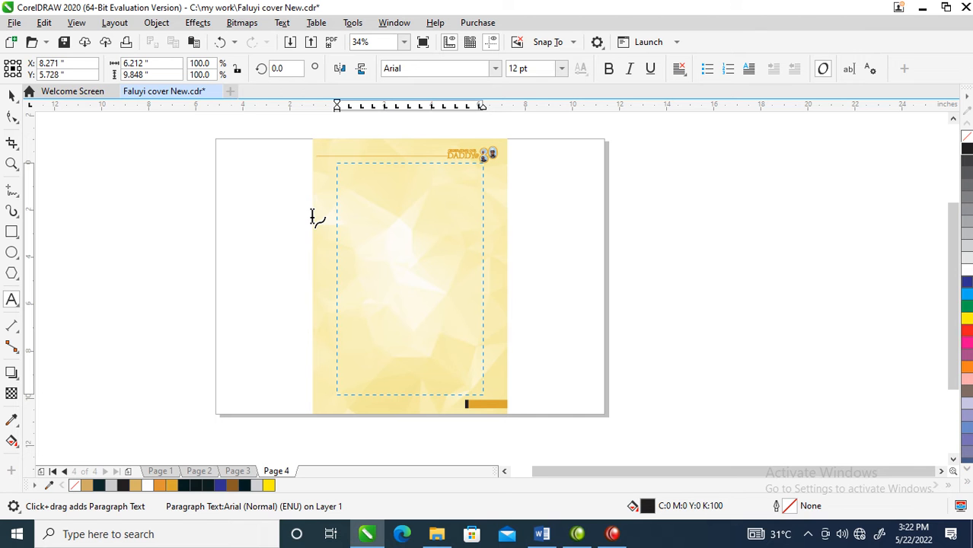
pyautogui.hotkey('ctrl', 'v')
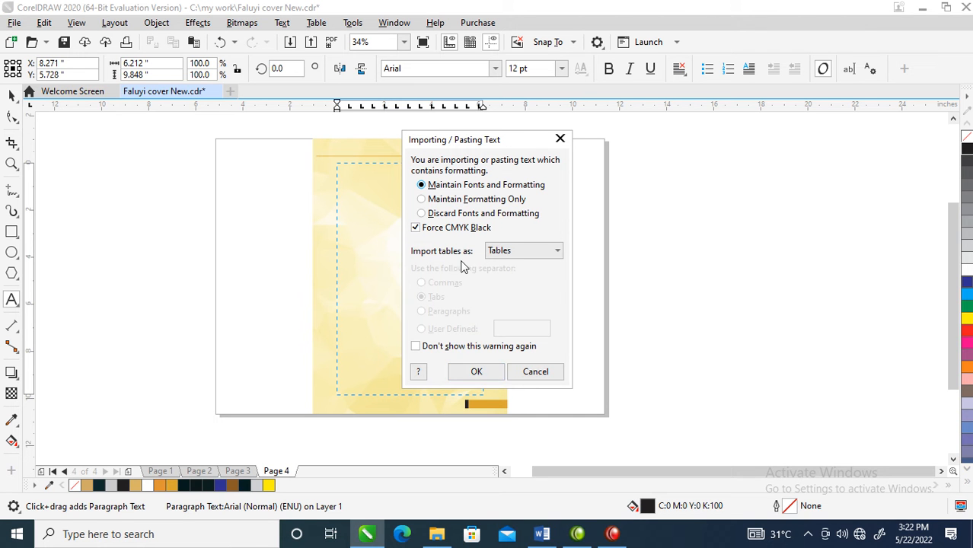
pyautogui.click(477, 371)
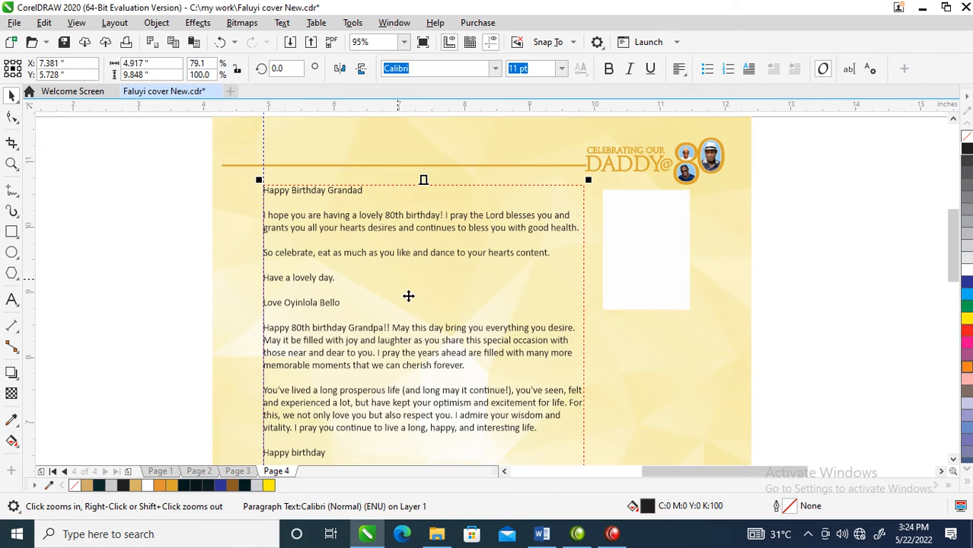
# - Make the sign-off line of the first tribute bold
pyautogui.doubleClick(358, 296)
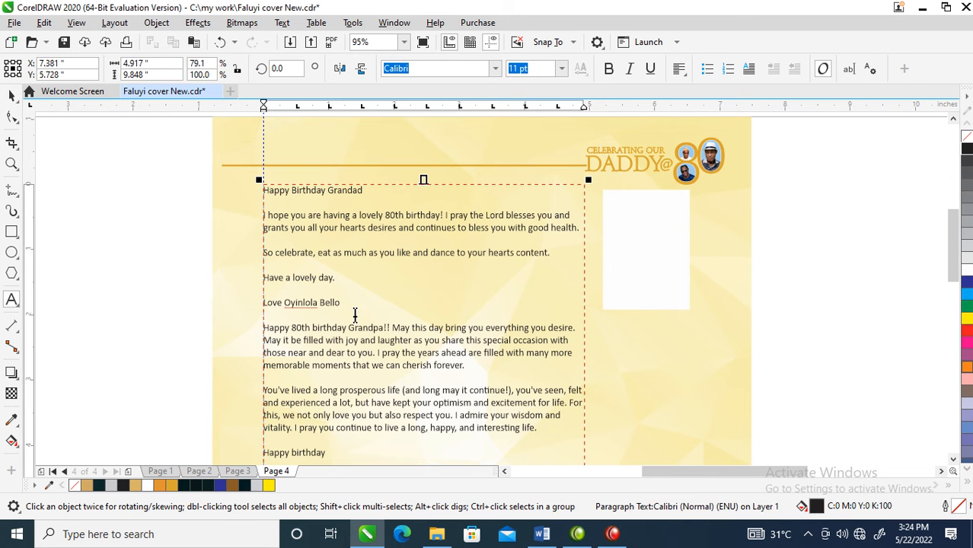
pyautogui.hotkey('ctrl', 'space')
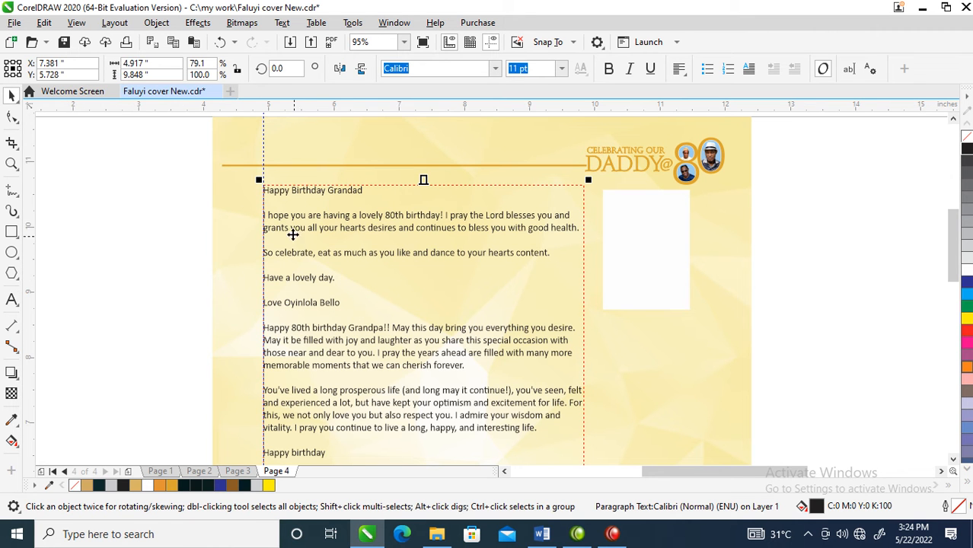
pyautogui.press('z')
pyautogui.moveTo(213, 165); pyautogui.dragTo(699, 355)
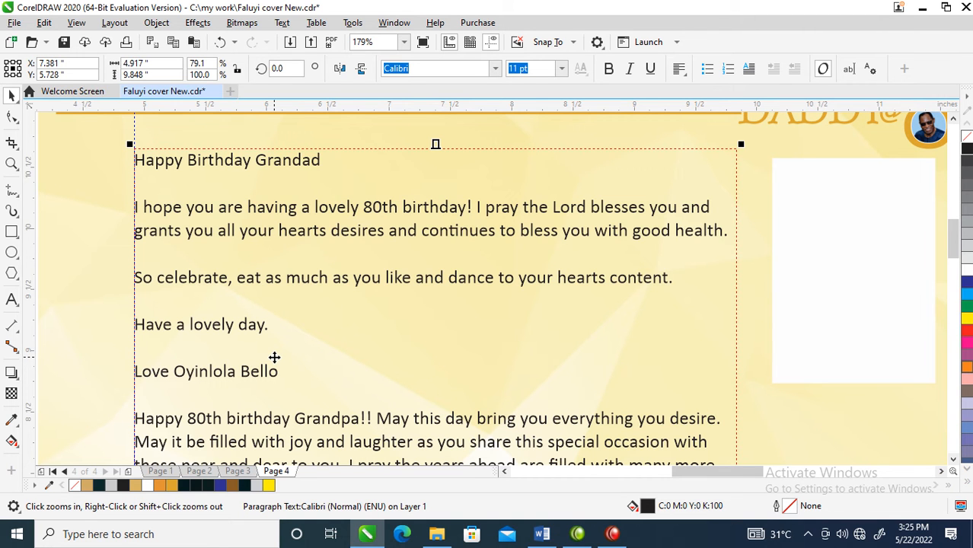
pyautogui.doubleClick(279, 372)
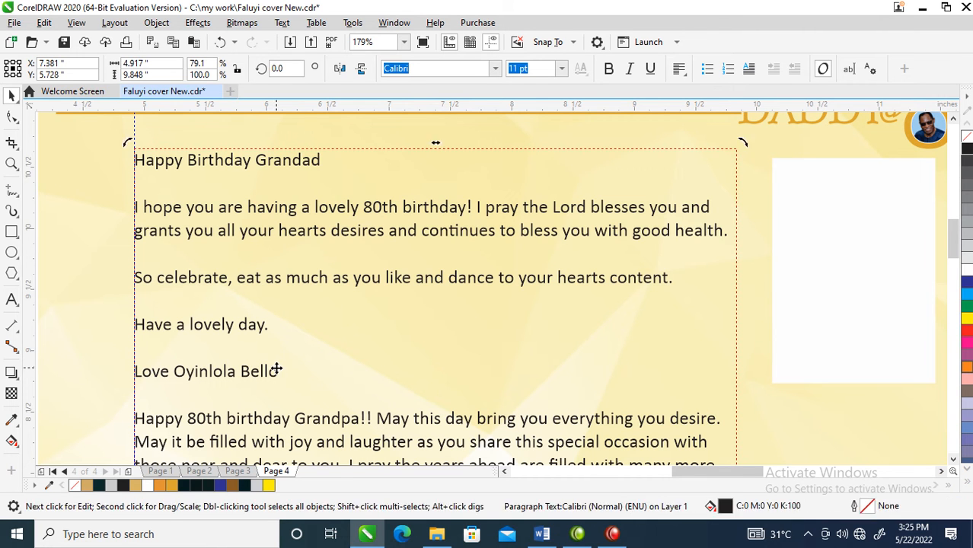
pyautogui.moveTo(278, 373); pyautogui.dragTo(128, 375)
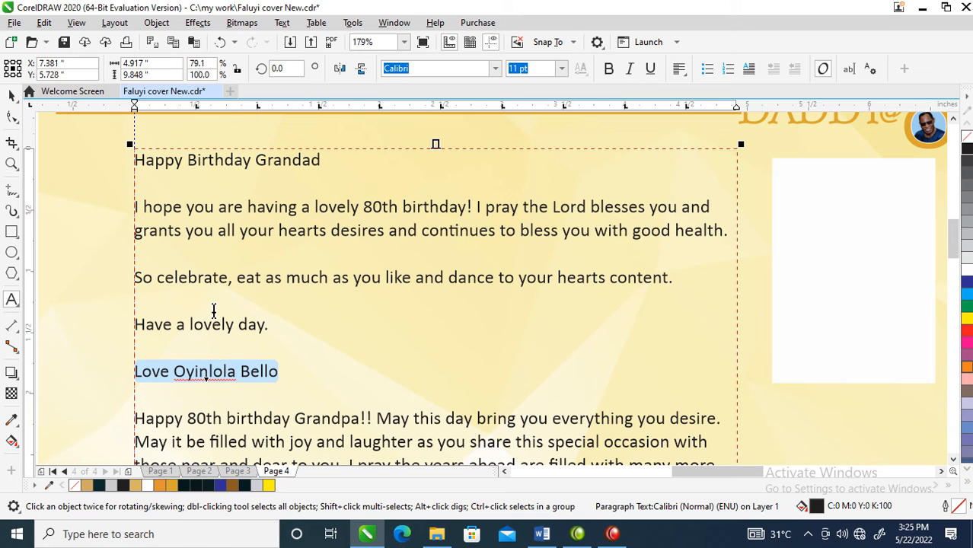
pyautogui.click(608, 68)
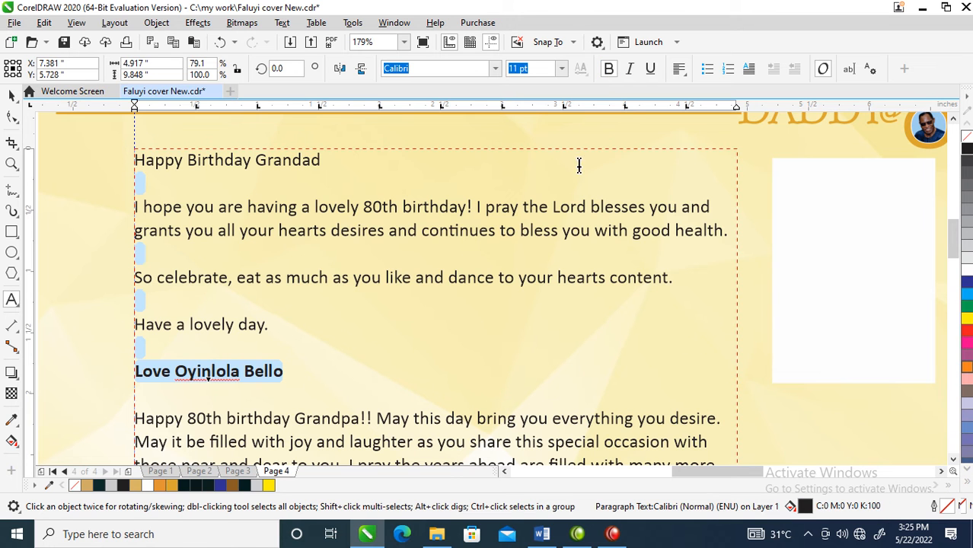
# - Insert an empty line between the first tribute's sign-off and the second tribute
pyautogui.click(303, 378)
pyautogui.press('Return')
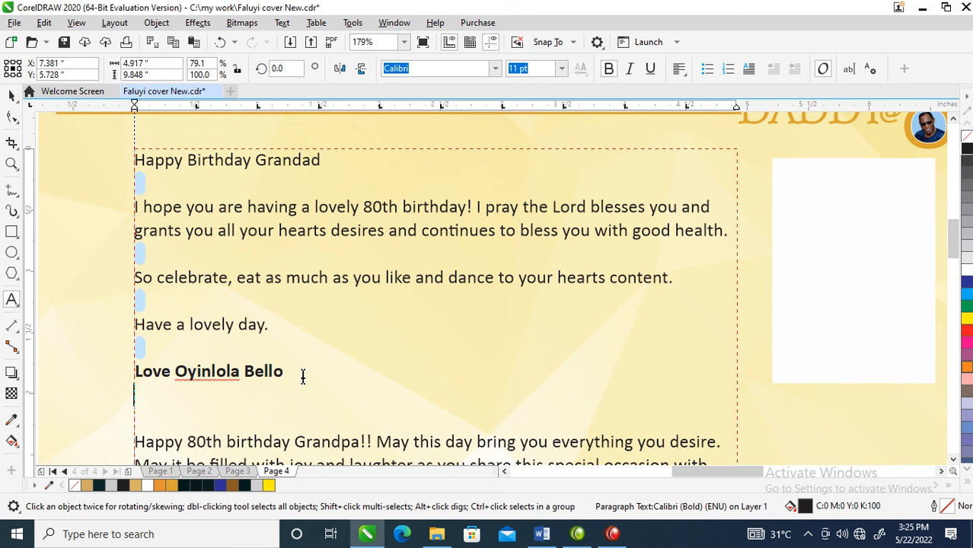
pyautogui.hotkey('ctrl', 'space')
pyautogui.scroll(-3, 305, 375)
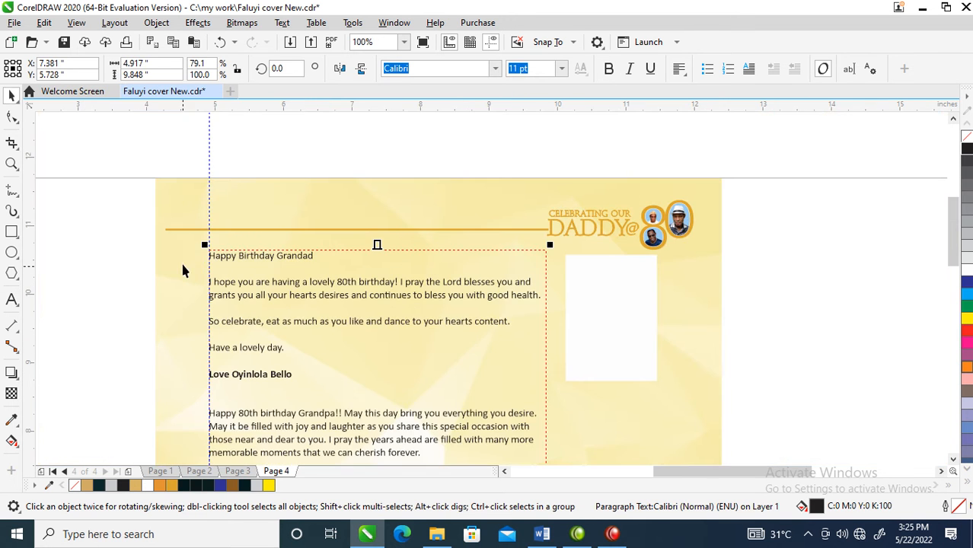
# - Copy the ornamental divider from page 3's pasteboard and place it between the first and second tributes on page 4
pyautogui.press('z')
pyautogui.scroll(-3, 647, 425)
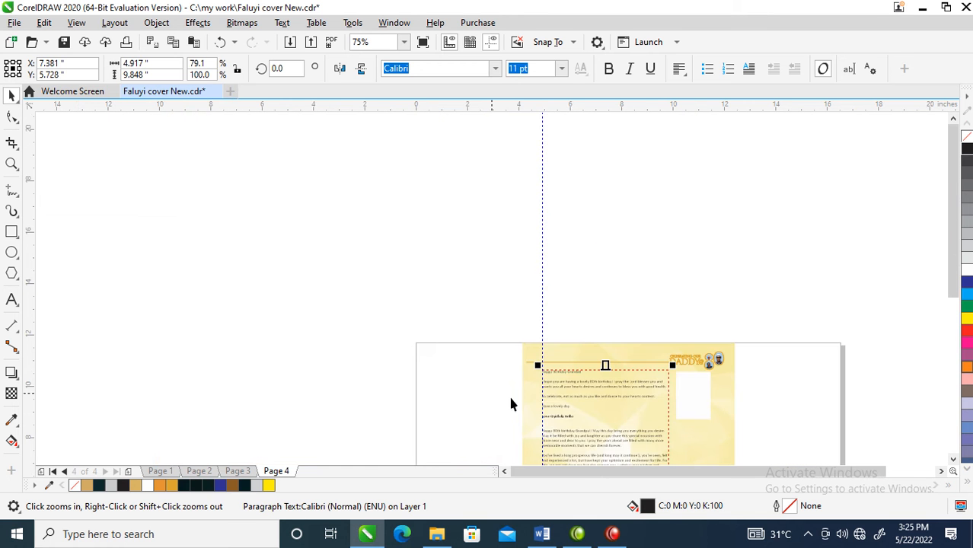
pyautogui.click(239, 471)
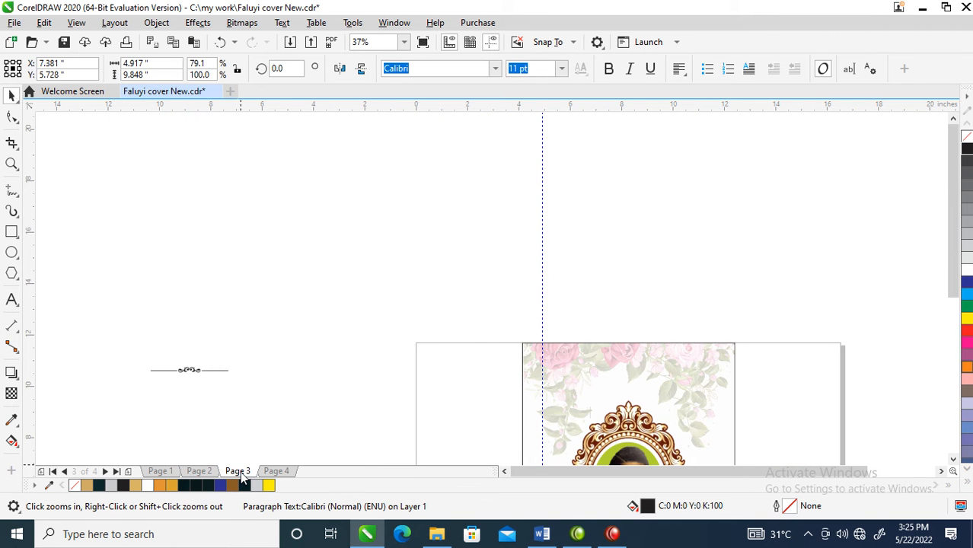
pyautogui.moveTo(194, 379); pyautogui.dragTo(291, 455)
pyautogui.moveTo(385, 448); pyautogui.dragTo(606, 424)
pyautogui.moveTo(418, 333); pyautogui.dragTo(792, 472)
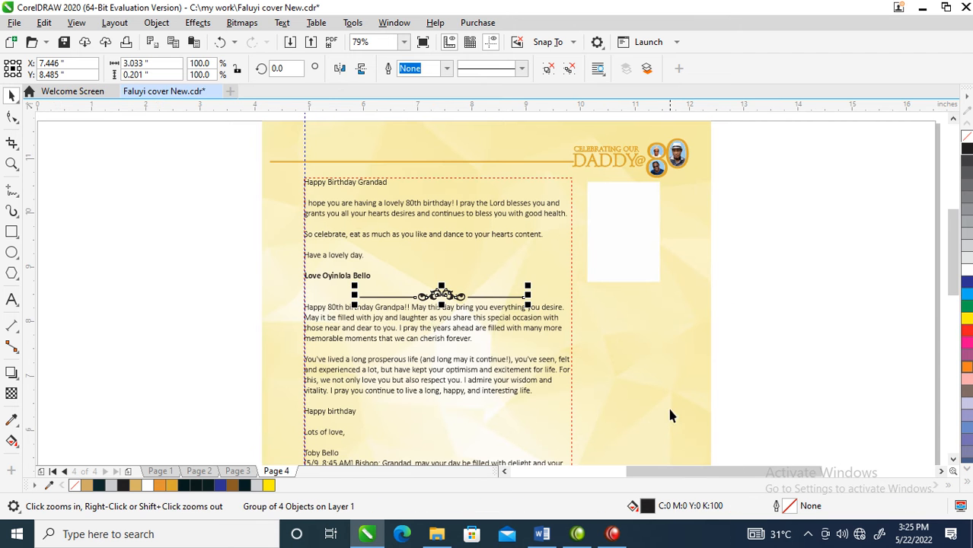
# - Flip the divider vertically and scale it down to about 2.2 x 0.15 inches in the gap between the two tributes
pyautogui.moveTo(441, 284); pyautogui.dragTo(442, 319)
pyautogui.moveTo(445, 285)
pyautogui.mouseDown()
pyautogui.moveTo(446, 306)
pyautogui.moveTo(446, 296)
pyautogui.mouseUp()
pyautogui.moveTo(535, 278); pyautogui.dragTo(509, 279)
pyautogui.press('z')
pyautogui.moveTo(248, 174); pyautogui.dragTo(769, 510)
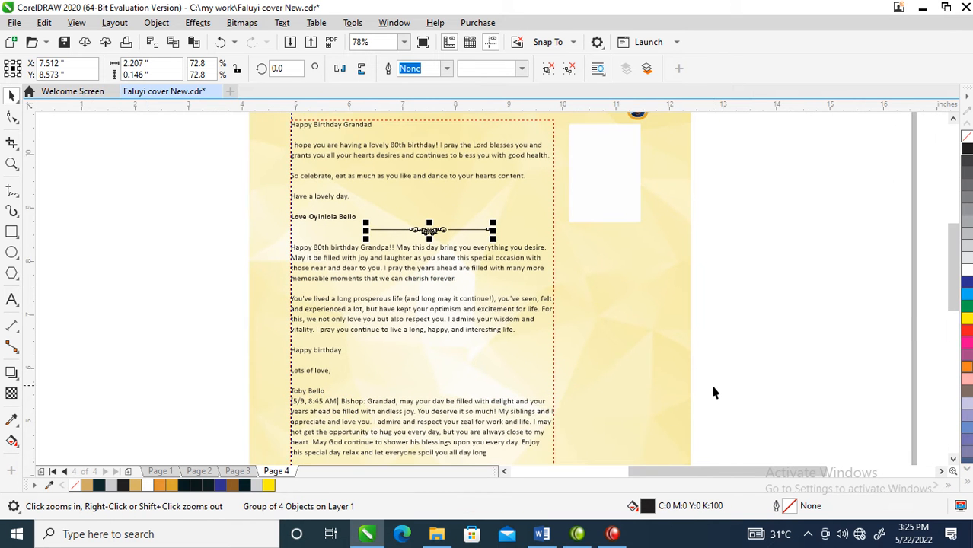
# - Stretch the line on the divider's right side to about 3.66 inches long, past the text frame's edge
pyautogui.click(609, 190)
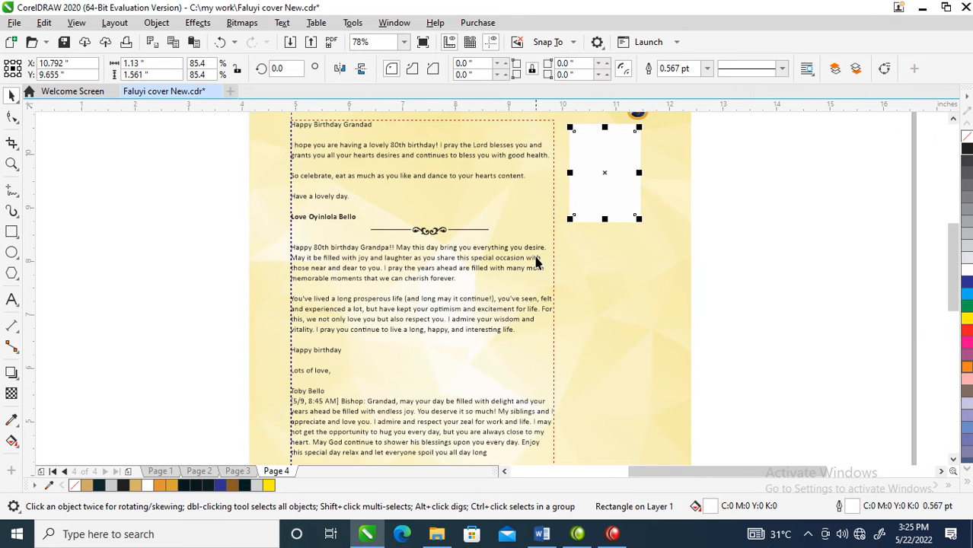
pyautogui.click(466, 231)
pyautogui.moveTo(494, 230); pyautogui.dragTo(654, 242)
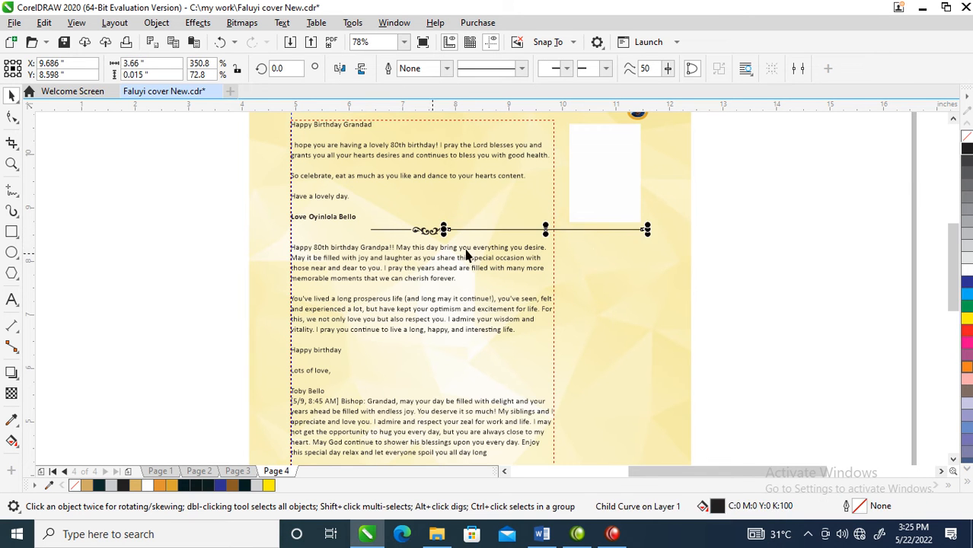
# - Stretch the line on the divider's left side to about 2.31 inches long, just past the text frame's left edge
pyautogui.click(385, 234)
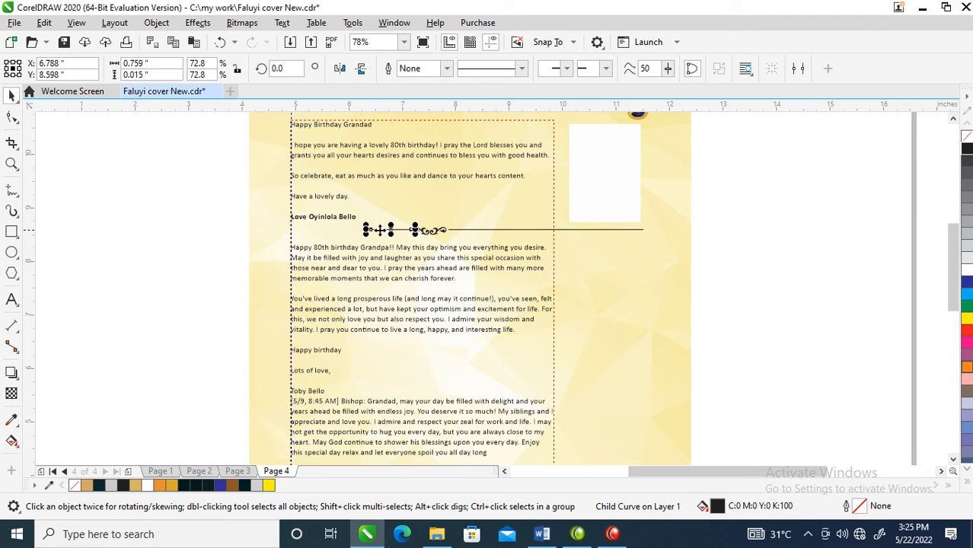
pyautogui.moveTo(366, 230); pyautogui.dragTo(281, 233)
# - Fill the photo placeholder's inner rectangle with 20% black and stretch it upward to about 1.65 inches high
pyautogui.scroll(-2, 312, 228)
pyautogui.press('F2')
pyautogui.moveTo(267, 176); pyautogui.dragTo(457, 244)
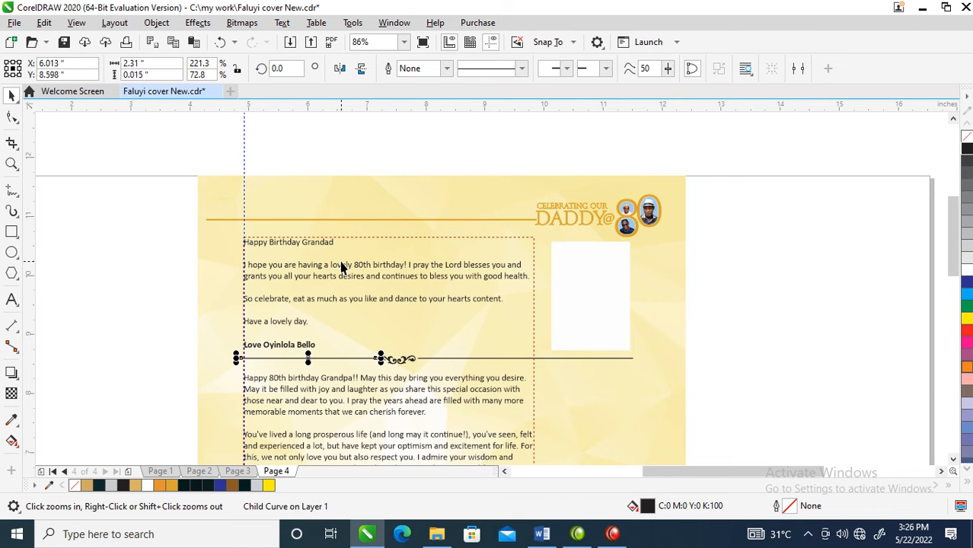
pyautogui.click(594, 272)
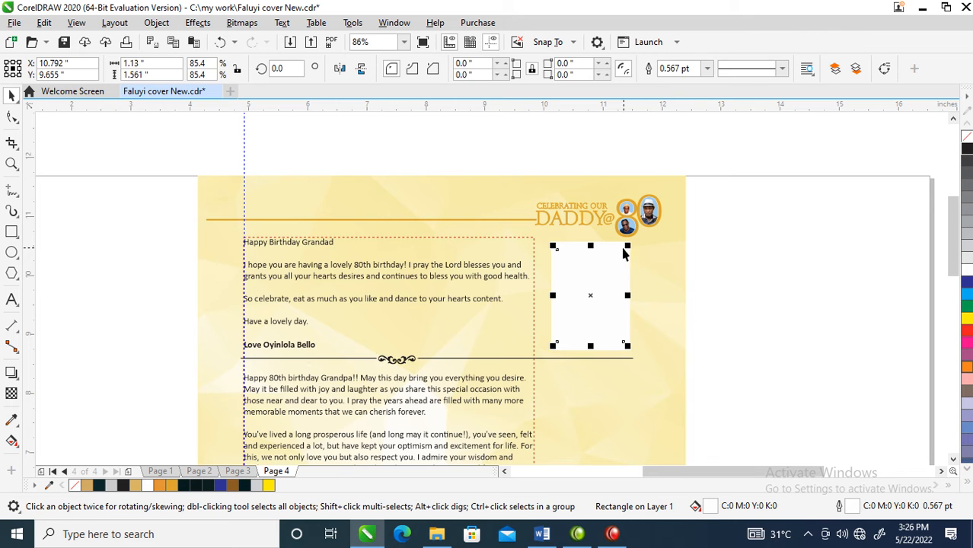
pyautogui.click(965, 257)
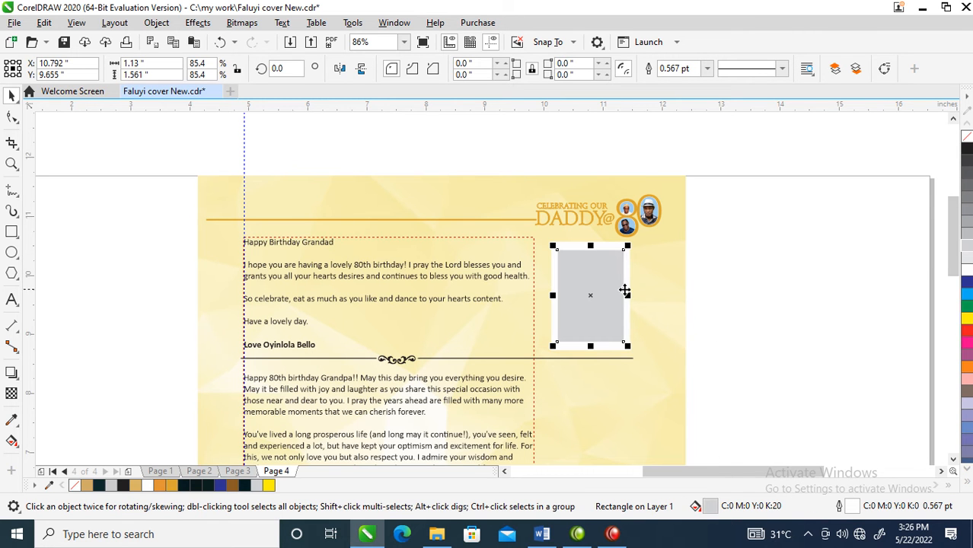
pyautogui.moveTo(590, 242)
pyautogui.mouseDown()
pyautogui.moveTo(590, 227)
pyautogui.moveTo(591, 237)
pyautogui.mouseUp()
# - Place a copy of the whole divider, grouped, straight below the second tribute's sign-off
pyautogui.scroll(-3, 414, 332)
pyautogui.press('z')
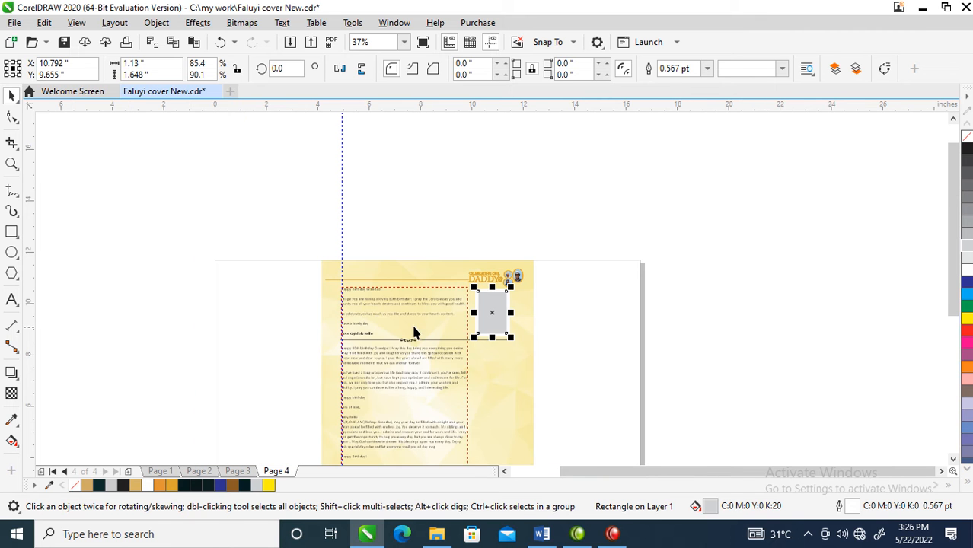
pyautogui.moveTo(251, 256); pyautogui.dragTo(602, 440)
pyautogui.moveTo(239, 201); pyautogui.dragTo(731, 431)
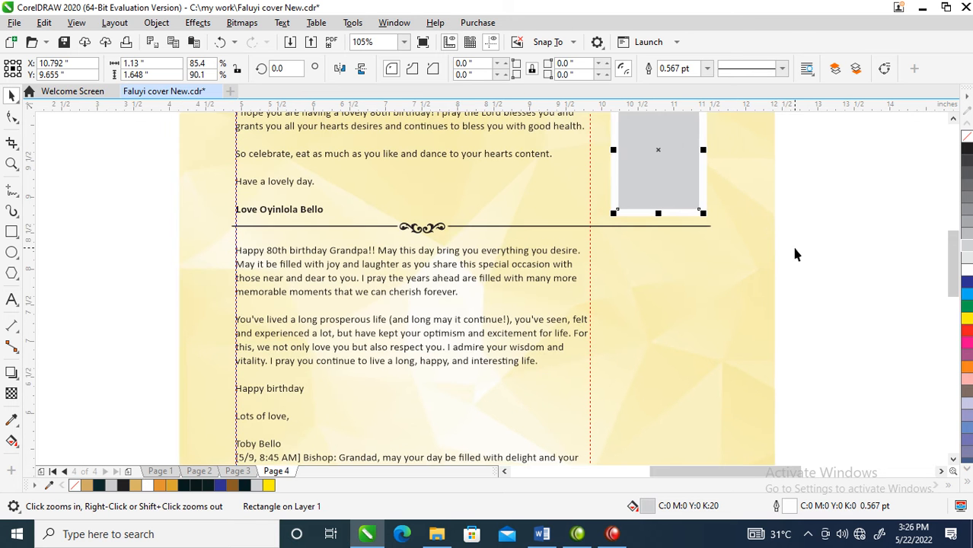
pyautogui.moveTo(649, 227); pyautogui.dragTo(595, 430)
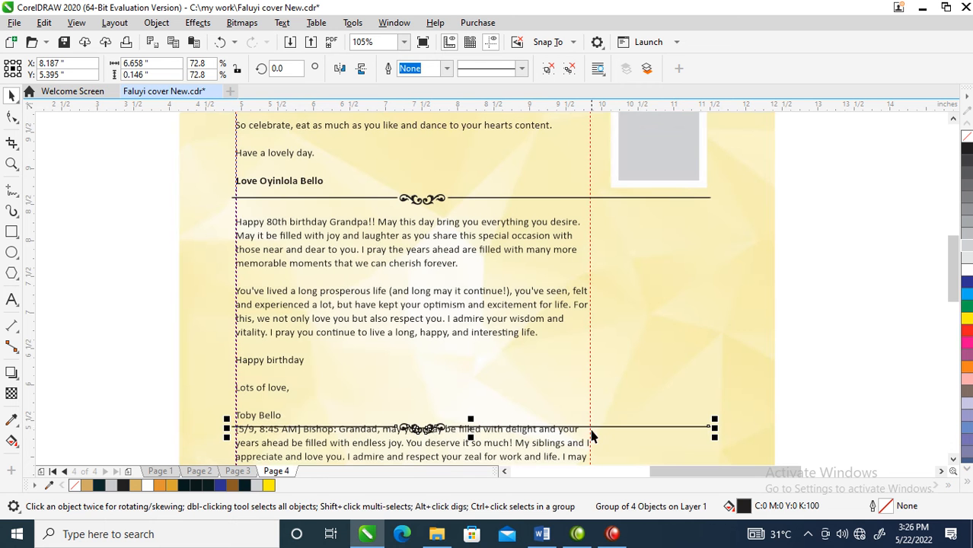
# - Insert an empty line between the second tribute's sign-off and the third tribute
pyautogui.click(318, 389)
pyautogui.click(318, 388)
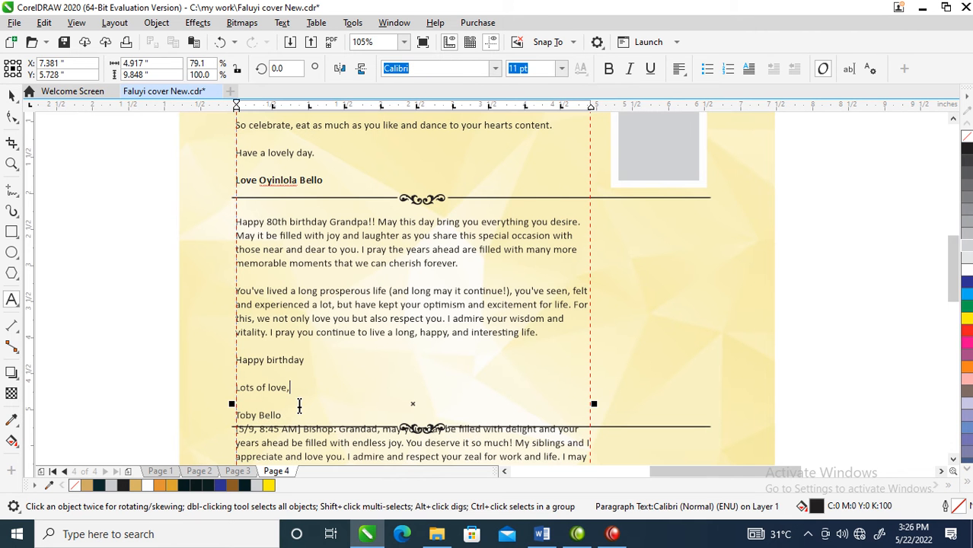
pyautogui.click(293, 415)
pyautogui.press('Return')
pyautogui.hotkey('ctrl', 'space')
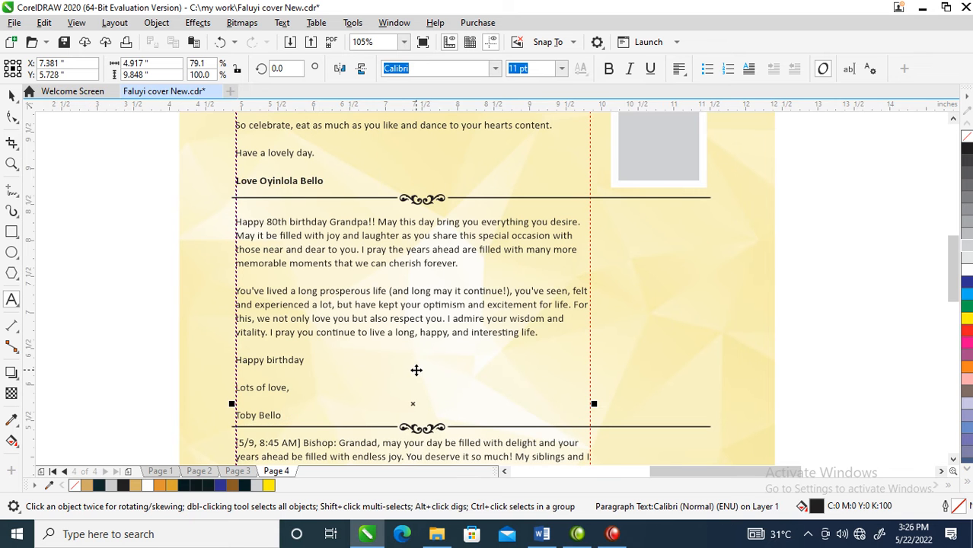
# - Copy the framed photo placeholder straight down beside the second tribute, and once more beside the third tribute
pyautogui.scroll(-1, 409, 303)
pyautogui.press('F2')
pyautogui.moveTo(268, 150); pyautogui.dragTo(730, 509)
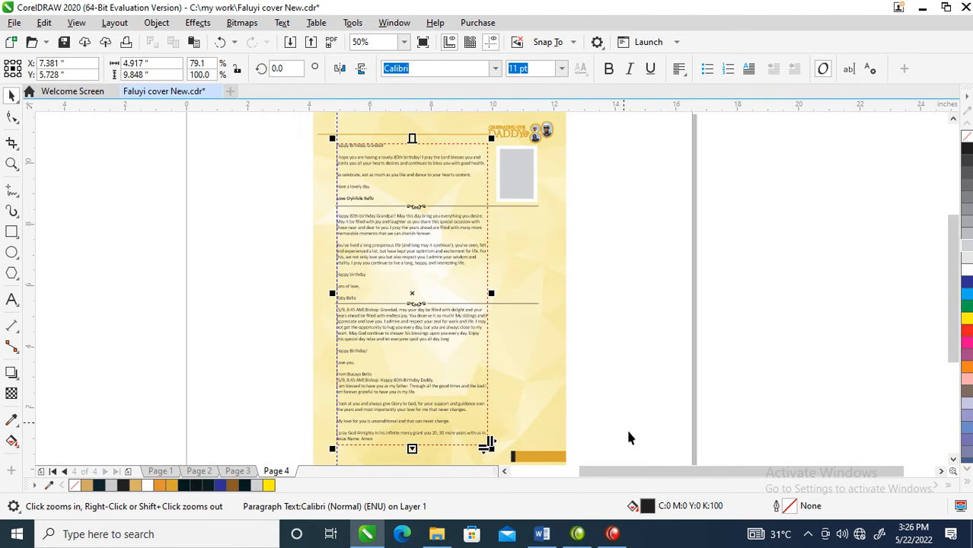
pyautogui.moveTo(613, 135); pyautogui.dragTo(461, 213)
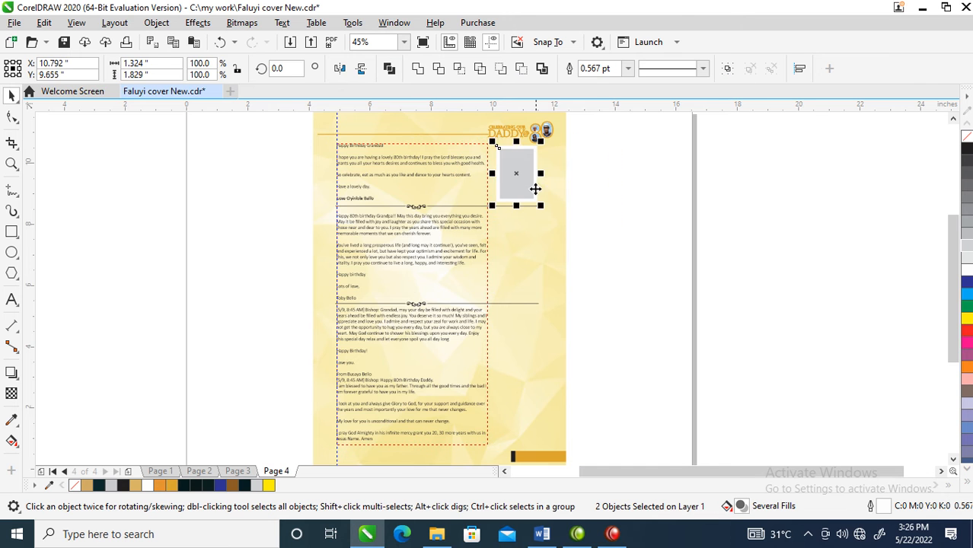
pyautogui.moveTo(525, 167); pyautogui.dragTo(528, 243)
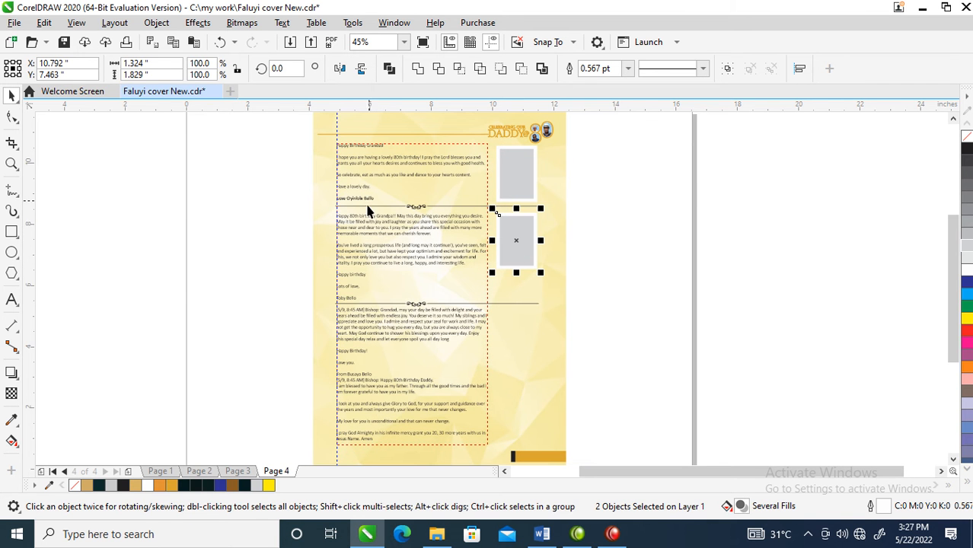
pyautogui.press('z')
pyautogui.moveTo(319, 170); pyautogui.dragTo(560, 364)
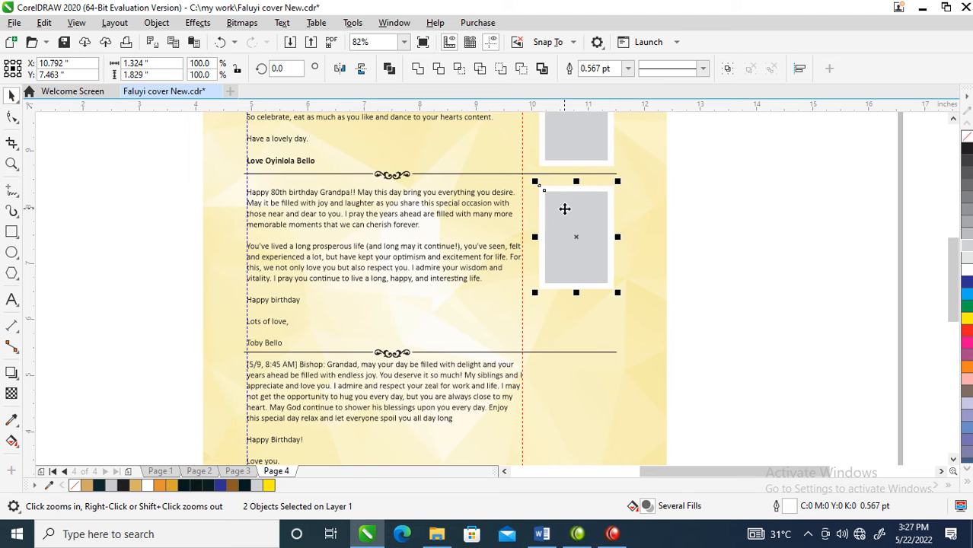
pyautogui.moveTo(579, 201); pyautogui.dragTo(571, 379)
# - Copy the divider group straight down to below the third tribute's sign-off
pyautogui.scroll(-5, 402, 307)
pyautogui.press('z')
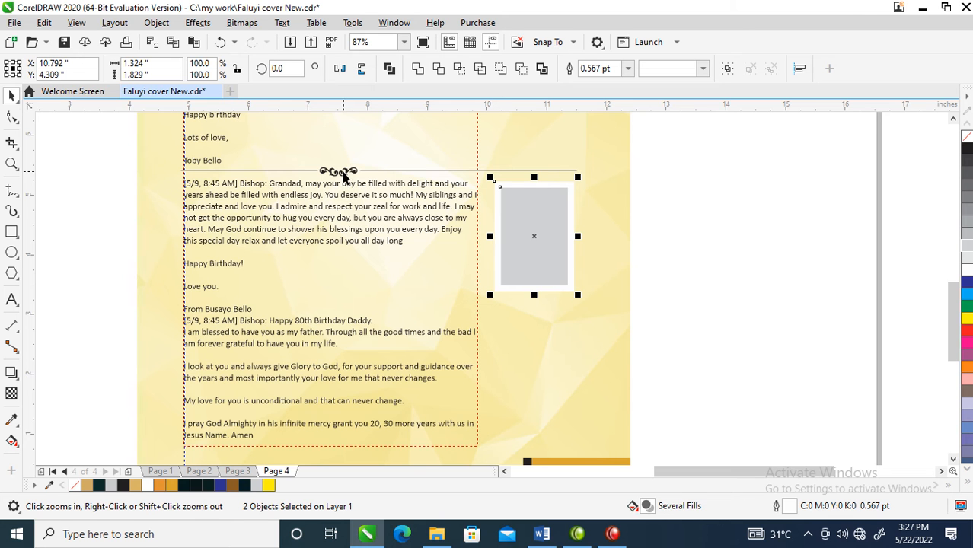
pyautogui.click(343, 172)
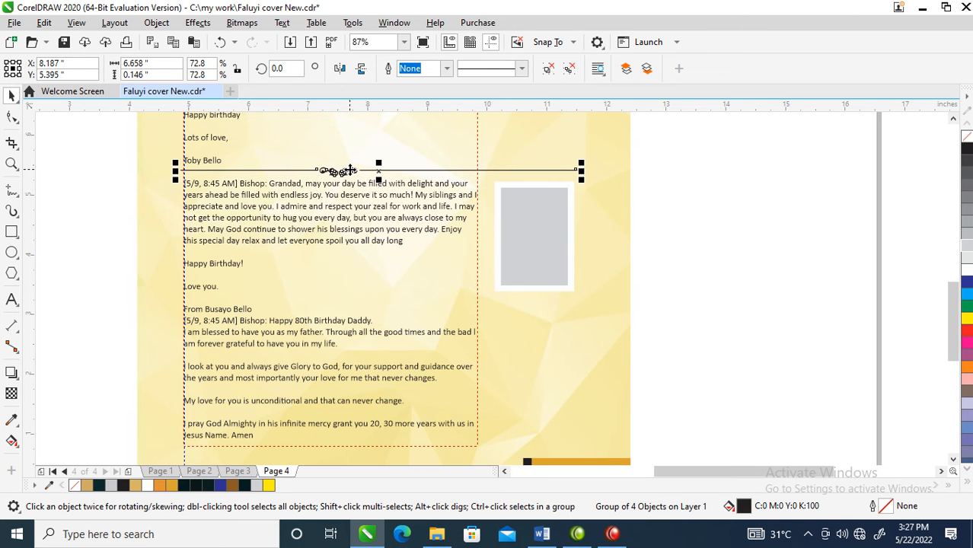
pyautogui.moveTo(349, 170); pyautogui.dragTo(349, 326)
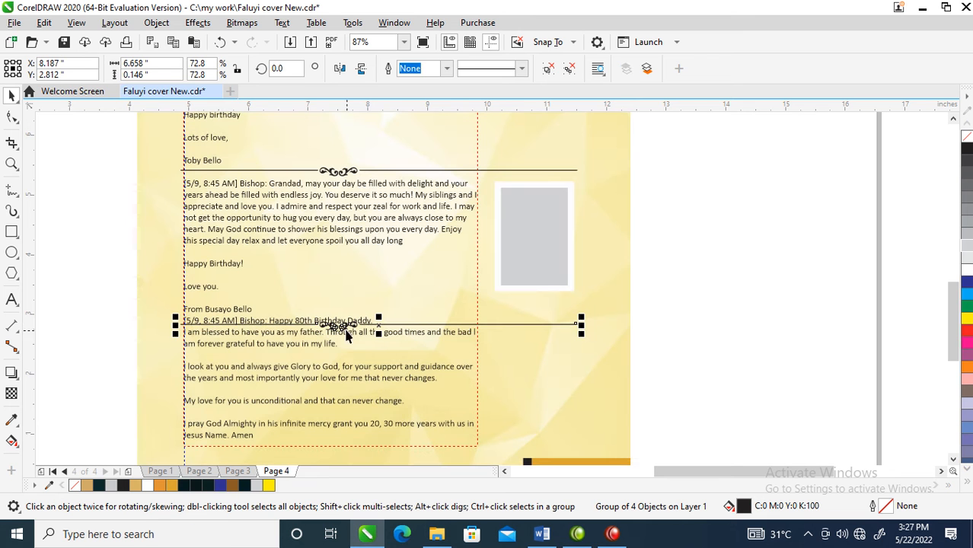
# - Insert two empty lines between the third tribute's sign-off and the fourth tribute
pyautogui.doubleClick(255, 310)
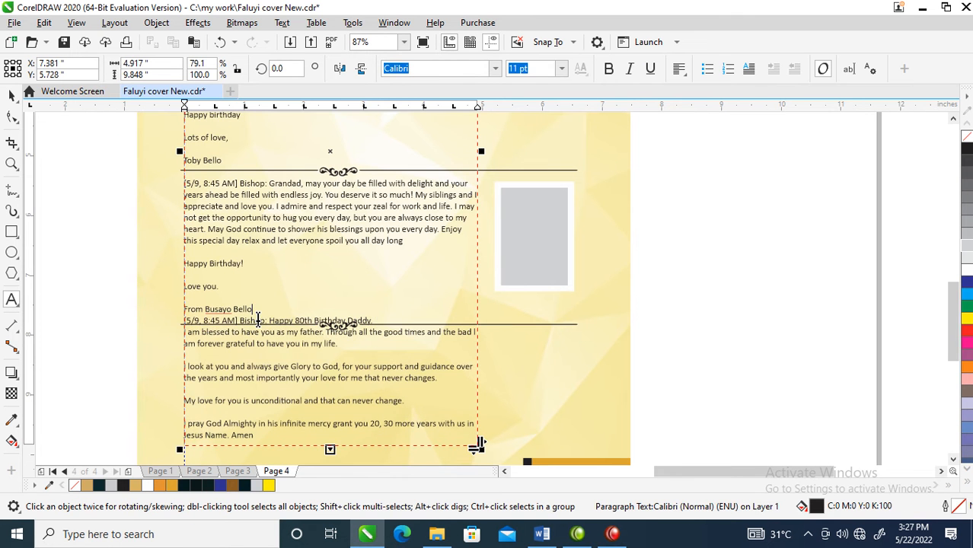
pyautogui.press('Return')
pyautogui.press('Return')
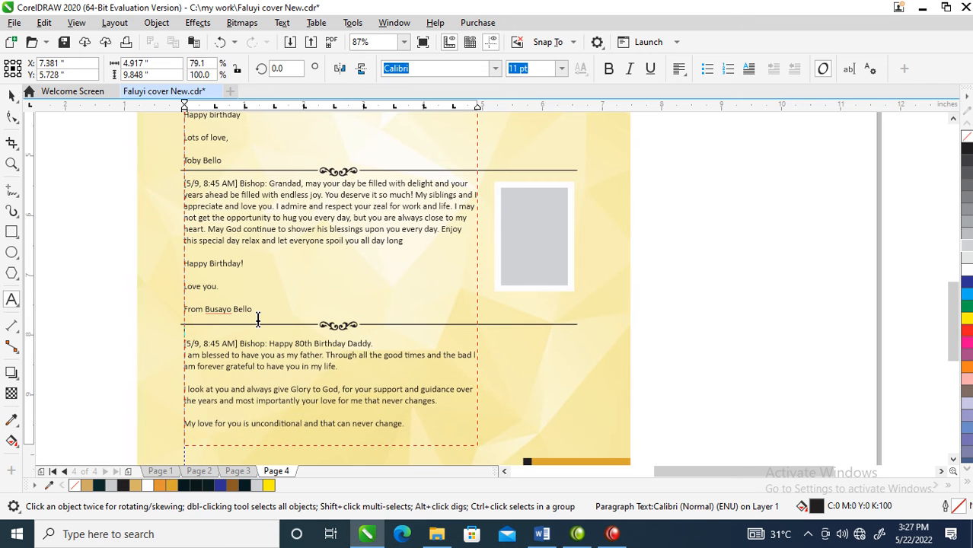
pyautogui.hotkey('ctrl', 'space')
# - Copy all the objects on page 4 and add a new page 5 after it
pyautogui.scroll(-2, 328, 338)
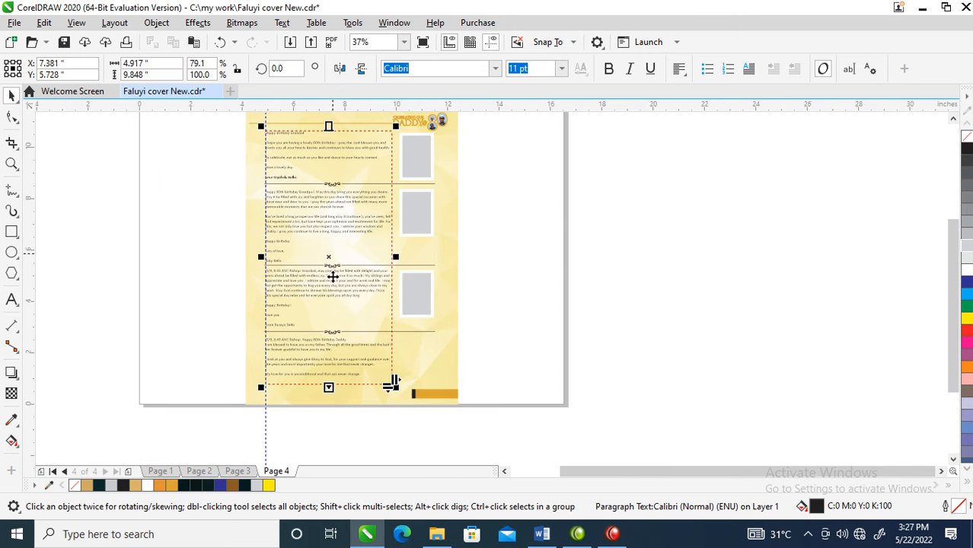
pyautogui.press('F2')
pyautogui.moveTo(213, 179); pyautogui.dragTo(536, 411)
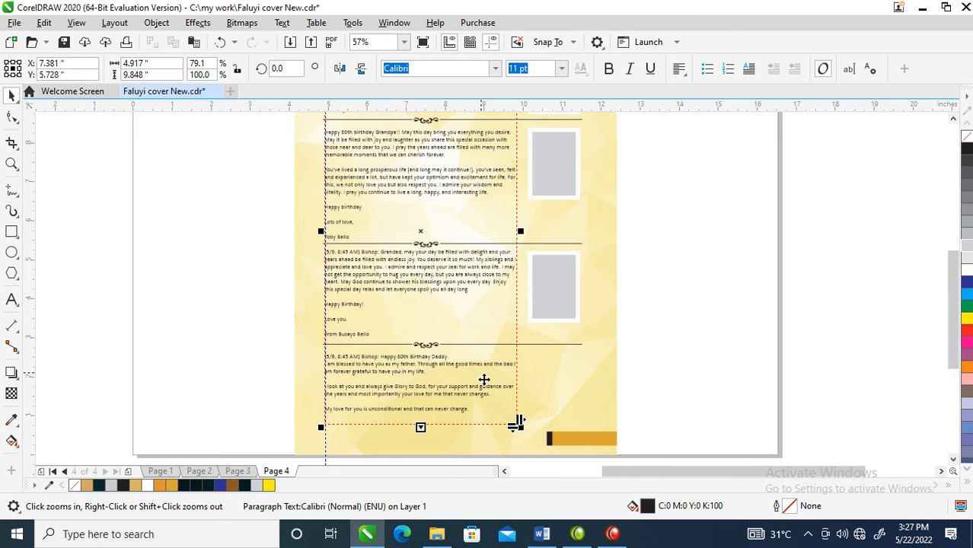
pyautogui.scroll(-1, 518, 406)
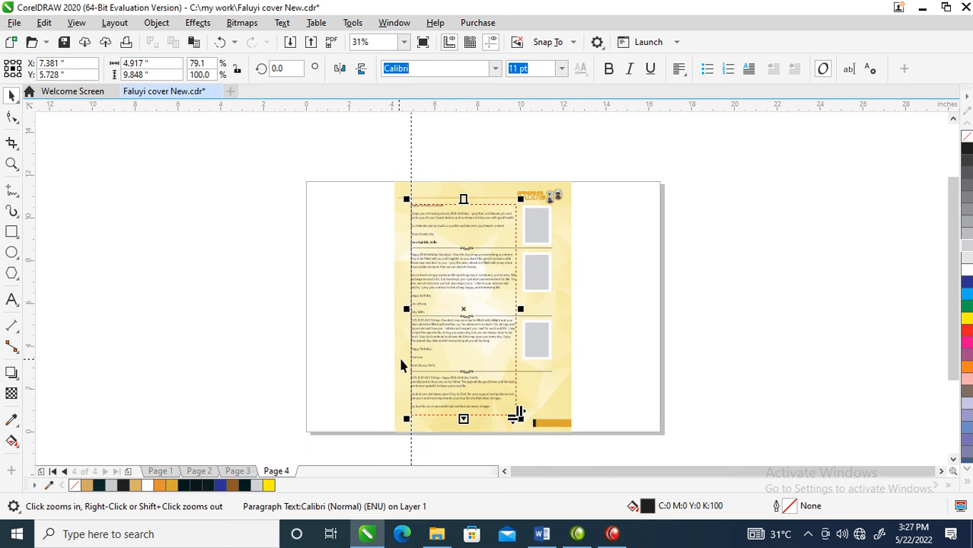
pyautogui.moveTo(358, 150); pyautogui.dragTo(643, 449)
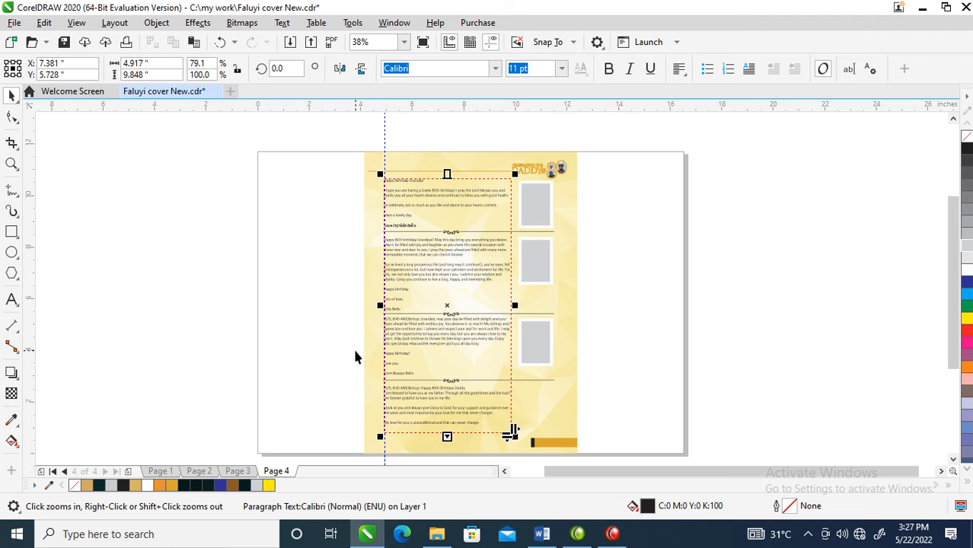
pyautogui.click(261, 324)
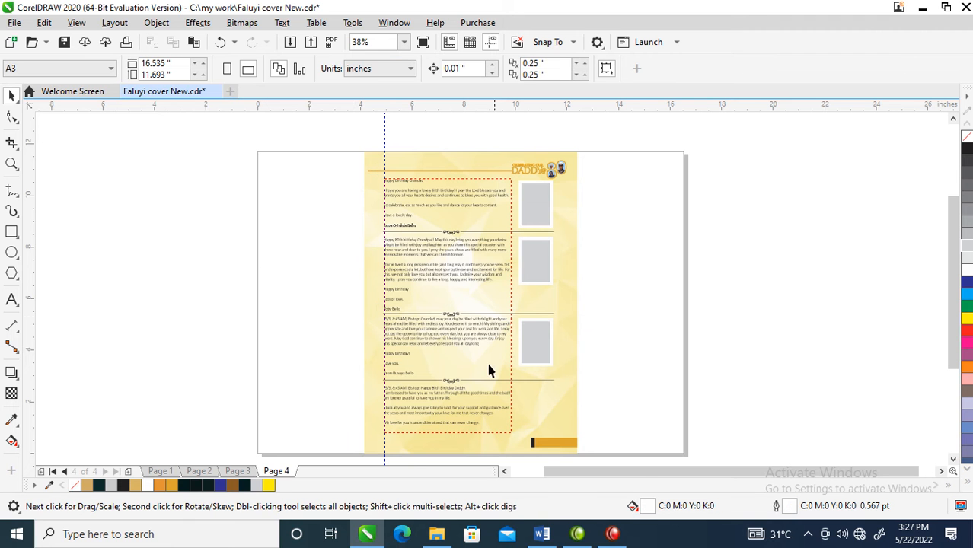
pyautogui.moveTo(312, 124); pyautogui.dragTo(573, 417)
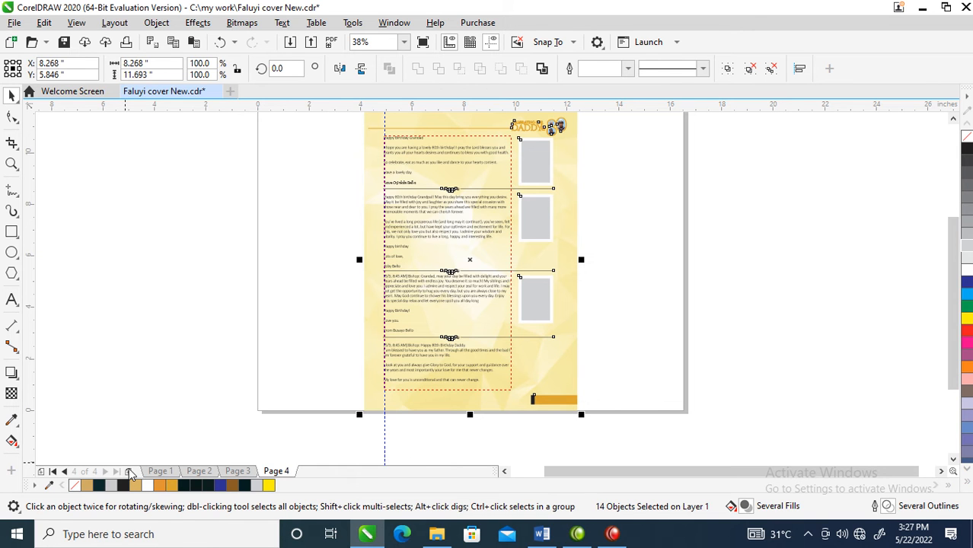
pyautogui.press('Delete')
pyautogui.click(128, 471)
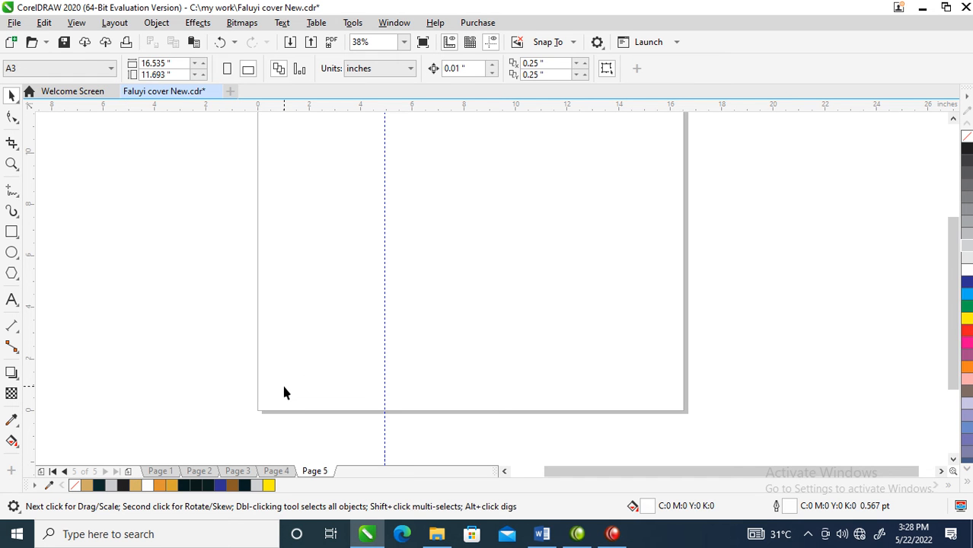
# - Set page 5's size to A4
pyautogui.scroll(-2, 278, 370)
pyautogui.press('z')
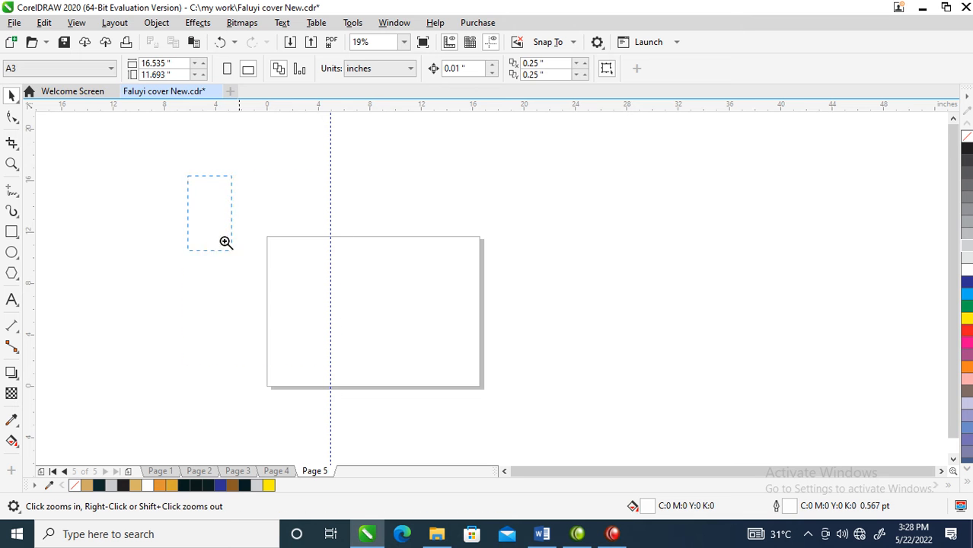
pyautogui.click(110, 68)
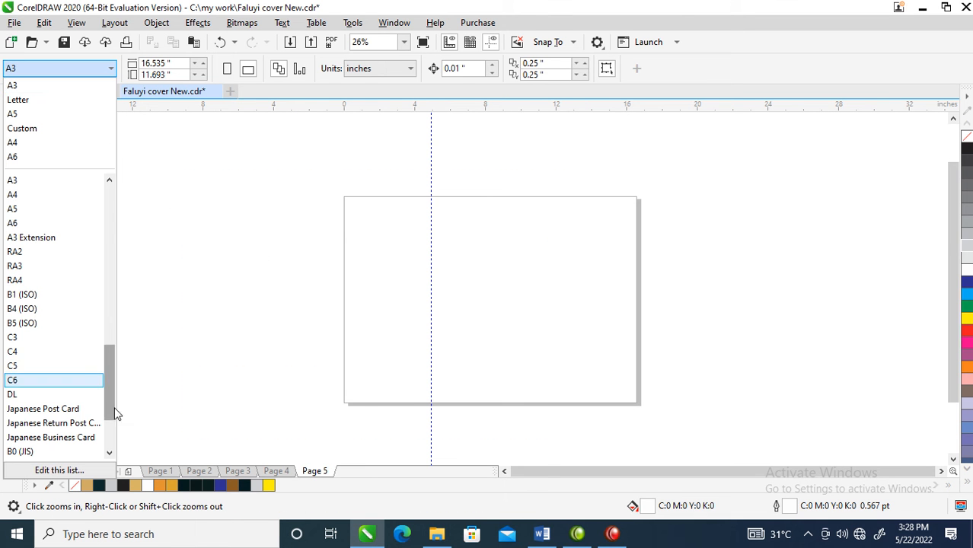
pyautogui.click(34, 143)
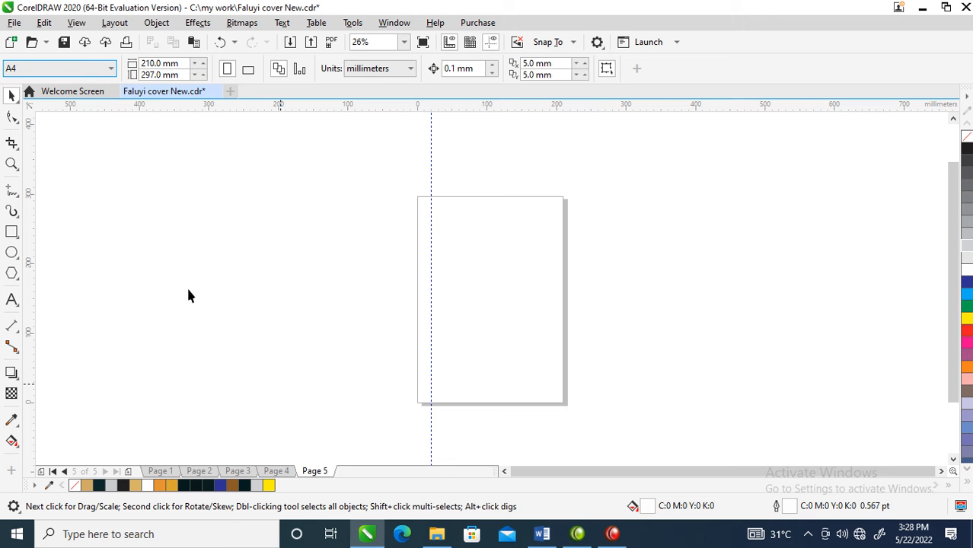
# - Paste the copied page 4 layout onto page 5
pyautogui.hotkey('ctrl', 'z')
pyautogui.hotkey('ctrl', 'v')
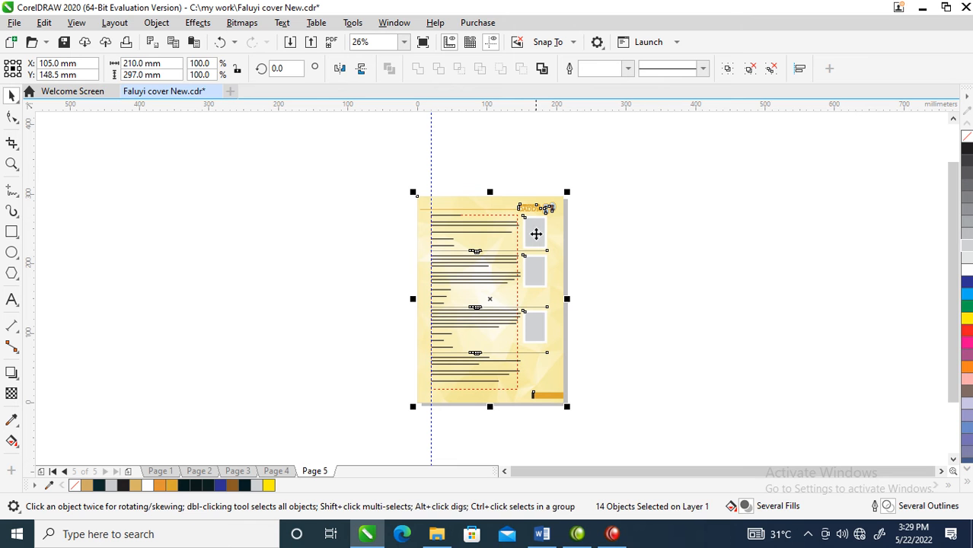
pyautogui.press('z')
pyautogui.moveTo(412, 169); pyautogui.dragTo(673, 449)
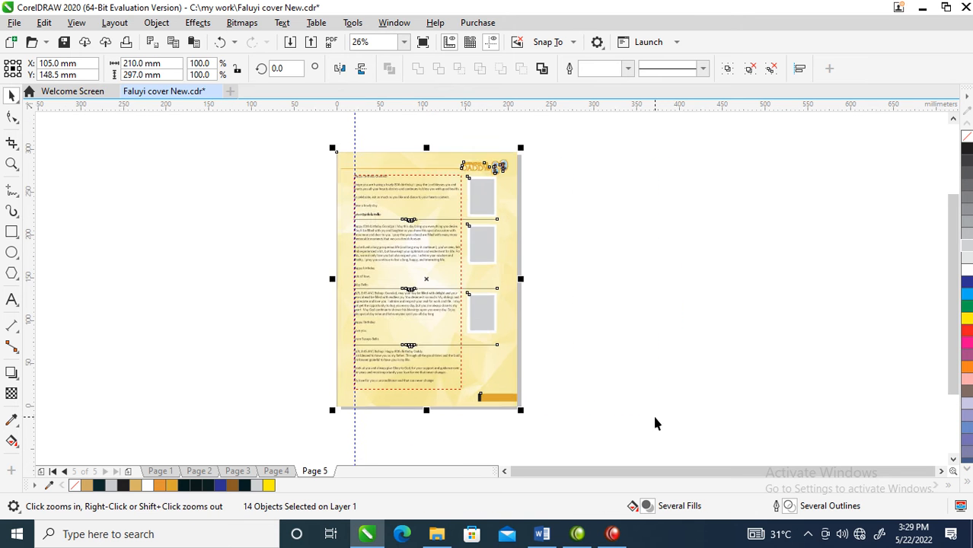
# - Delete the pasted dividers, photo placeholders and tribute text from page 5
pyautogui.moveTo(279, 195); pyautogui.dragTo(540, 365)
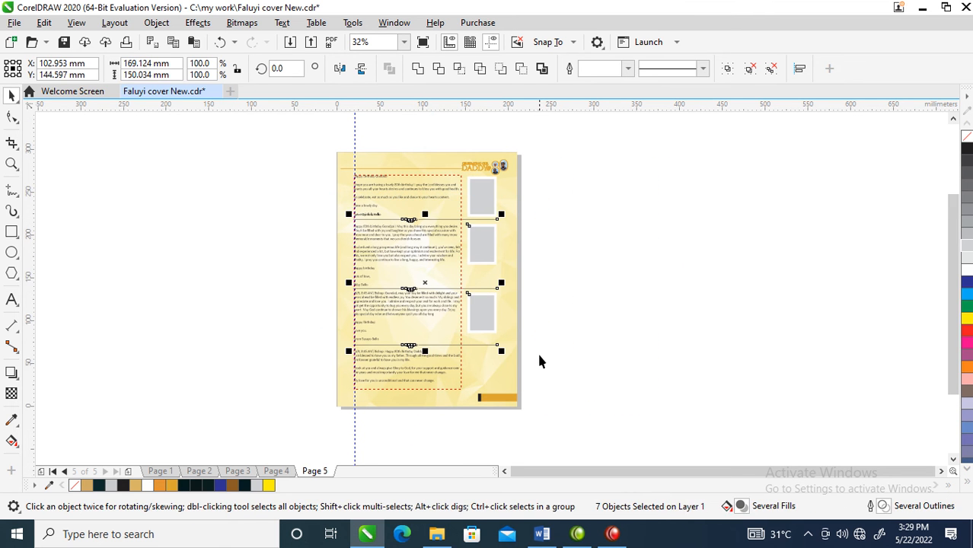
pyautogui.click(537, 343)
pyautogui.click(454, 243)
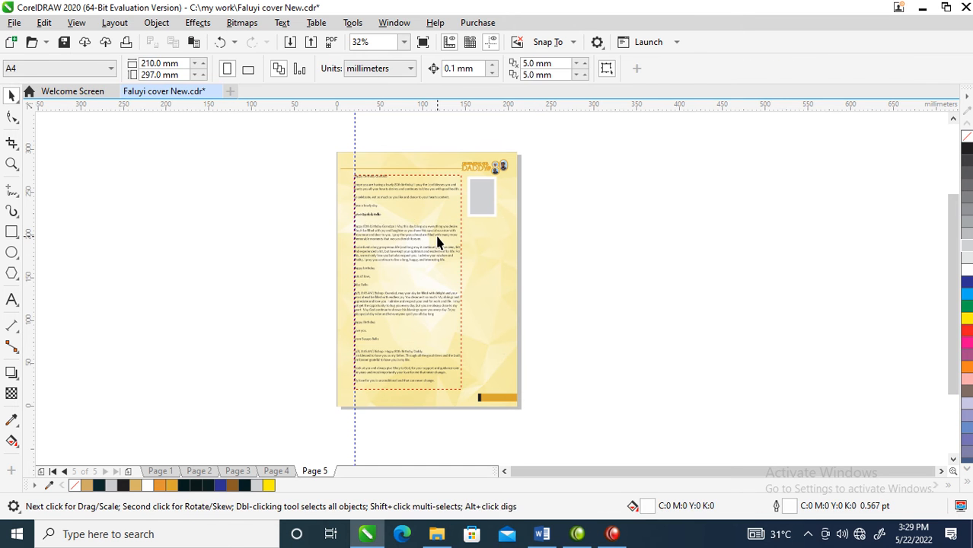
pyautogui.press('Delete')
pyautogui.click(478, 196)
pyautogui.press('Delete')
pyautogui.click(476, 202)
pyautogui.press('Delete')
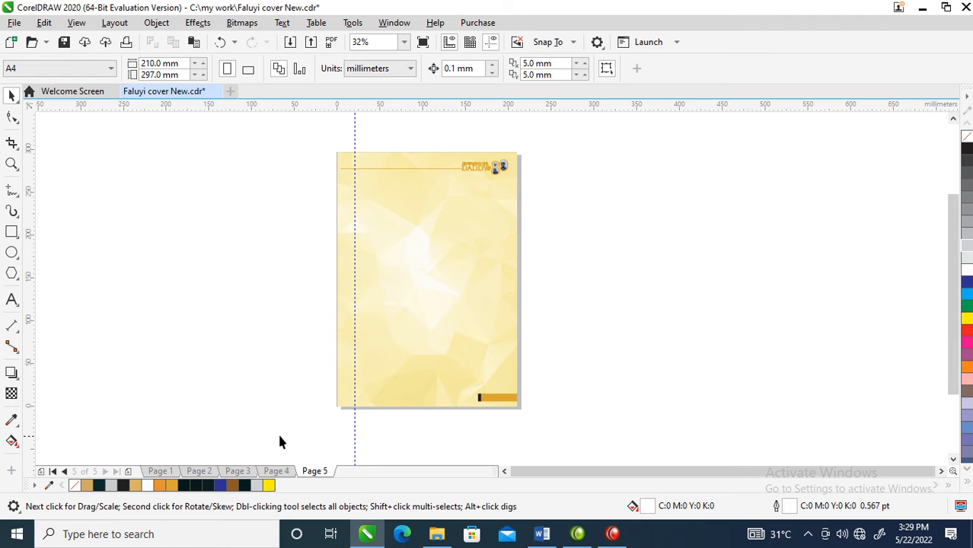
# - Delete the pasted background, header and footer artwork from page 5
pyautogui.moveTo(302, 138); pyautogui.dragTo(427, 288)
pyautogui.moveTo(539, 421); pyautogui.dragTo(542, 414)
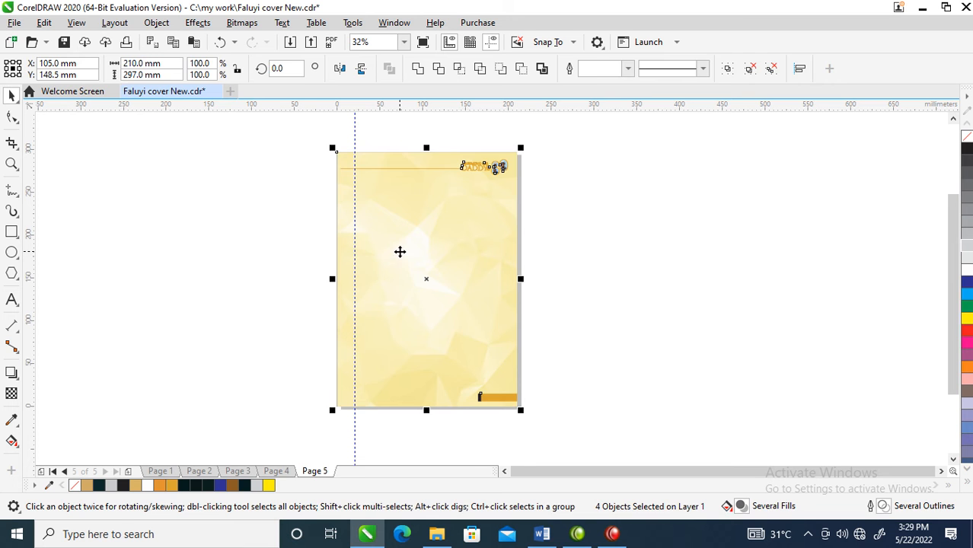
pyautogui.press('Delete')
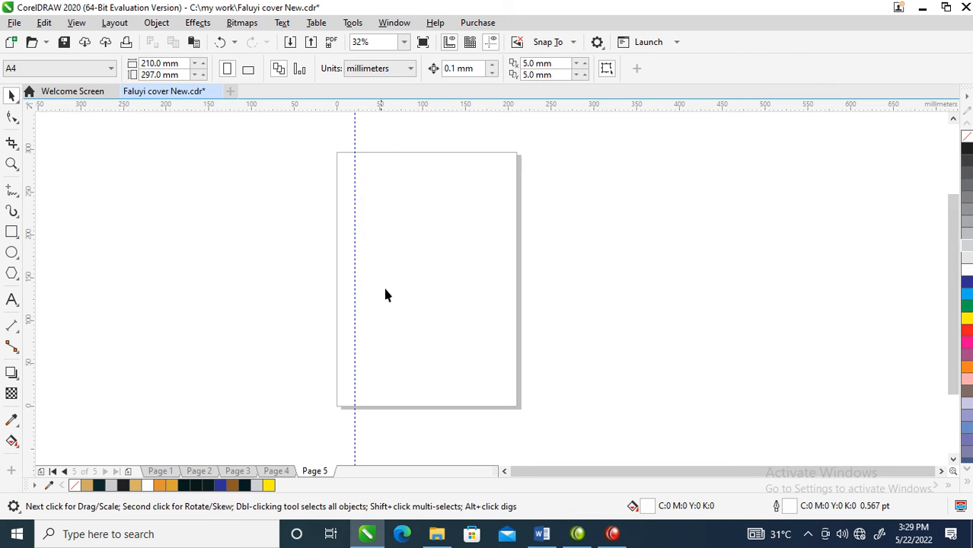
# - Copy all of the Tributes layout from page 3 and paste it onto page 5
pyautogui.click(238, 471)
pyautogui.moveTo(268, 136); pyautogui.dragTo(583, 428)
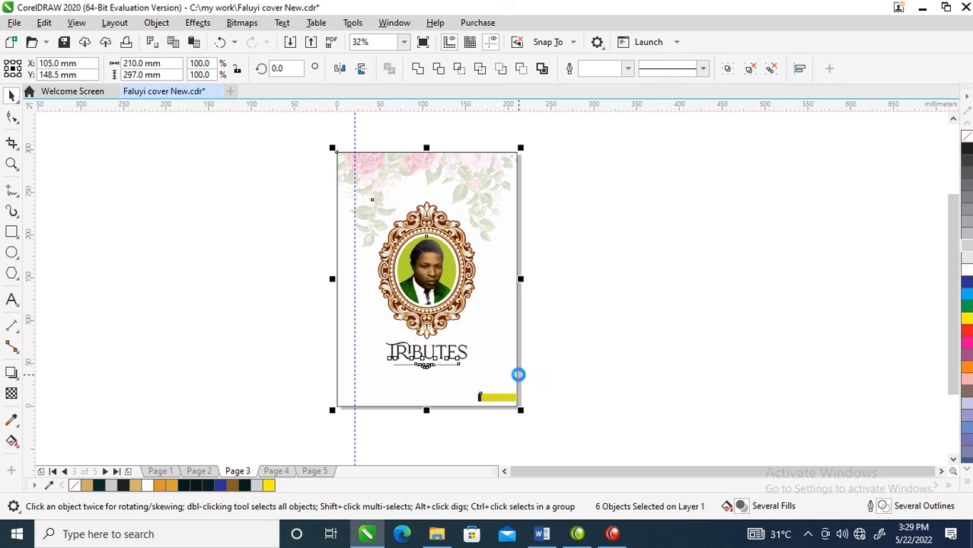
pyautogui.click(326, 472)
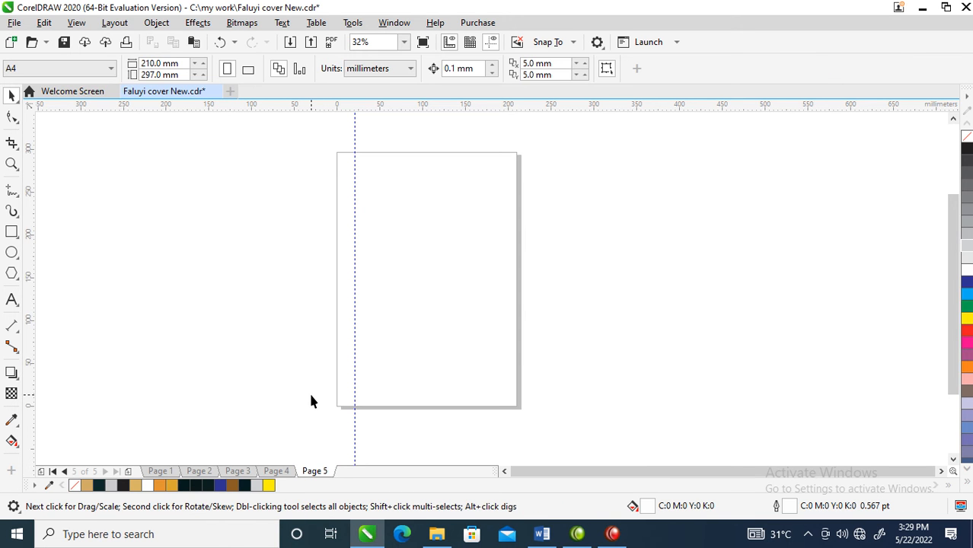
pyautogui.hotkey('ctrl', 'v')
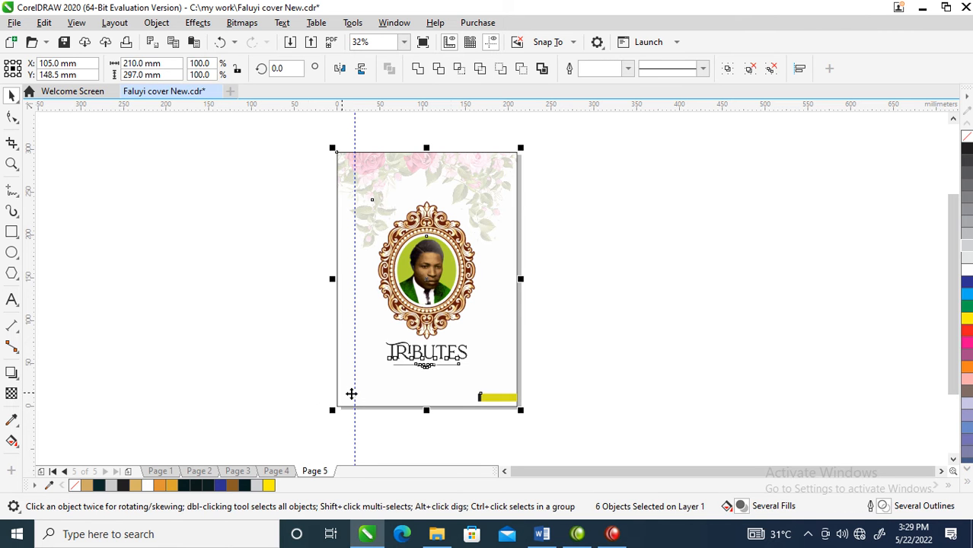
pyautogui.click(665, 226)
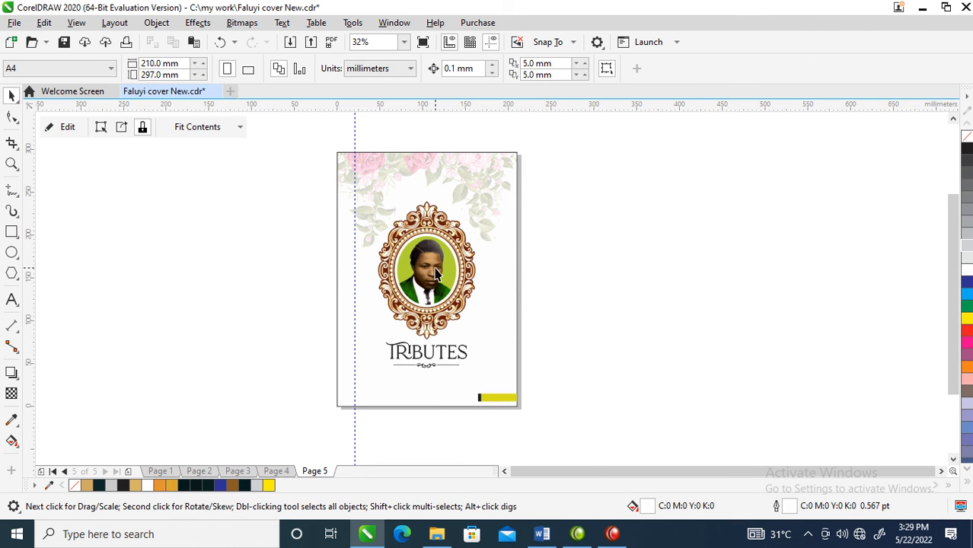
# - Extract the portrait from page 5's oval frame and delete it, leaving the ornate border in place
pyautogui.rightClick(438, 274)
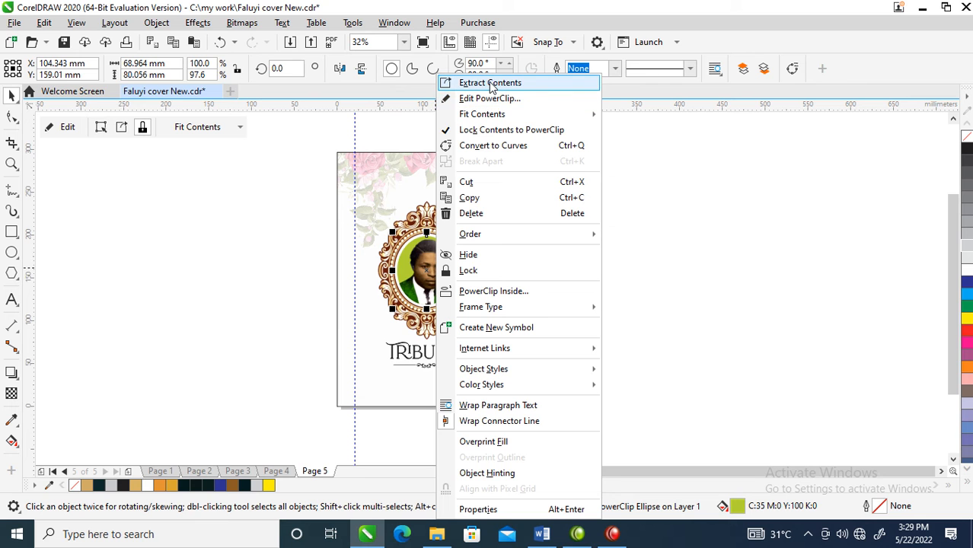
pyautogui.click(411, 272)
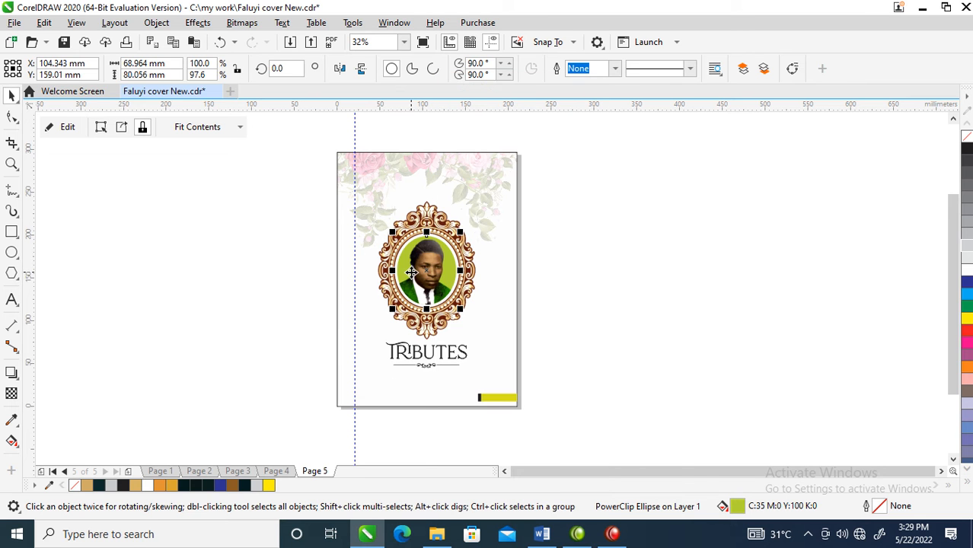
pyautogui.rightClick(428, 268)
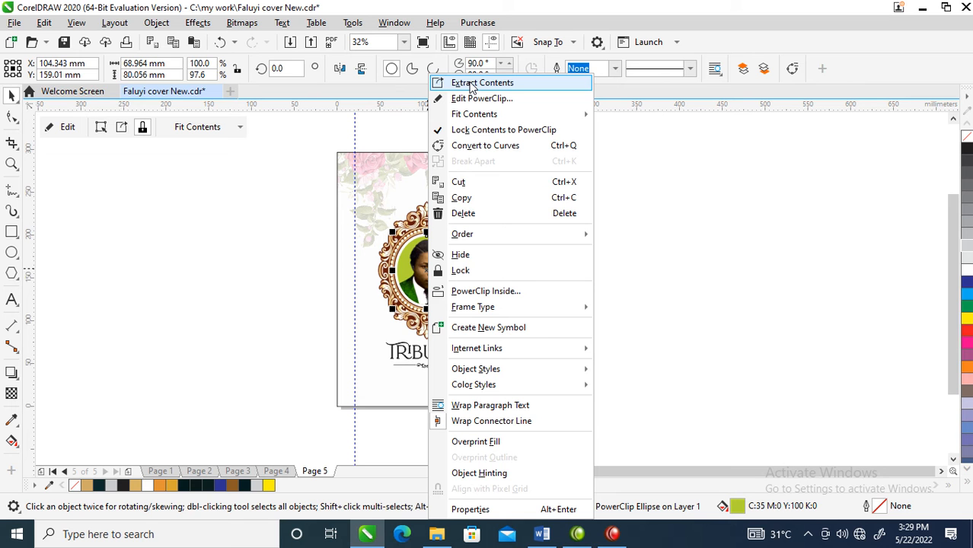
pyautogui.click(472, 83)
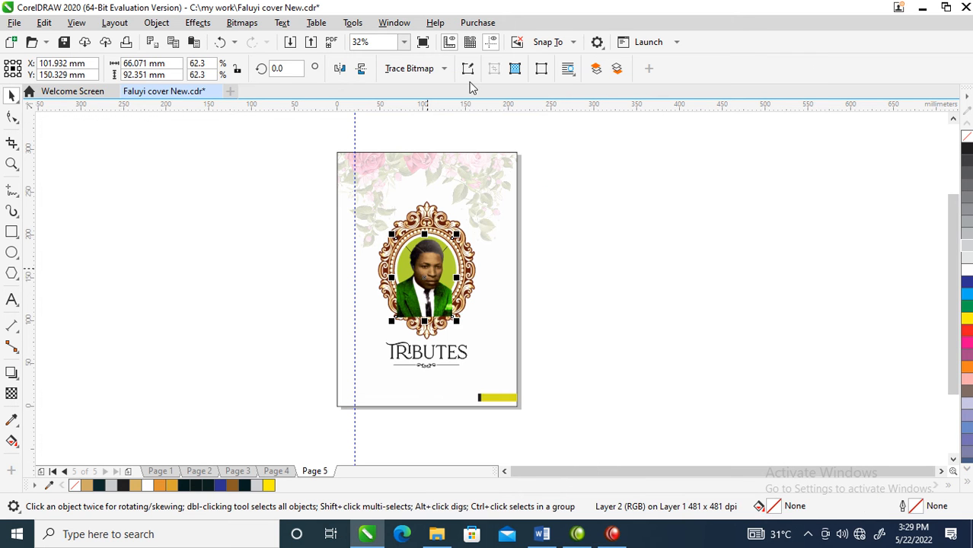
pyautogui.press('Delete')
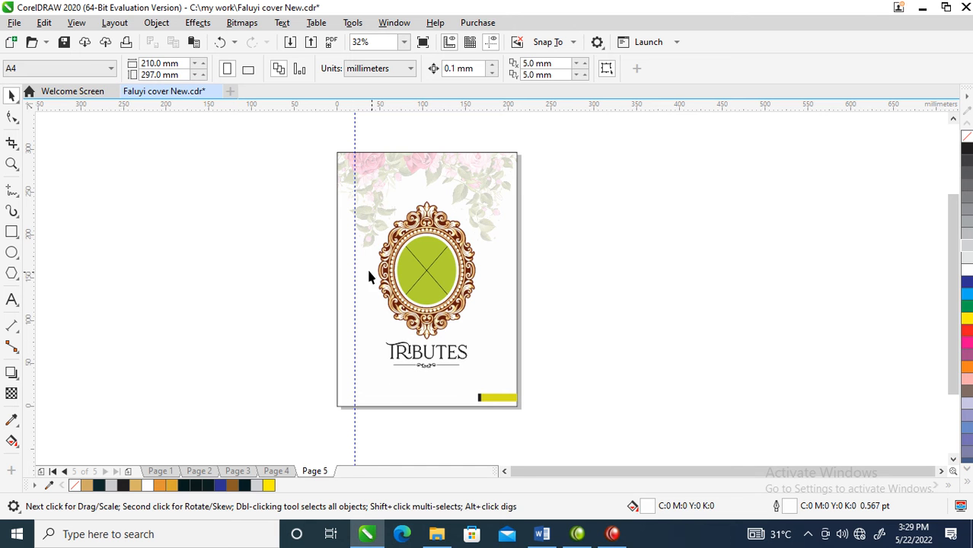
# - Replace page 5's Tributes title with "PHOTO SPLASH" and scale the text down to about 47.6 pt
pyautogui.press('z')
pyautogui.moveTo(309, 183); pyautogui.dragTo(495, 424)
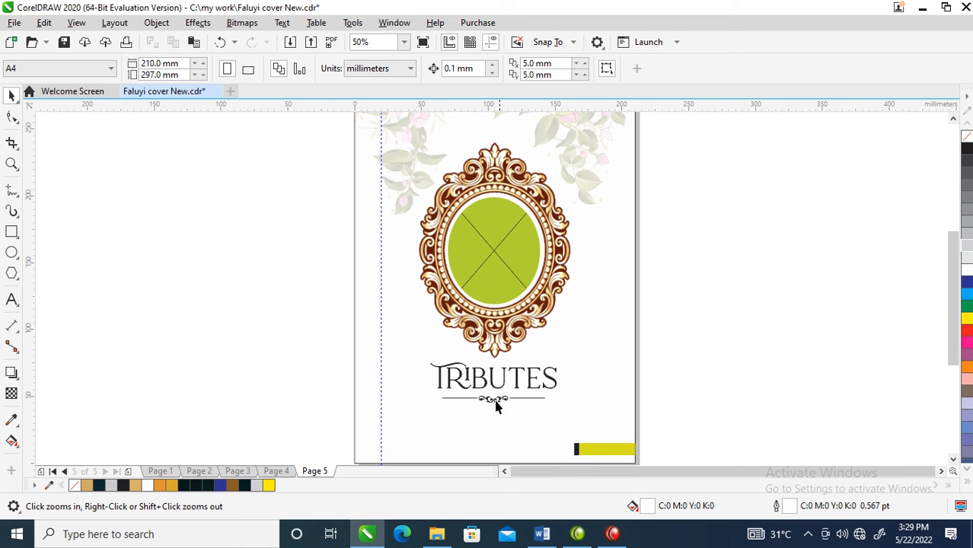
pyautogui.click(539, 384)
pyautogui.press('F8')
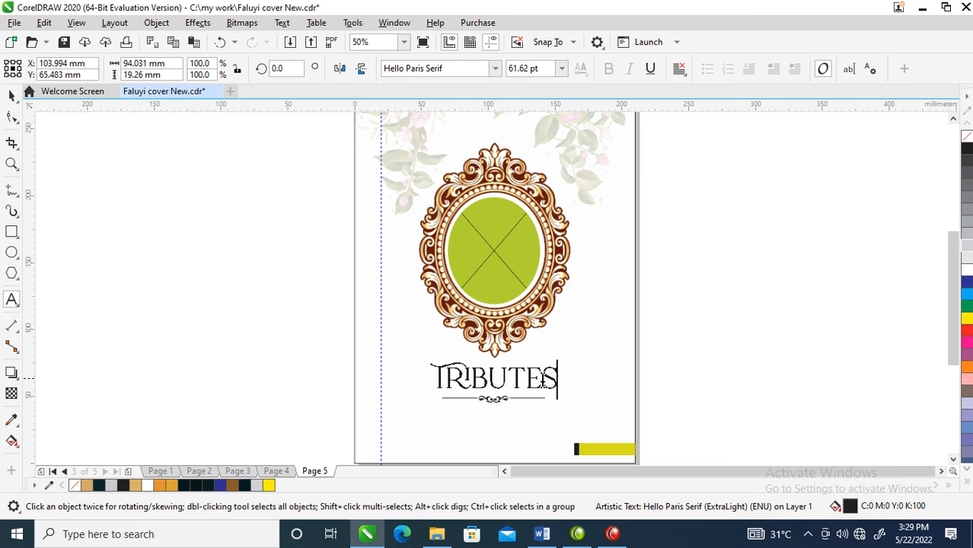
pyautogui.hotkey('ctrl', 'a')
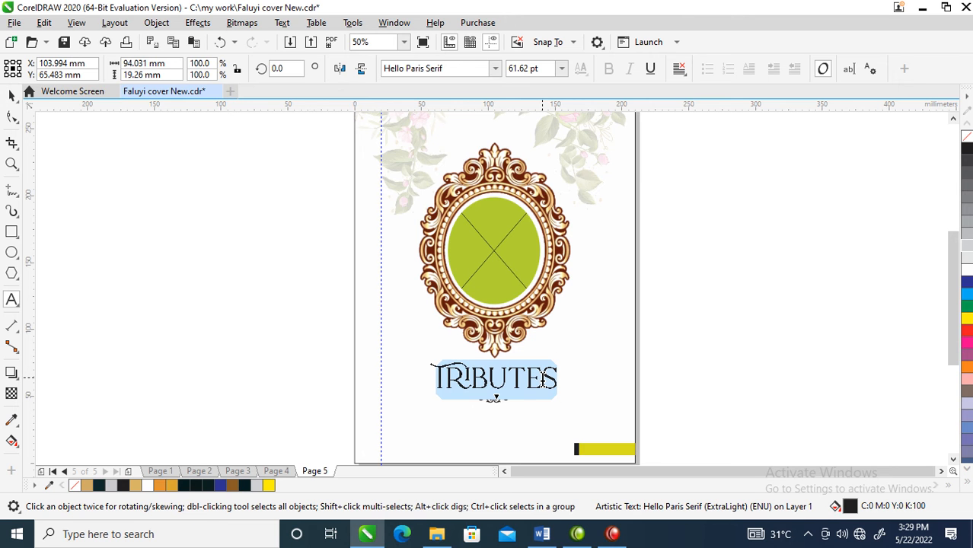
pyautogui.write('PHO')
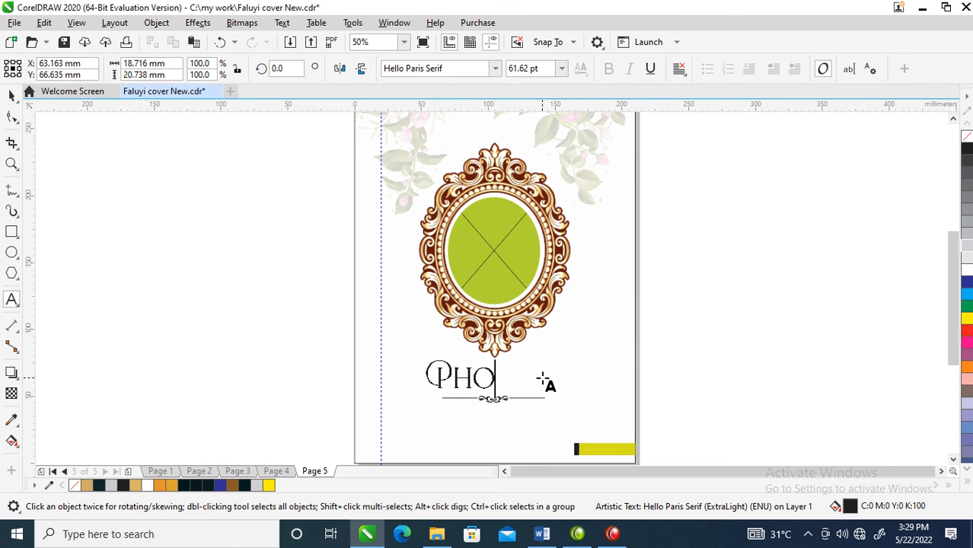
pyautogui.write('TO SPLASH')
pyautogui.hotkey('ctrl', 'space')
pyautogui.moveTo(648, 354); pyautogui.dragTo(598, 360)
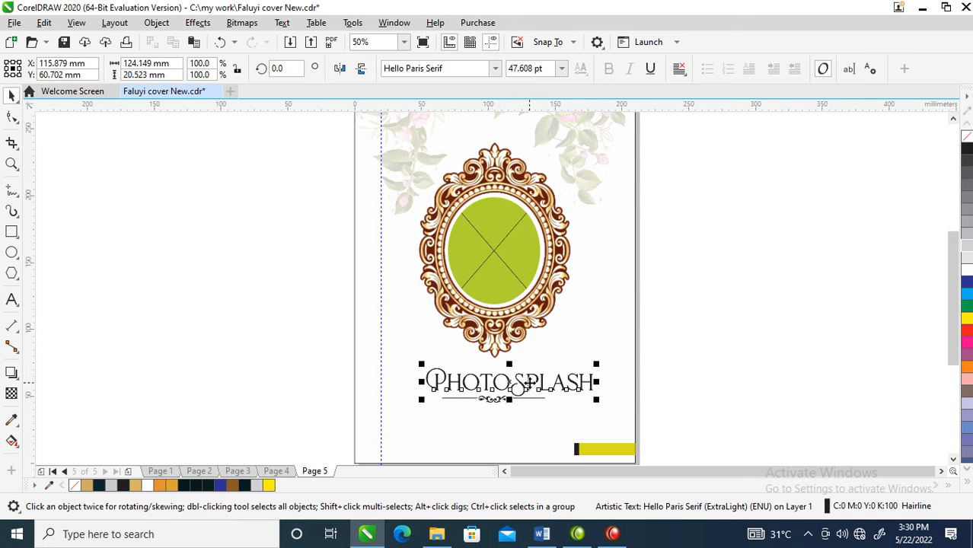
# - Center the Photo Splash title horizontally on the page's background artwork
pyautogui.keyDown('shift'); pyautogui.click(493, 406); pyautogui.keyUp('shift')
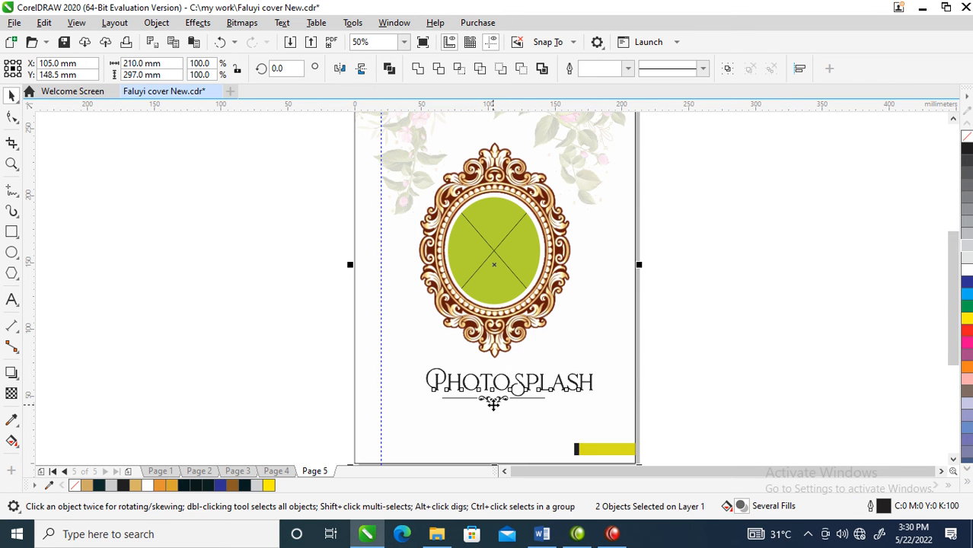
pyautogui.press('c')
pyautogui.click(684, 308)
pyautogui.scroll(-1, 553, 295)
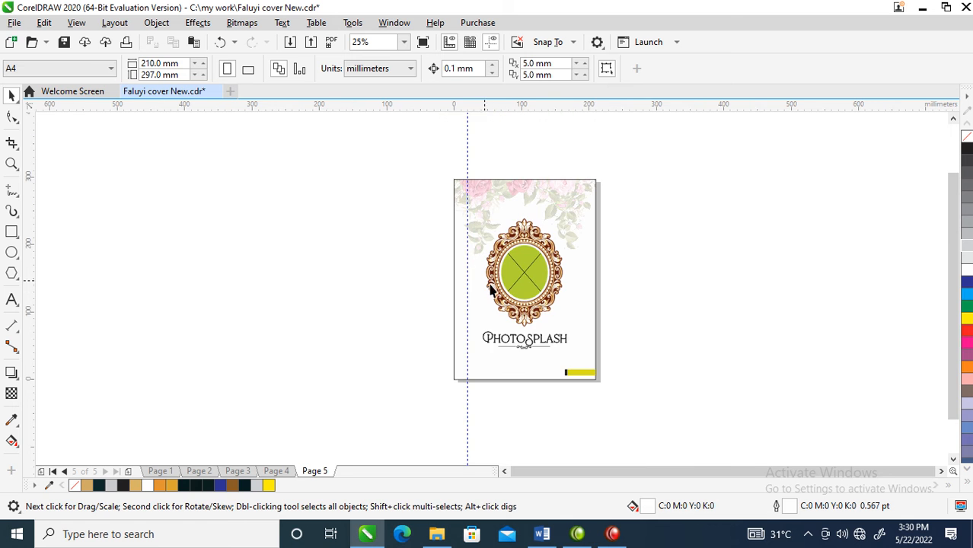
pyautogui.press('F2')
pyautogui.moveTo(362, 152); pyautogui.dragTo(622, 391)
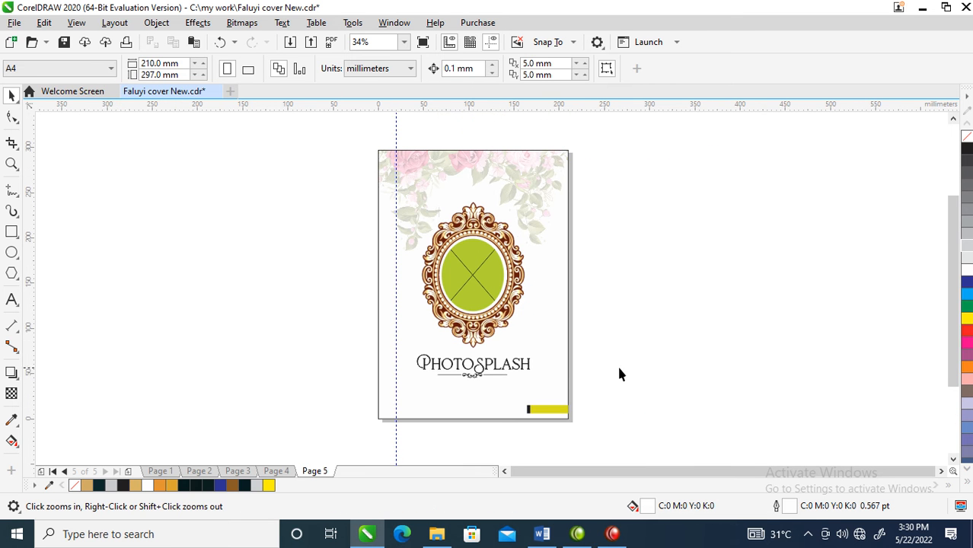
pyautogui.moveTo(327, 152); pyautogui.dragTo(666, 361)
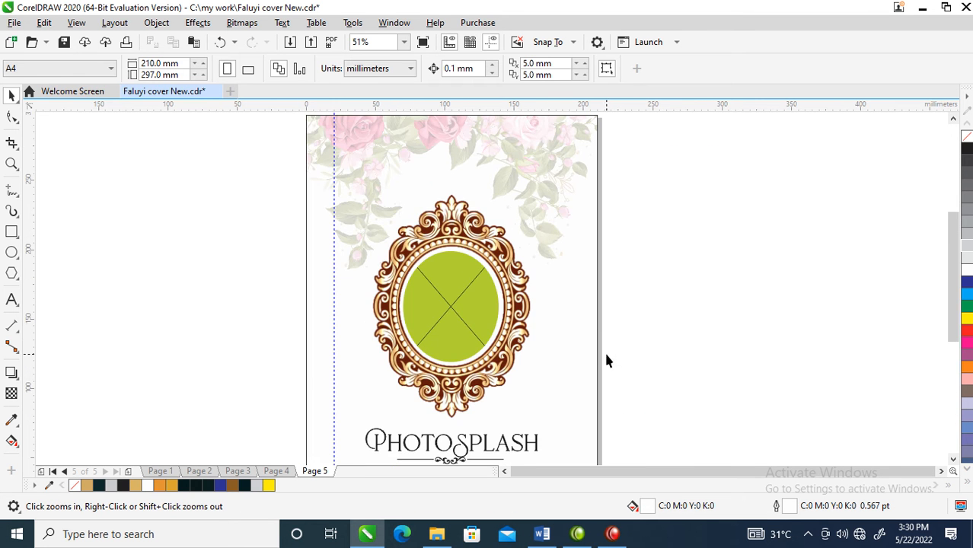
# - Copy the photo of the man in the white hat from page 2 and paste it onto page 5
pyautogui.click(198, 471)
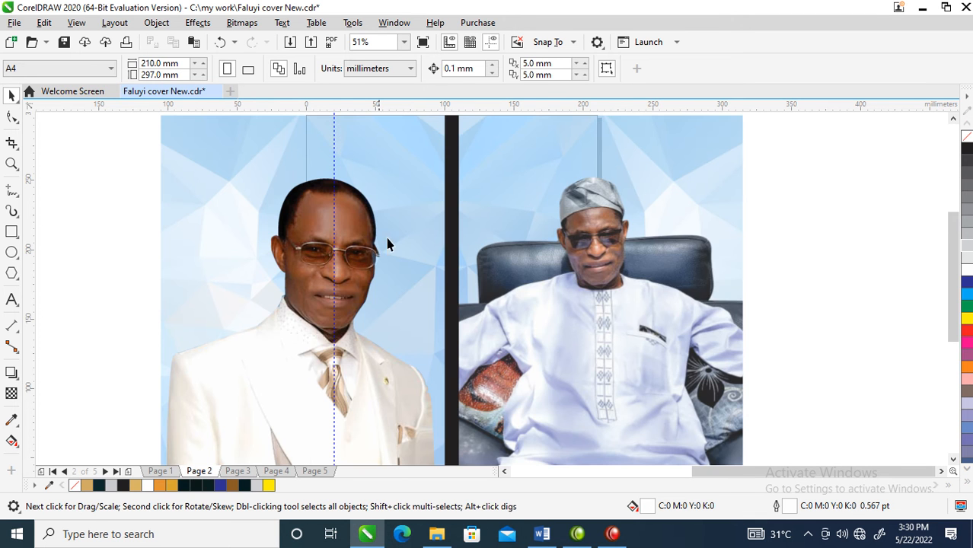
pyautogui.scroll(-2, 632, 319)
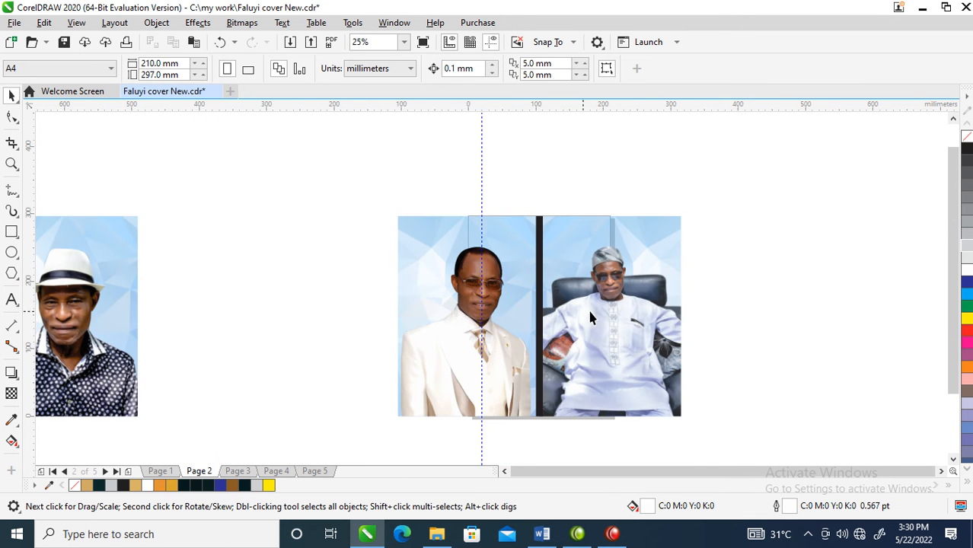
pyautogui.click(443, 329)
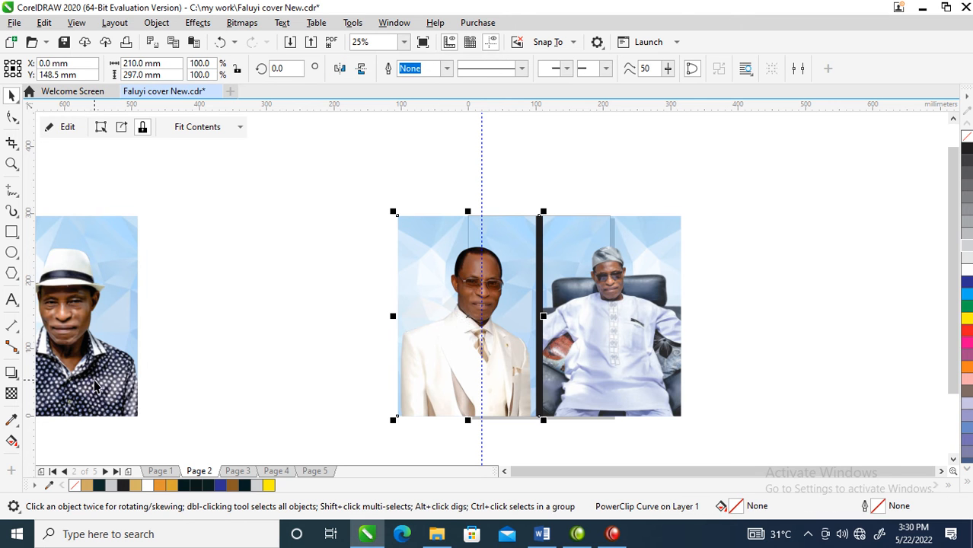
pyautogui.click(93, 345)
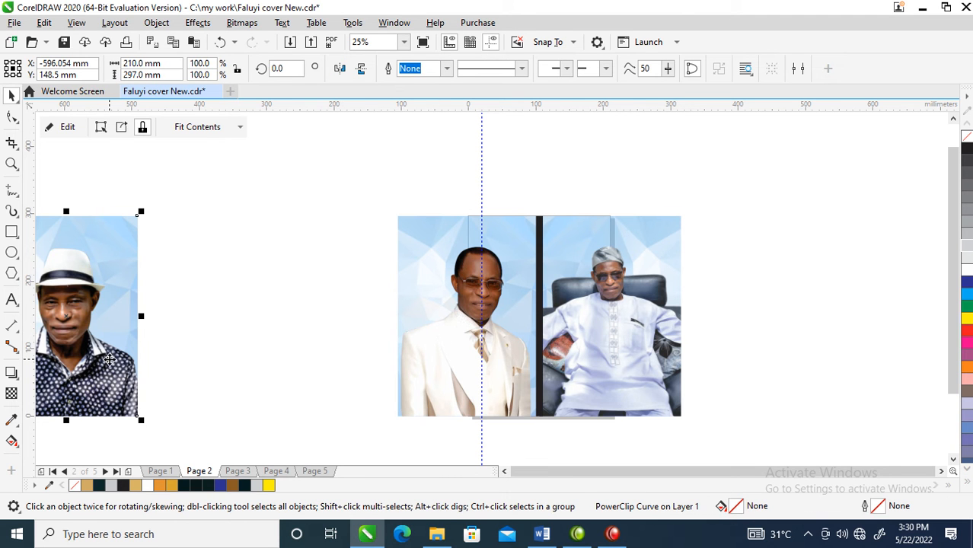
pyautogui.click(320, 470)
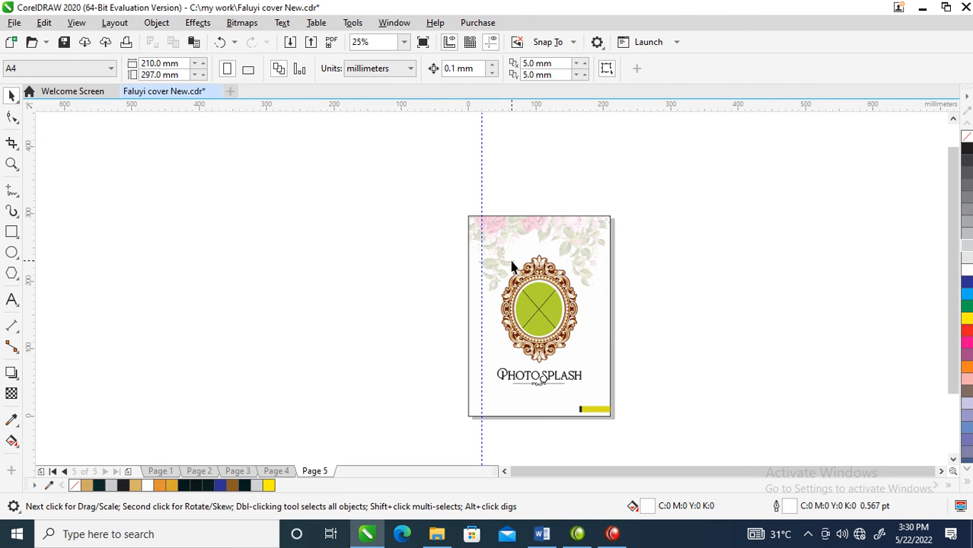
pyautogui.hotkey('ctrl', 'v')
# - Extract the pasted hat photo and its blue background from their PowerClip frame beside page 5
pyautogui.click(301, 307)
pyautogui.rightClick(289, 290)
pyautogui.click(235, 280)
pyautogui.rightClick(208, 278)
pyautogui.click(259, 80)
pyautogui.click(372, 271)
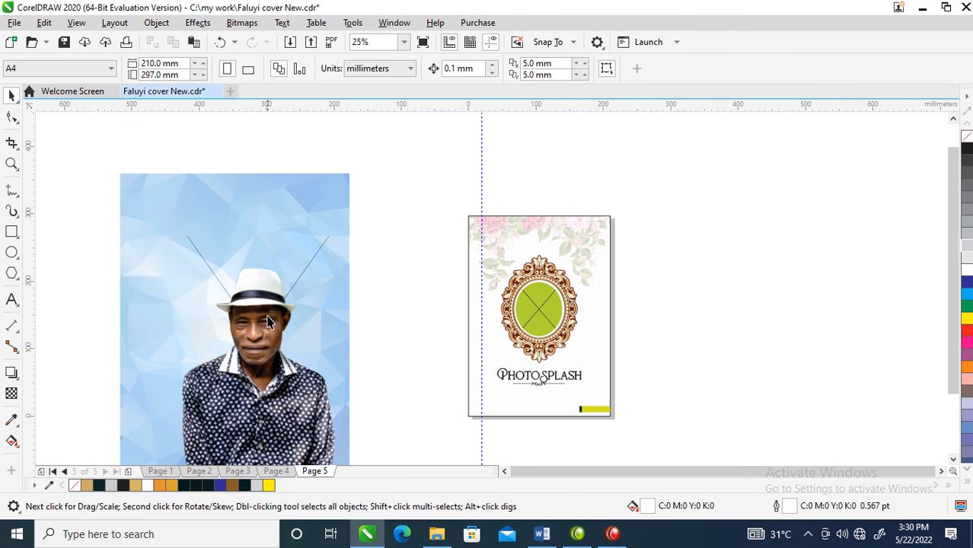
# - Try placing the hat portrait in page 5's oval frame and resizing it, and undo the attempt
pyautogui.moveTo(289, 301); pyautogui.dragTo(540, 300)
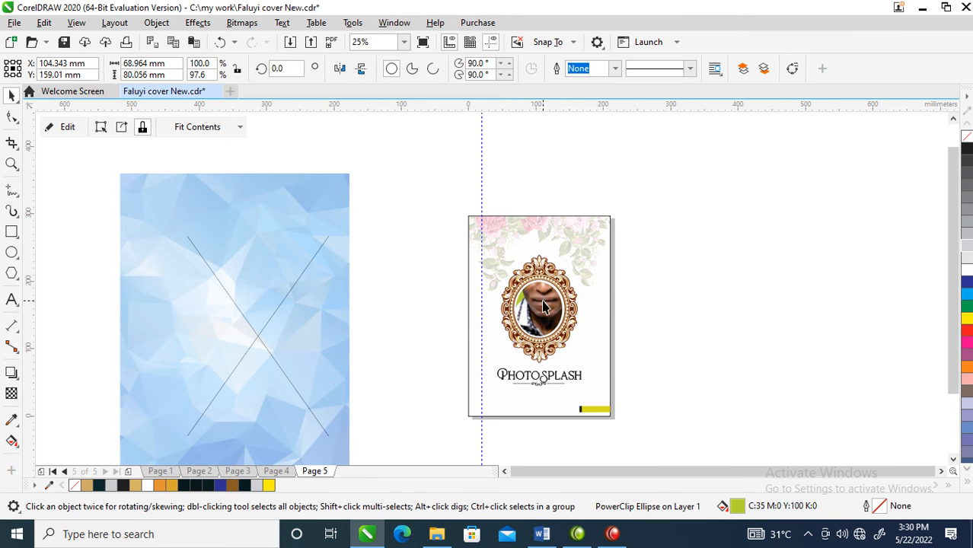
pyautogui.click(578, 266)
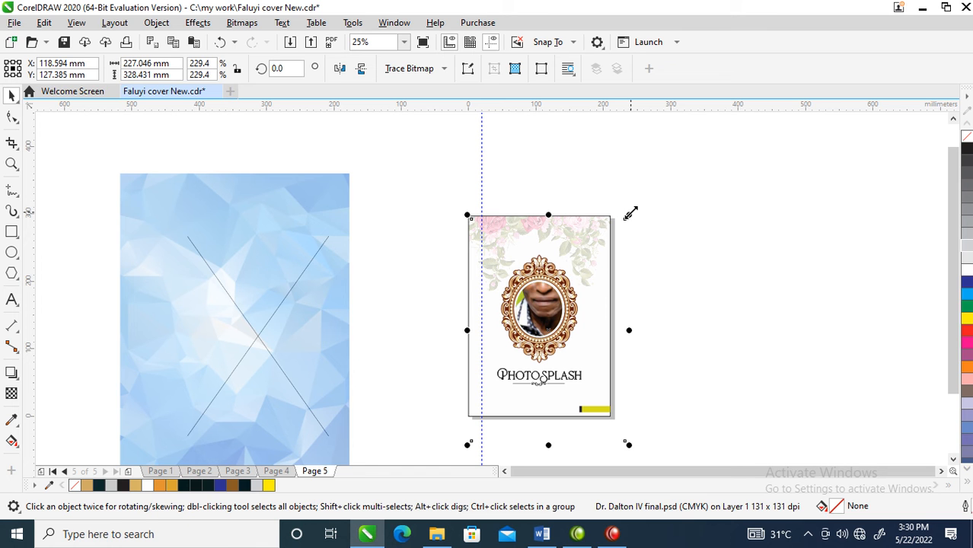
pyautogui.moveTo(631, 213); pyautogui.dragTo(549, 361)
pyautogui.moveTo(508, 402); pyautogui.dragTo(539, 316)
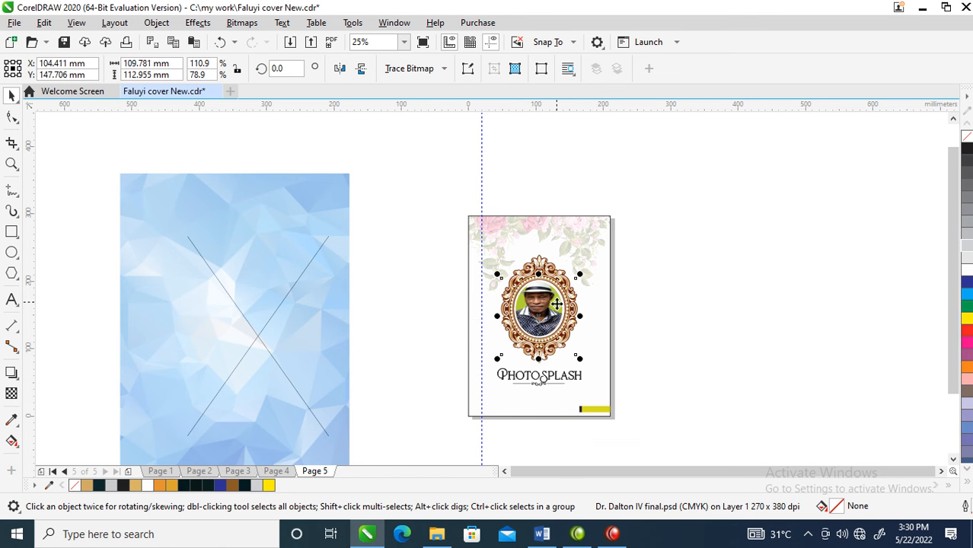
pyautogui.hotkey('ctrl', 'z')
pyautogui.hotkey('ctrl', 'z')
pyautogui.hotkey('ctrl', 'z')
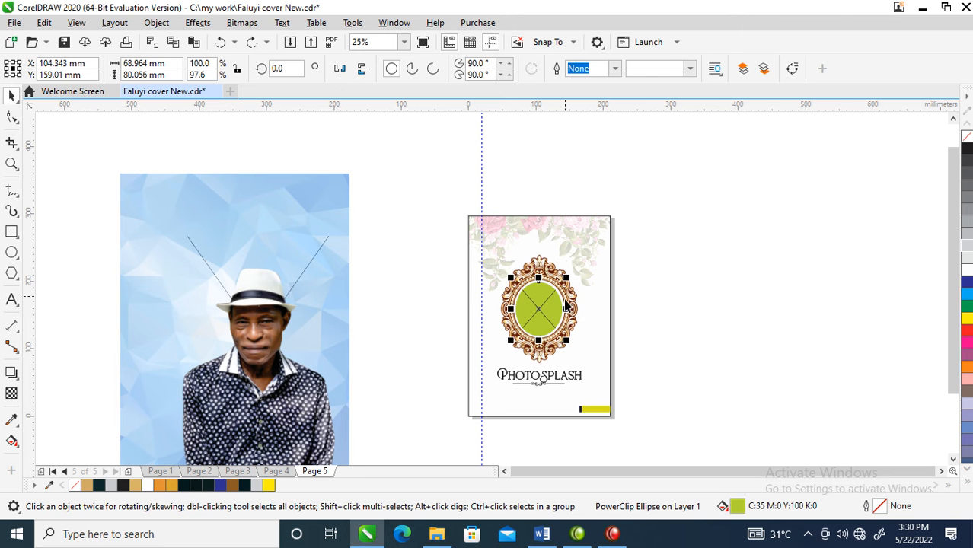
# - Place the hat portrait inside the oval frame, scaled to about 86 by 124 mm, with the face centered
pyautogui.moveTo(297, 367); pyautogui.dragTo(539, 309)
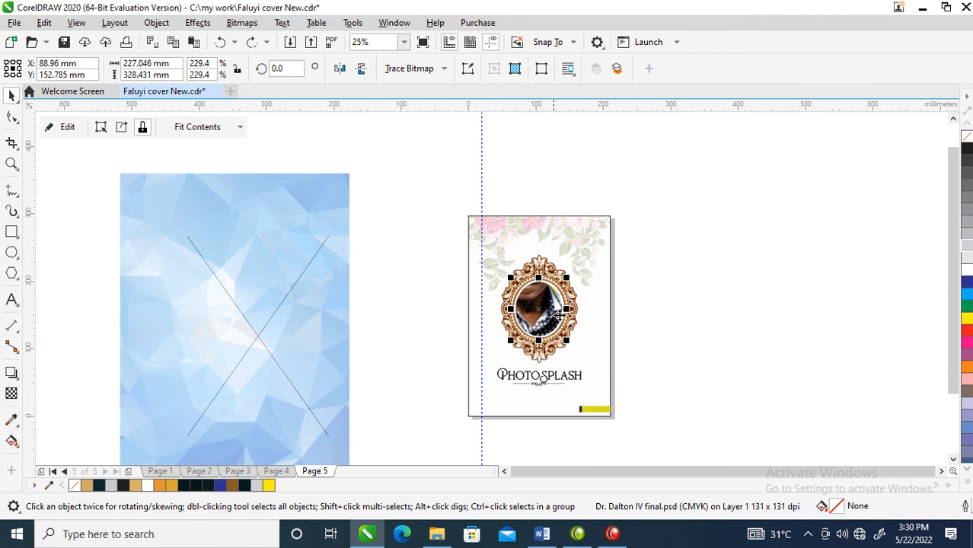
pyautogui.click(593, 248)
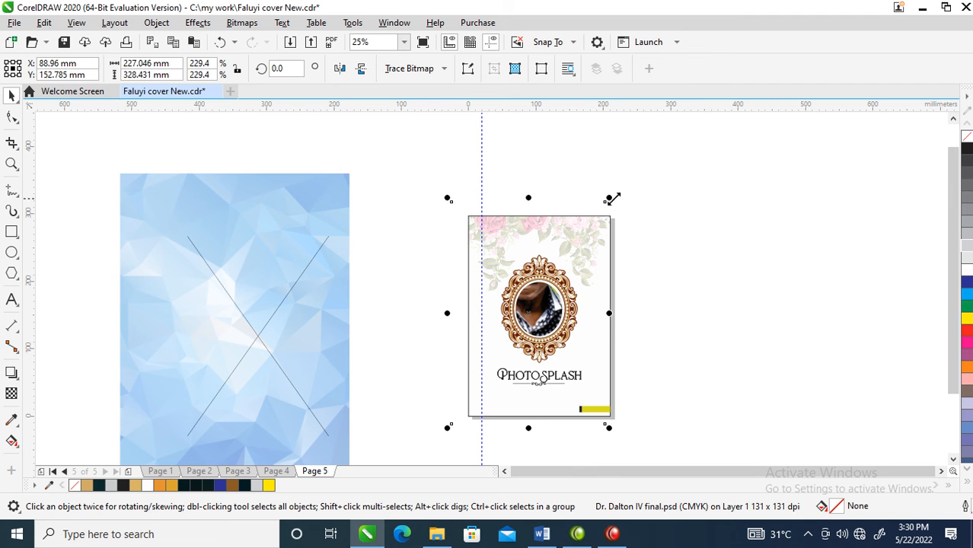
pyautogui.moveTo(610, 196); pyautogui.dragTo(598, 280)
pyautogui.moveTo(533, 315); pyautogui.dragTo(545, 314)
pyautogui.moveTo(568, 279); pyautogui.dragTo(575, 266)
pyautogui.moveTo(553, 306); pyautogui.dragTo(550, 314)
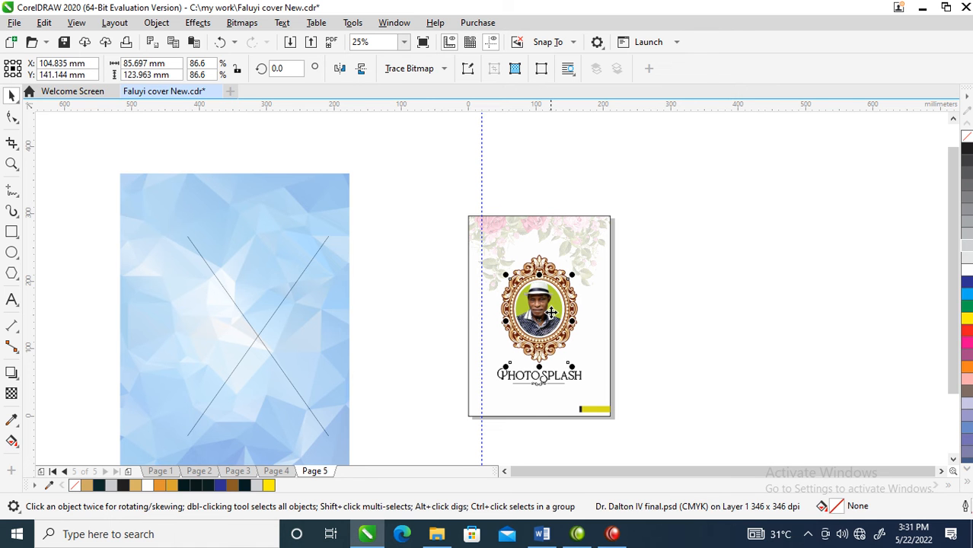
pyautogui.click(602, 310)
# - Fill the oval behind the portrait with white and tint it lavender by mixing in the palette's blue
pyautogui.click(554, 311)
pyautogui.click(967, 263)
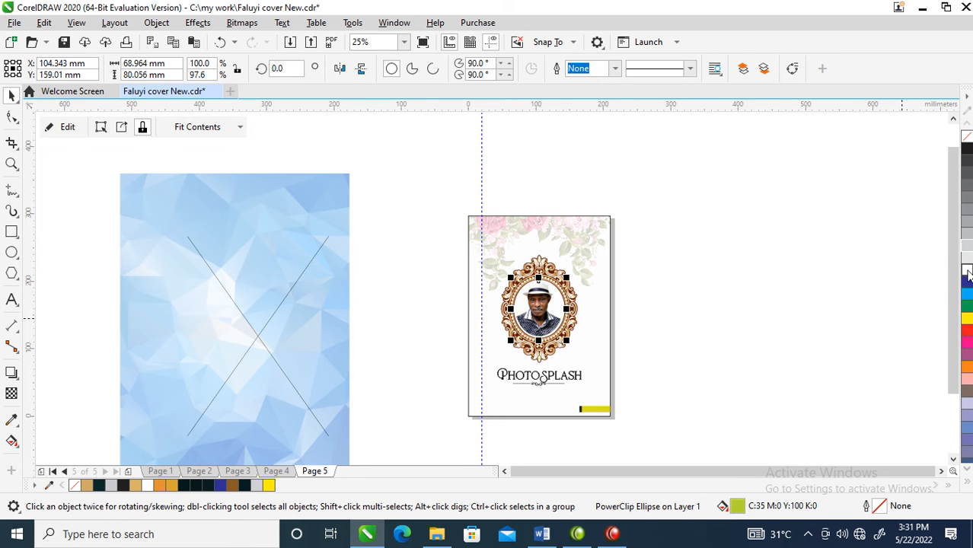
pyautogui.keyDown('ctrl'); pyautogui.click(967, 284); pyautogui.keyUp('ctrl')
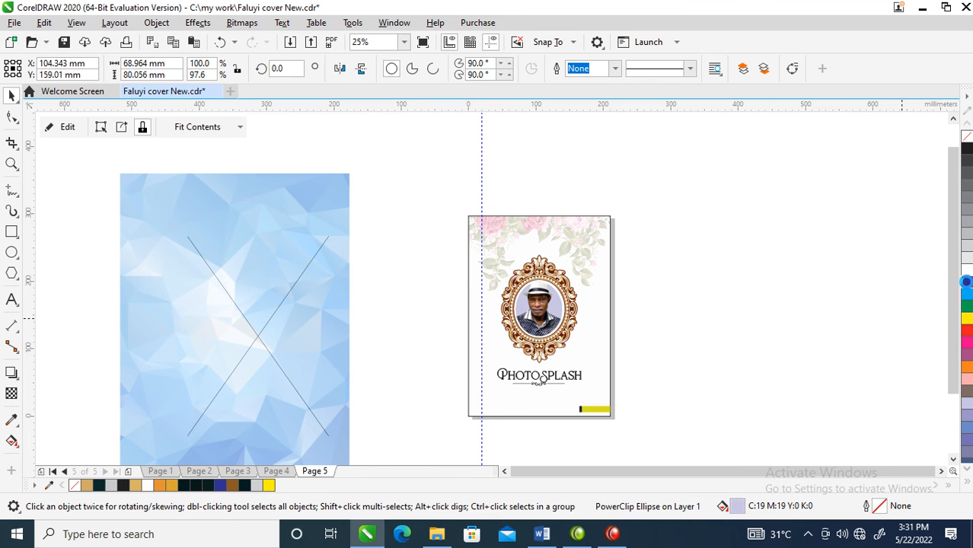
pyautogui.keyDown('ctrl'); pyautogui.click(967, 284); pyautogui.keyUp('ctrl')
# - Delete the leftover blue background and the empty PowerClip frame beside page 5
pyautogui.click(263, 384)
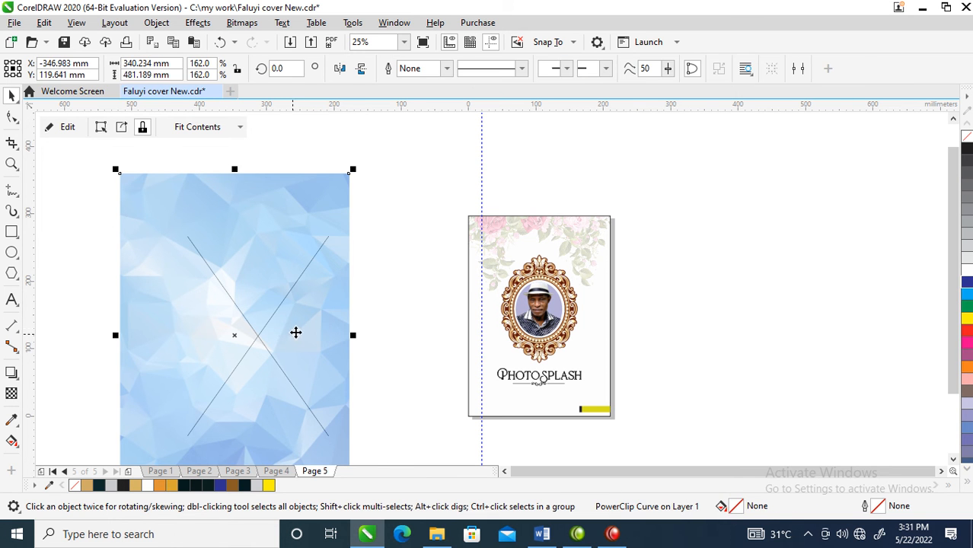
pyautogui.press('Delete')
pyautogui.click(228, 293)
pyautogui.press('Delete')
pyautogui.press('z')
pyautogui.moveTo(418, 191); pyautogui.dragTo(660, 444)
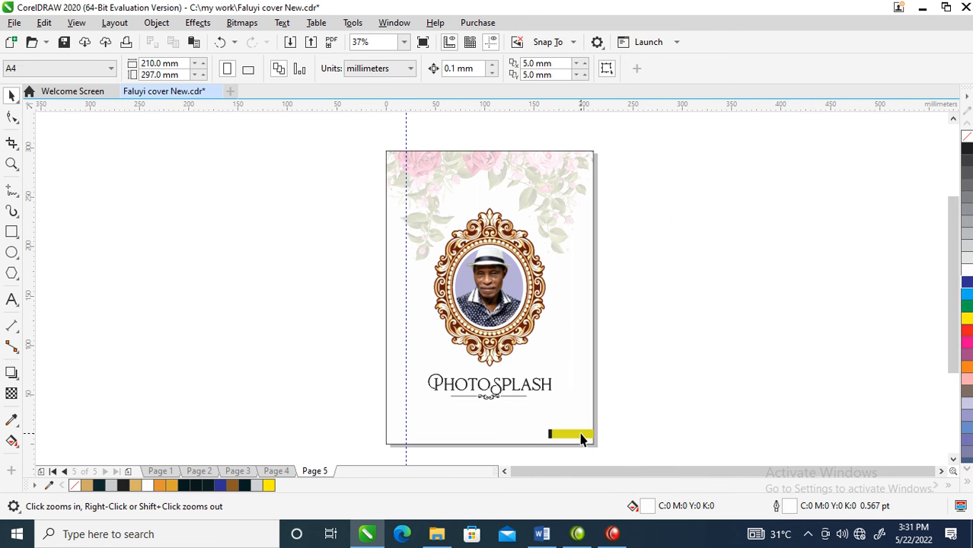
# - Recolor the yellow footer bar on page 5 to the palette's blue and lighten it by mixing in white
pyautogui.click(581, 437)
pyautogui.keyDown('ctrl'); pyautogui.click(581, 435); pyautogui.keyUp('ctrl')
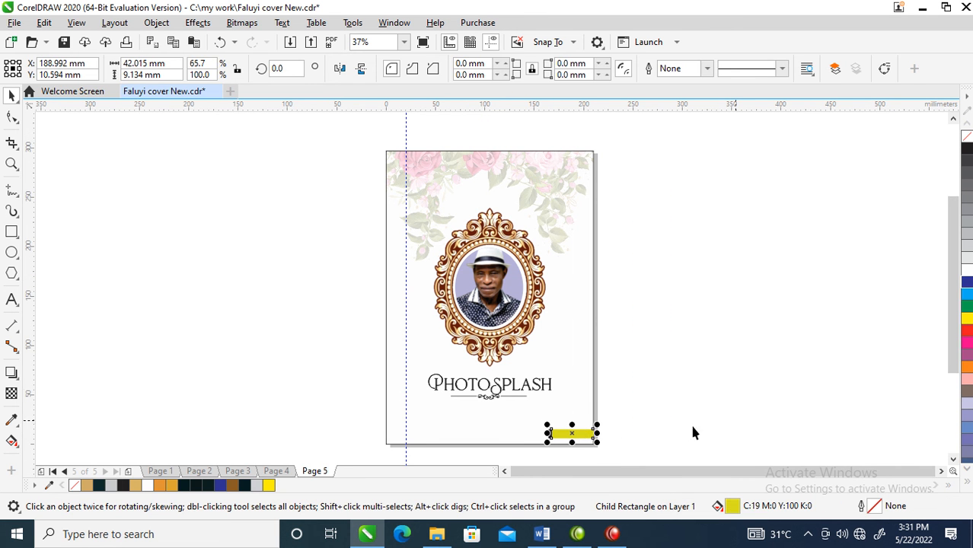
pyautogui.click(966, 284)
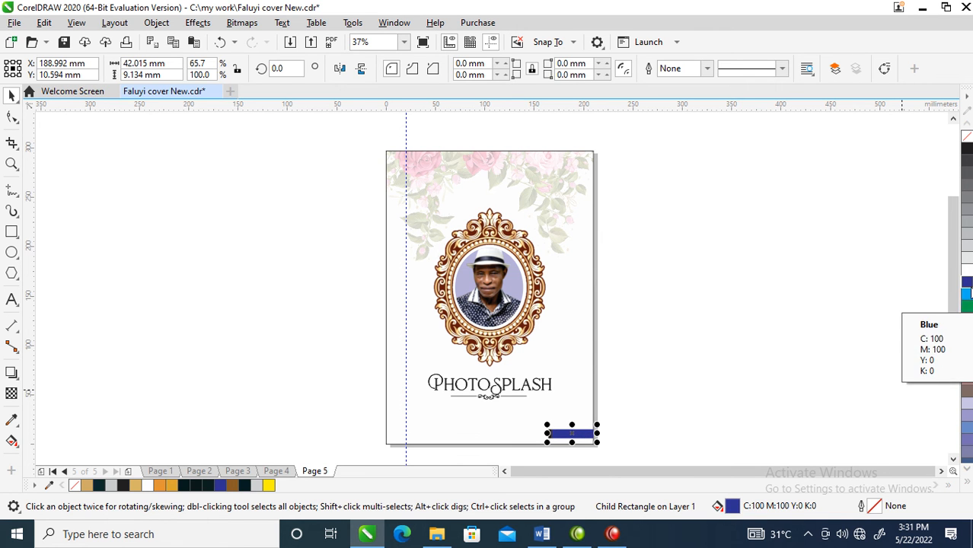
pyautogui.keyDown('ctrl'); pyautogui.click(967, 269); pyautogui.keyUp('ctrl')
pyautogui.keyDown('ctrl'); pyautogui.click(967, 269); pyautogui.keyUp('ctrl')
pyautogui.keyDown('ctrl'); pyautogui.click(967, 268); pyautogui.keyUp('ctrl')
pyautogui.click(640, 254)
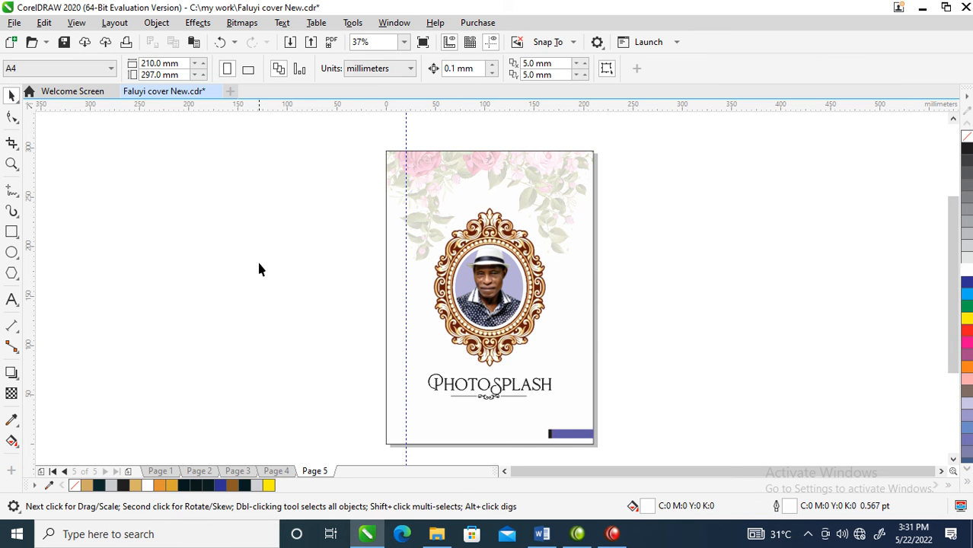
# - Copy all of page 4's objects and paste them onto a new page 6 added after page 5
pyautogui.click(277, 472)
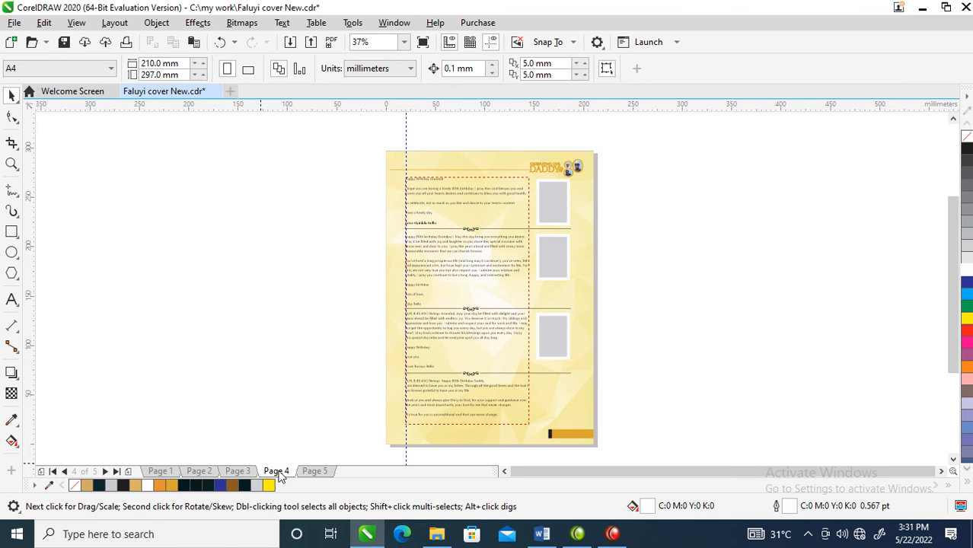
pyautogui.moveTo(607, 448); pyautogui.dragTo(623, 455)
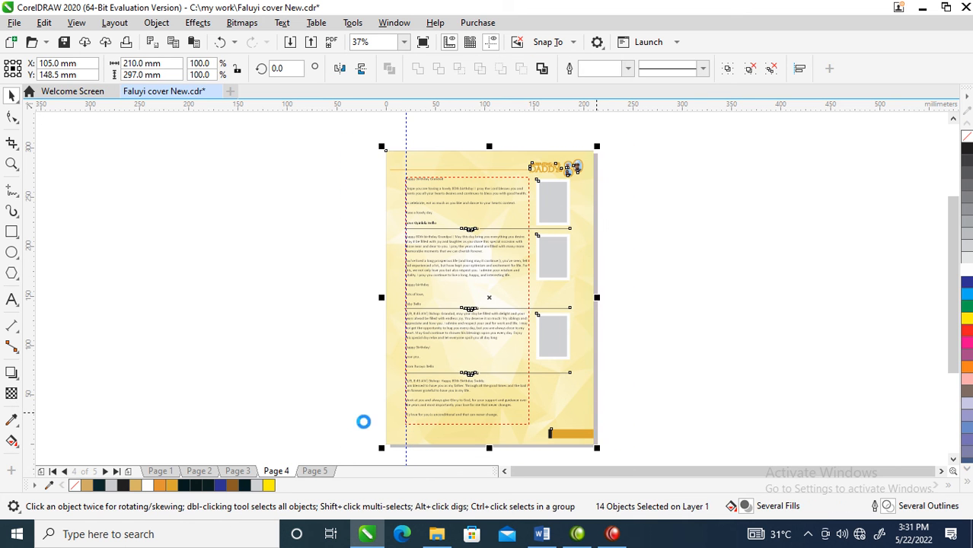
pyautogui.click(316, 473)
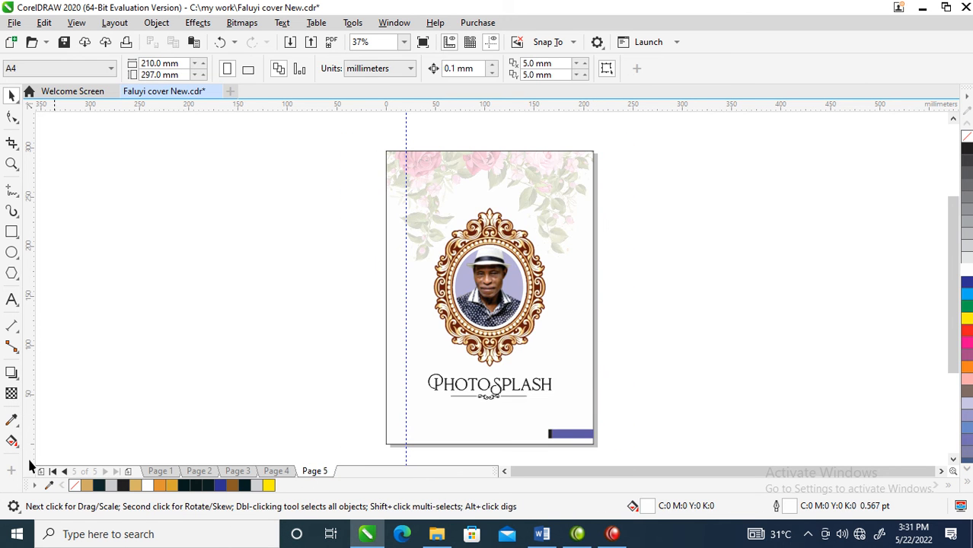
pyautogui.click(127, 474)
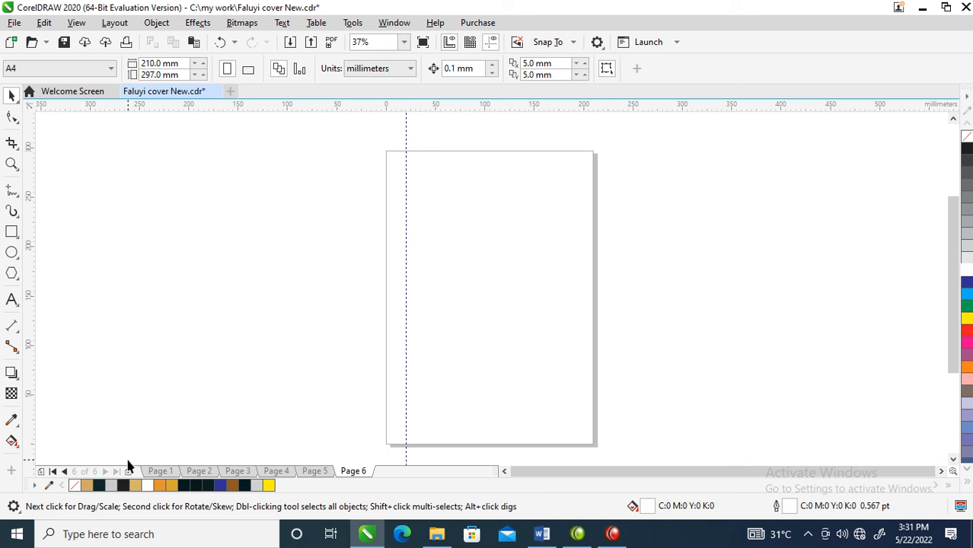
pyautogui.hotkey('ctrl', 'v')
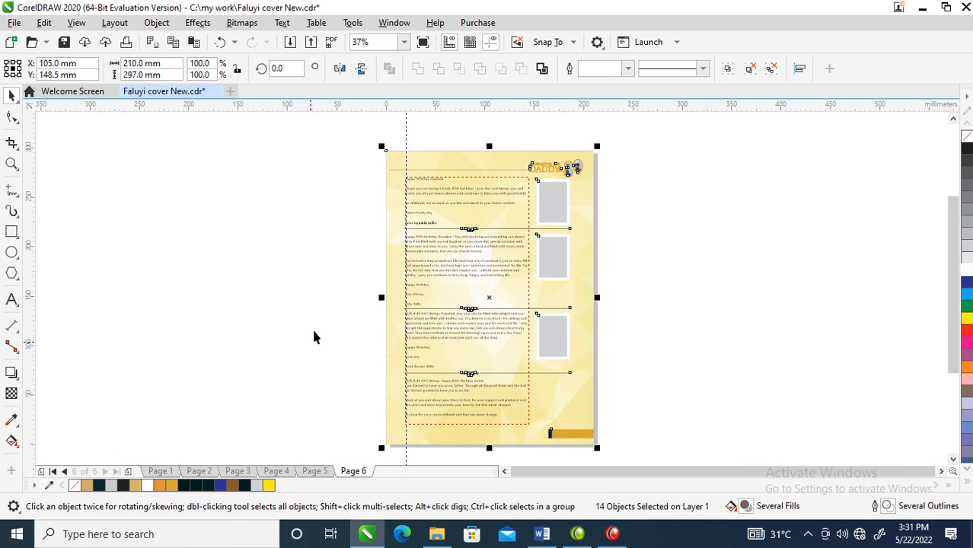
# - Delete the divider lines, photo placeholders and tribute text from page 6, keeping the background, header and footer bar
pyautogui.moveTo(300, 198); pyautogui.dragTo(586, 401)
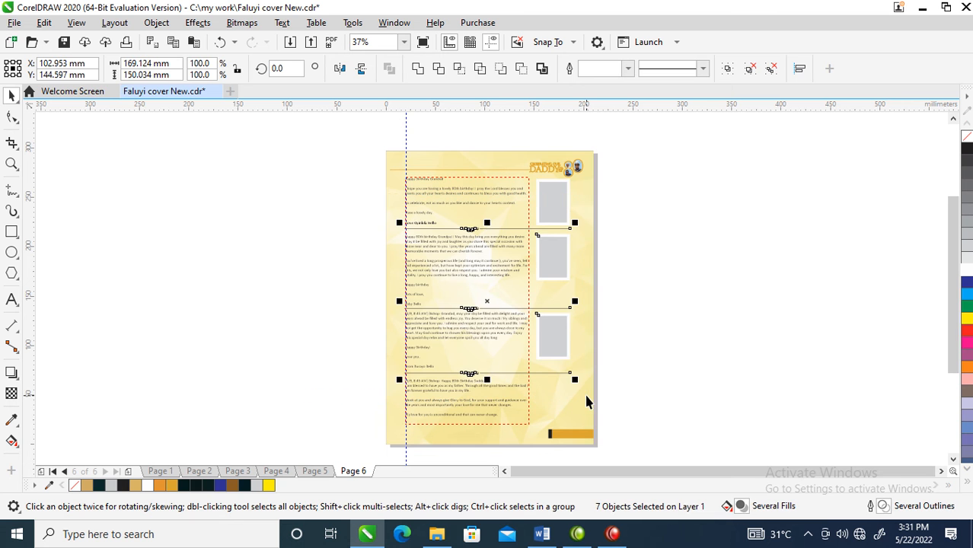
pyautogui.press('Delete')
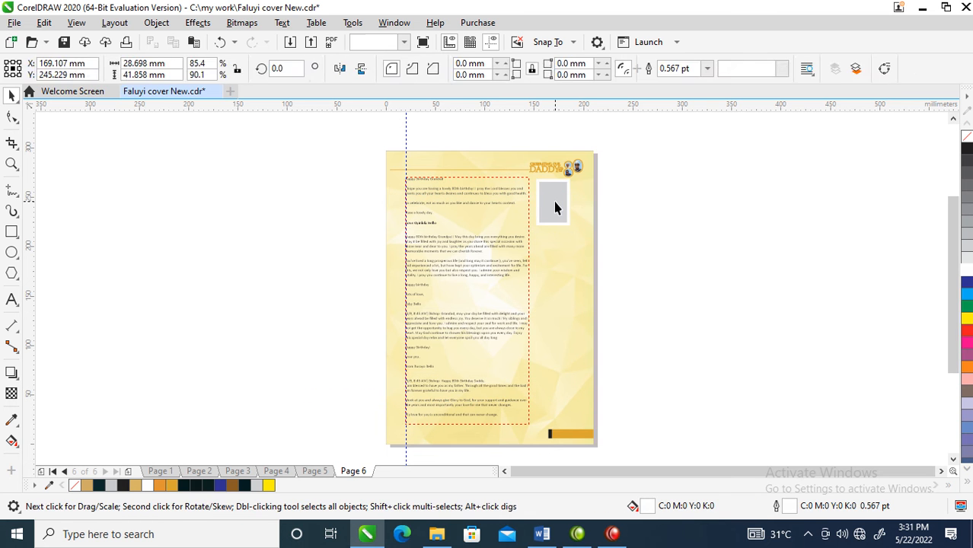
pyautogui.click(556, 202)
pyautogui.press('Delete')
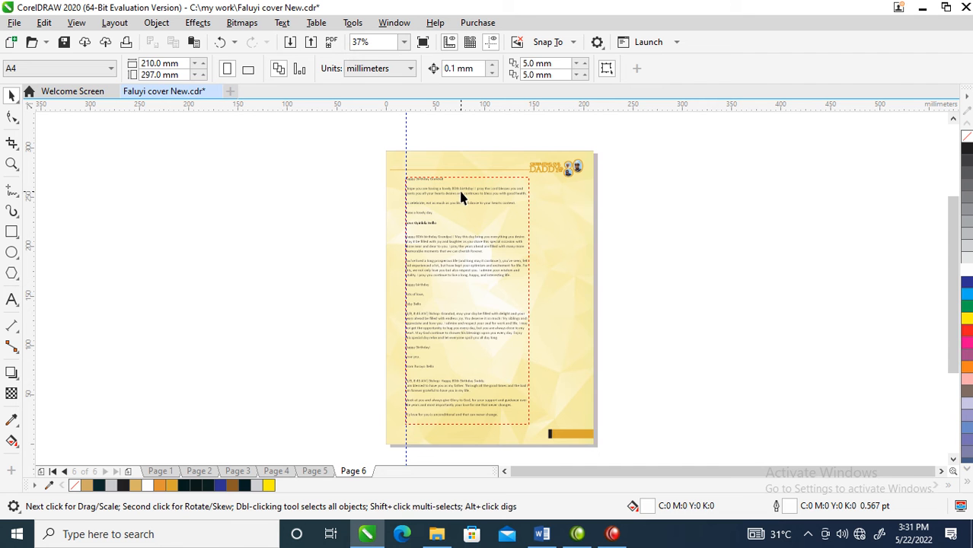
pyautogui.click(461, 198)
pyautogui.press('Delete')
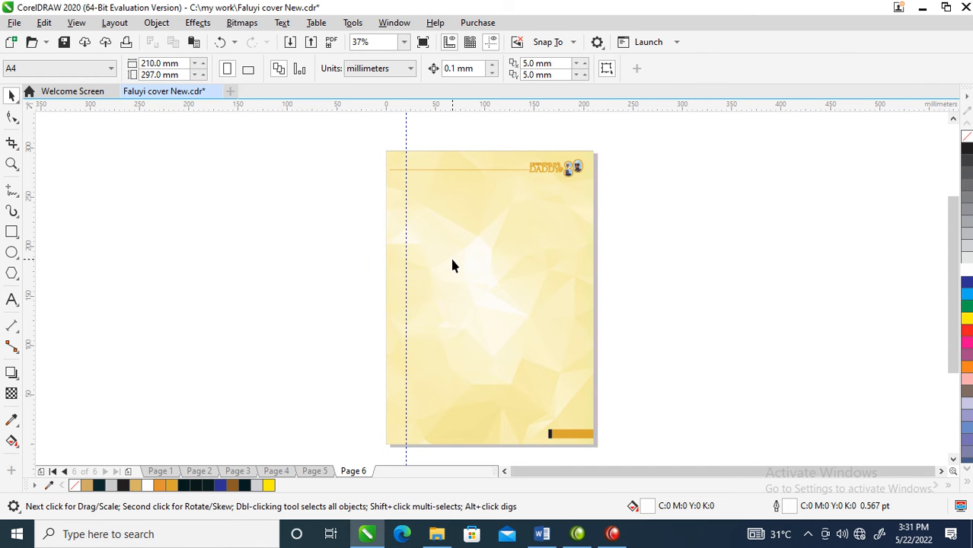
pyautogui.press('z')
pyautogui.moveTo(367, 149); pyautogui.dragTo(622, 383)
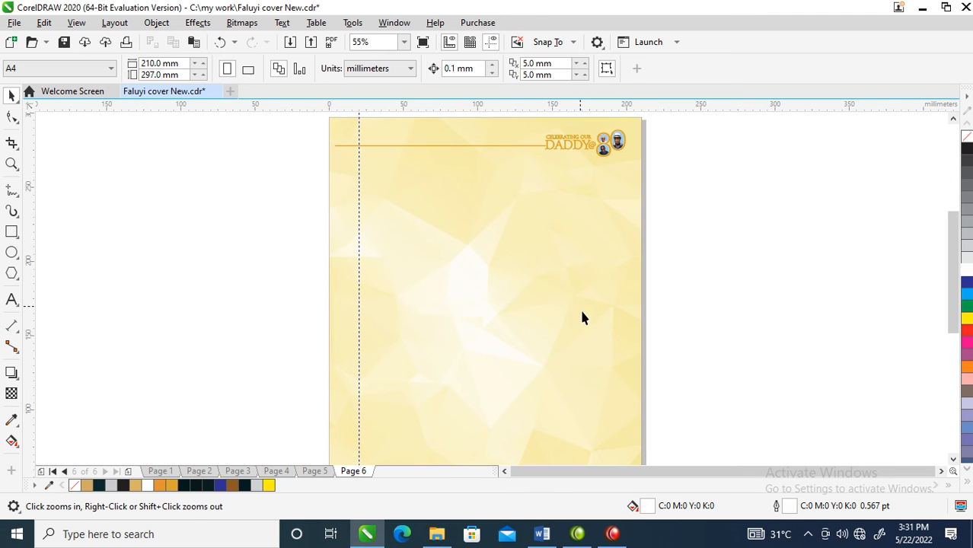
pyautogui.rightClick(540, 305)
pyautogui.moveTo(386, 196); pyautogui.dragTo(663, 446)
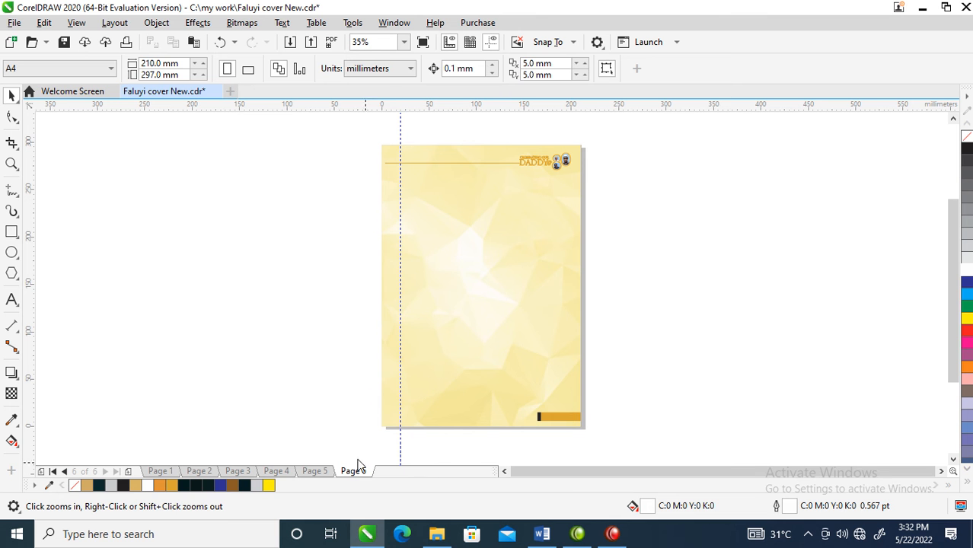
# - Switch to File Explorer, open the Desktop's bishop folder and look through the photos in its New folder
pyautogui.click(437, 533)
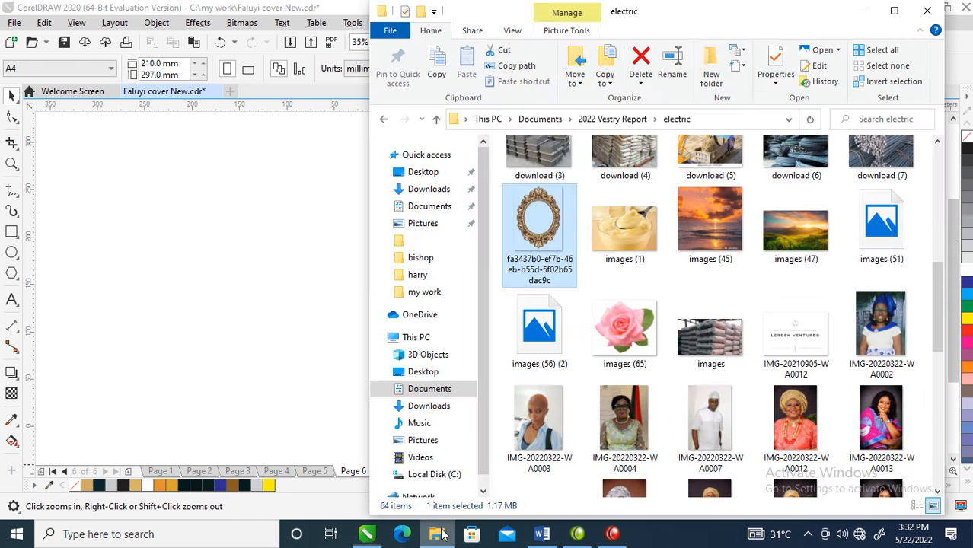
pyautogui.click(435, 210)
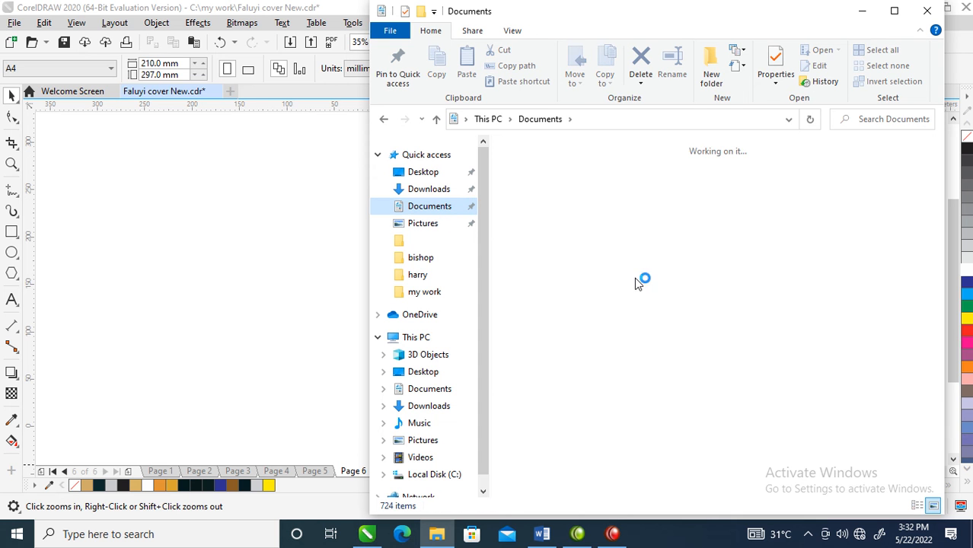
pyautogui.moveTo(936, 210); pyautogui.dragTo(936, 260)
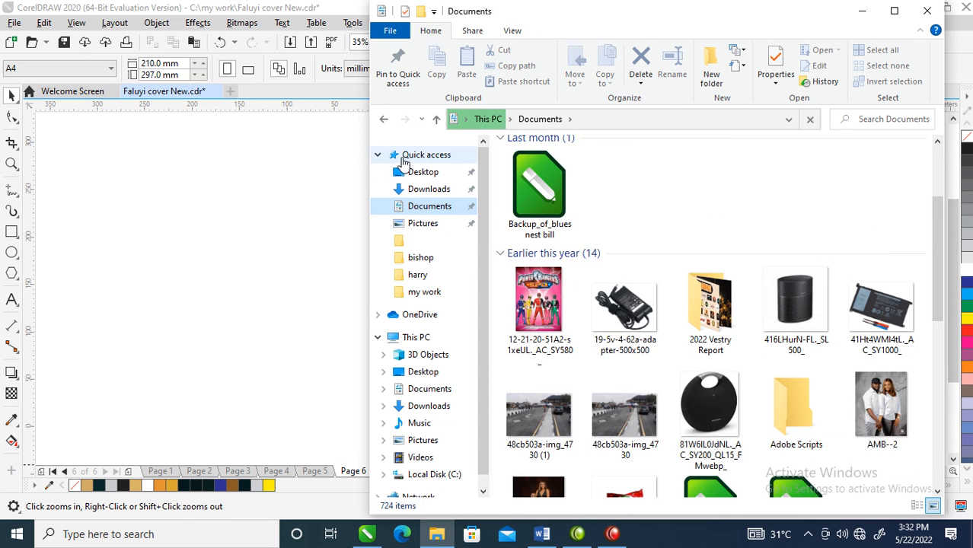
pyautogui.click(423, 171)
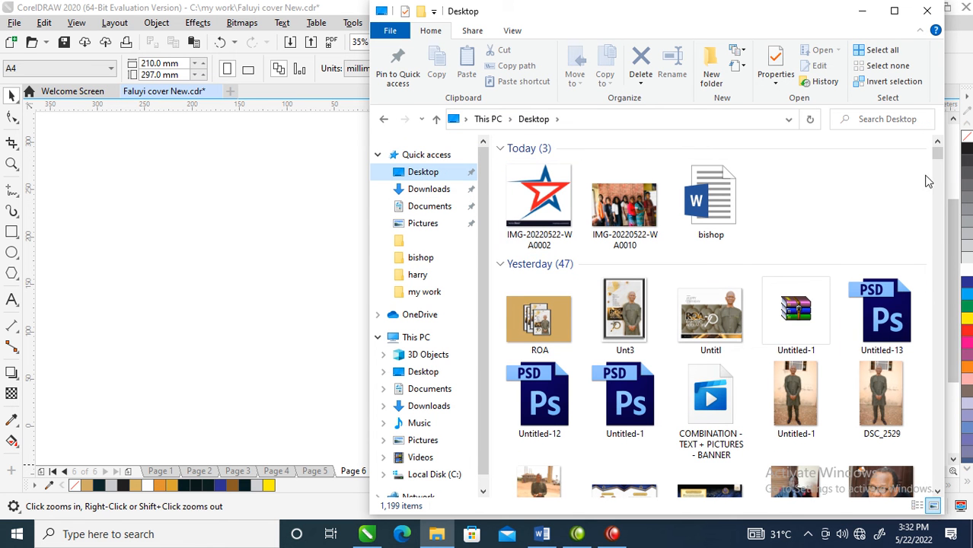
pyautogui.moveTo(937, 156); pyautogui.dragTo(940, 171)
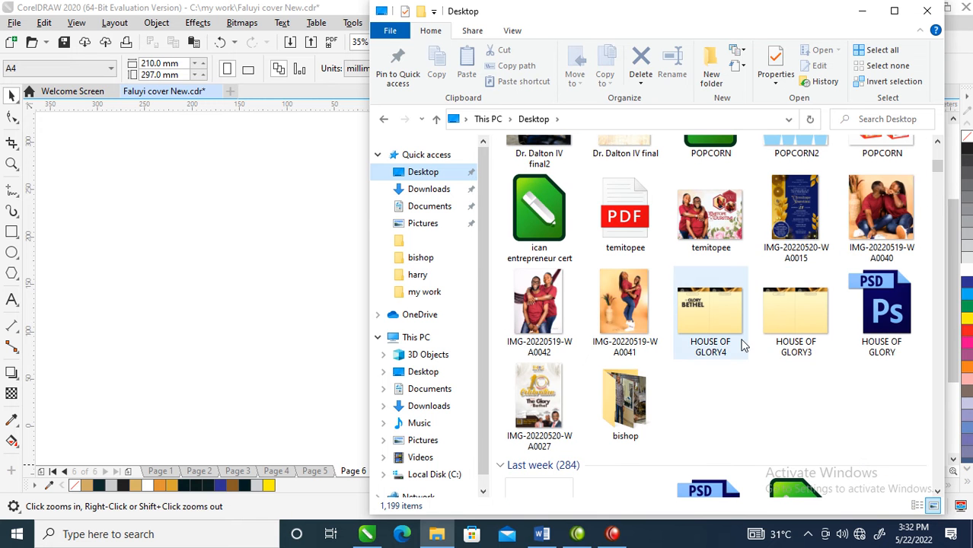
pyautogui.doubleClick(643, 380)
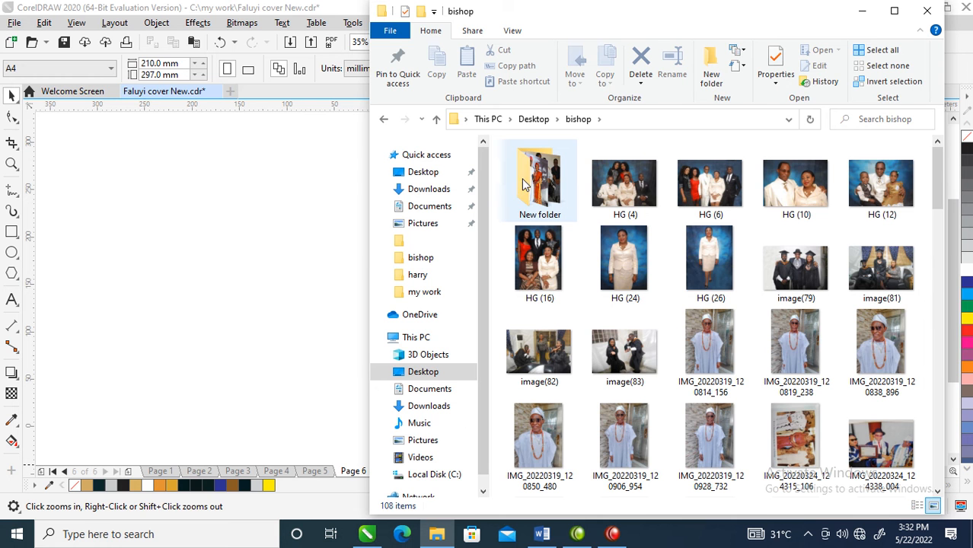
pyautogui.click(549, 189)
pyautogui.doubleClick(549, 189)
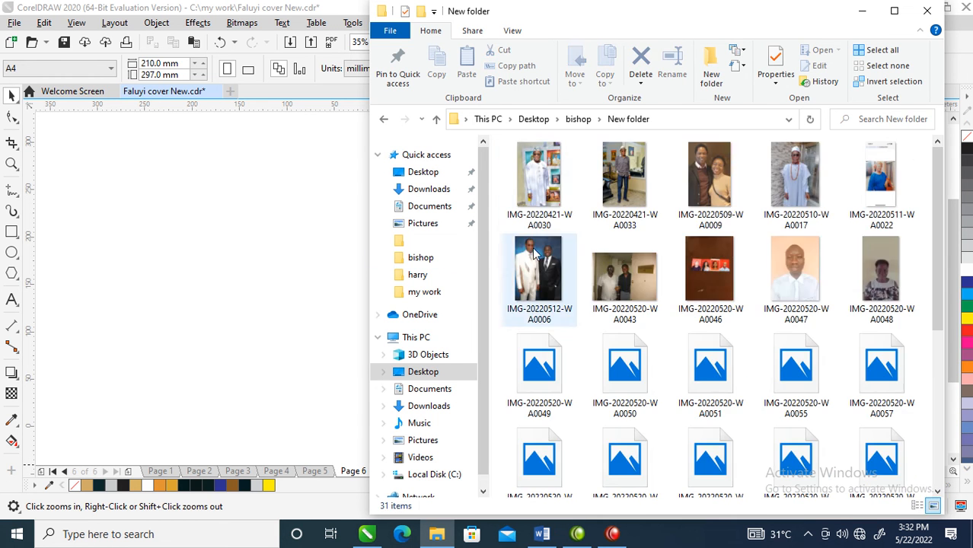
pyautogui.moveTo(943, 207); pyautogui.dragTo(927, 406)
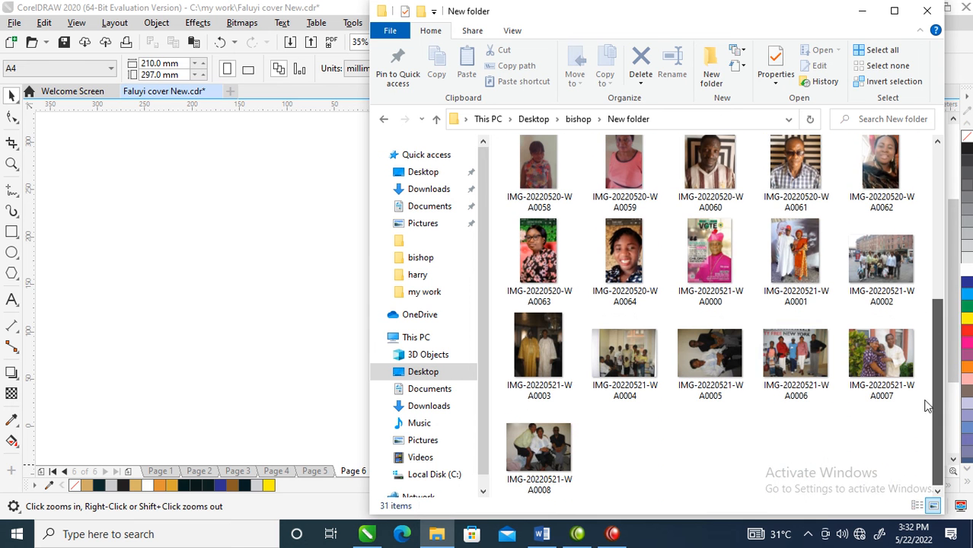
pyautogui.click(384, 120)
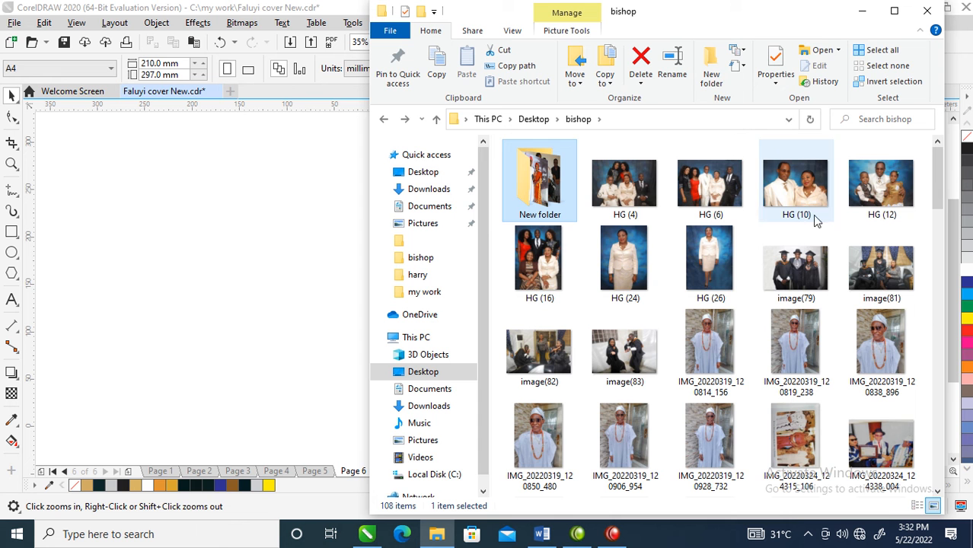
# - Select every photo in the bishop folder except New folder and import them beside page 6 in CorelDRAW
pyautogui.click(644, 212)
pyautogui.moveTo(941, 170); pyautogui.dragTo(933, 224)
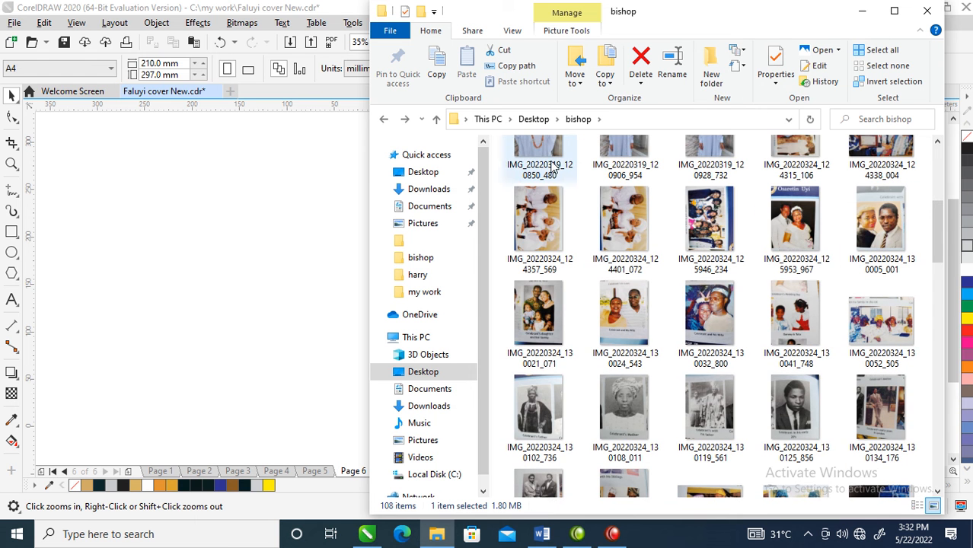
pyautogui.hotkey('ctrl', 'a')
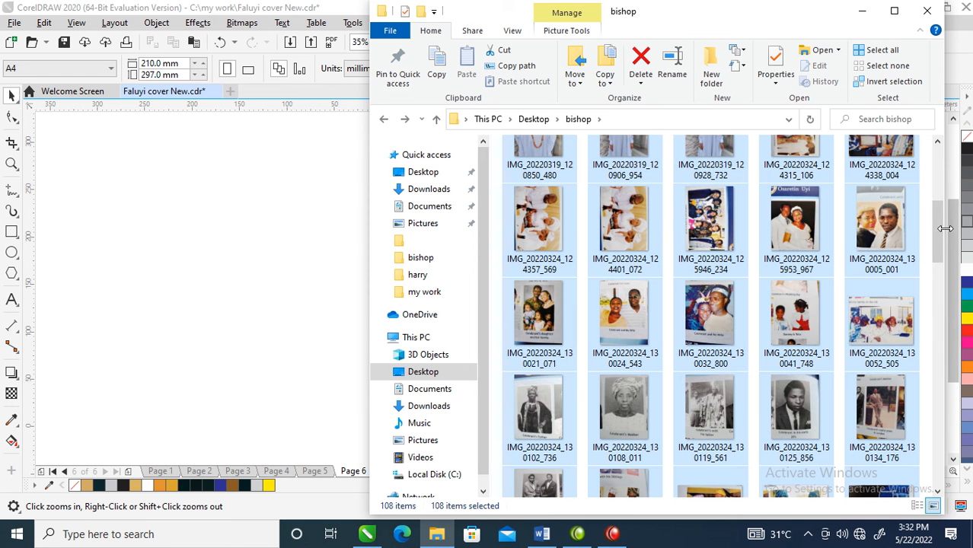
pyautogui.moveTo(935, 242); pyautogui.dragTo(933, 171)
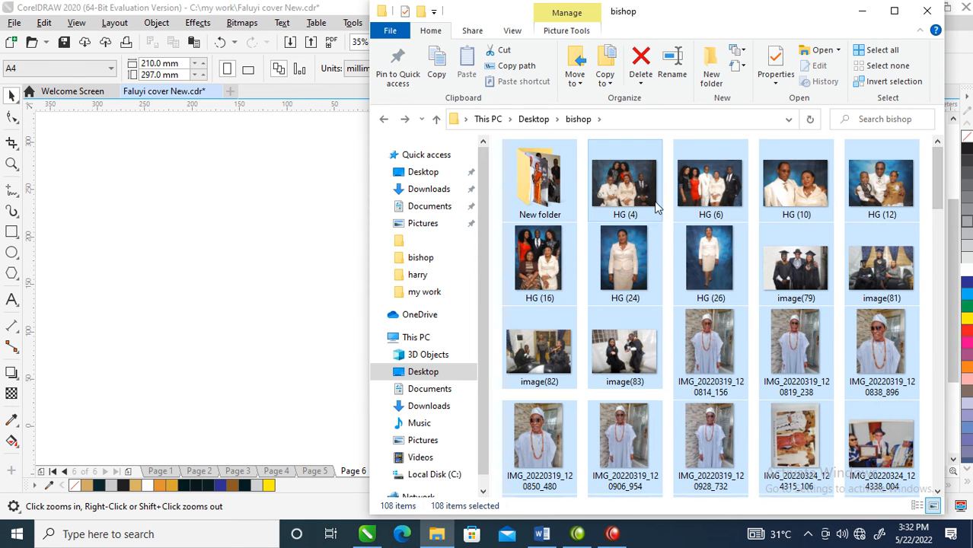
pyautogui.keyDown('ctrl'); pyautogui.click(554, 177); pyautogui.keyUp('ctrl')
pyautogui.moveTo(635, 181); pyautogui.dragTo(310, 237)
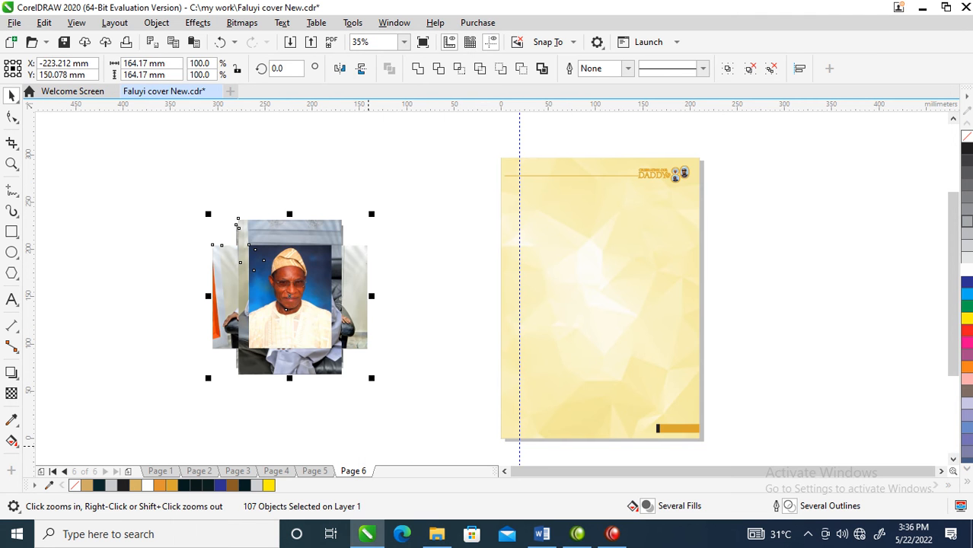
# - Place the blue-background portrait and the seated portrait side by side below page 6's header, scaling the seated one to about 81 by 121 mm
pyautogui.click(316, 336)
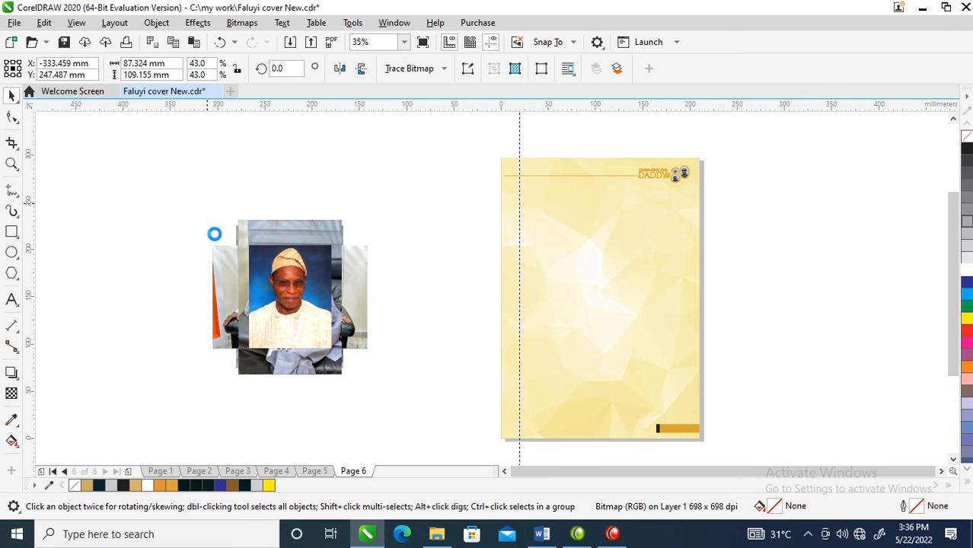
pyautogui.moveTo(194, 204); pyautogui.dragTo(564, 239)
pyautogui.moveTo(299, 271); pyautogui.dragTo(656, 229)
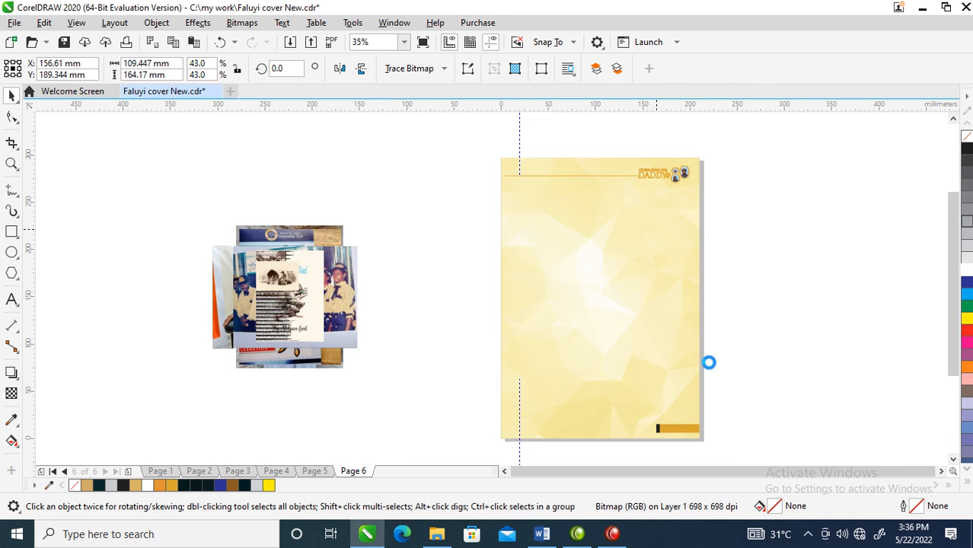
pyautogui.moveTo(705, 342); pyautogui.dragTo(675, 298)
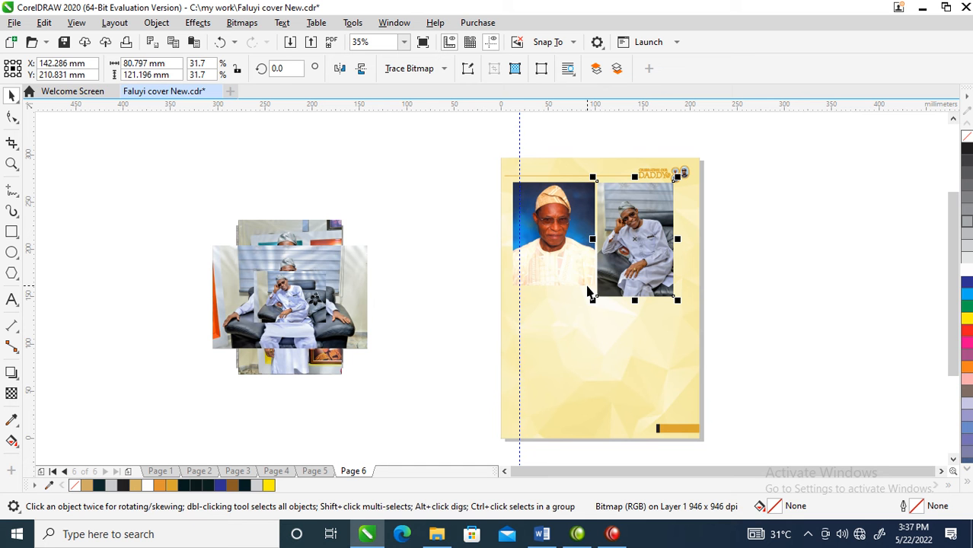
# - Move three small landscape armchair photos out of the imported stack to free space around it
pyautogui.moveTo(261, 314); pyautogui.dragTo(234, 388)
pyautogui.moveTo(295, 290); pyautogui.dragTo(194, 278)
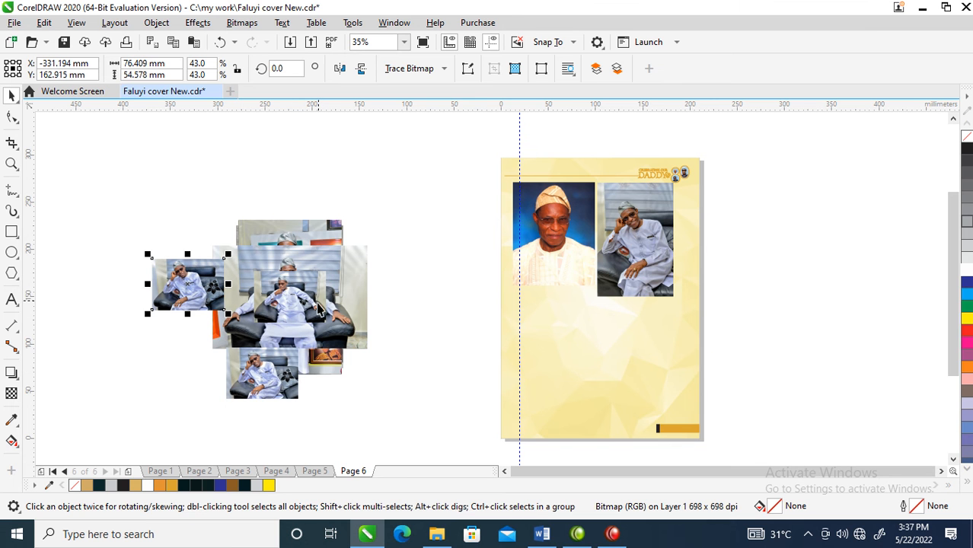
pyautogui.moveTo(318, 282); pyautogui.dragTo(379, 393)
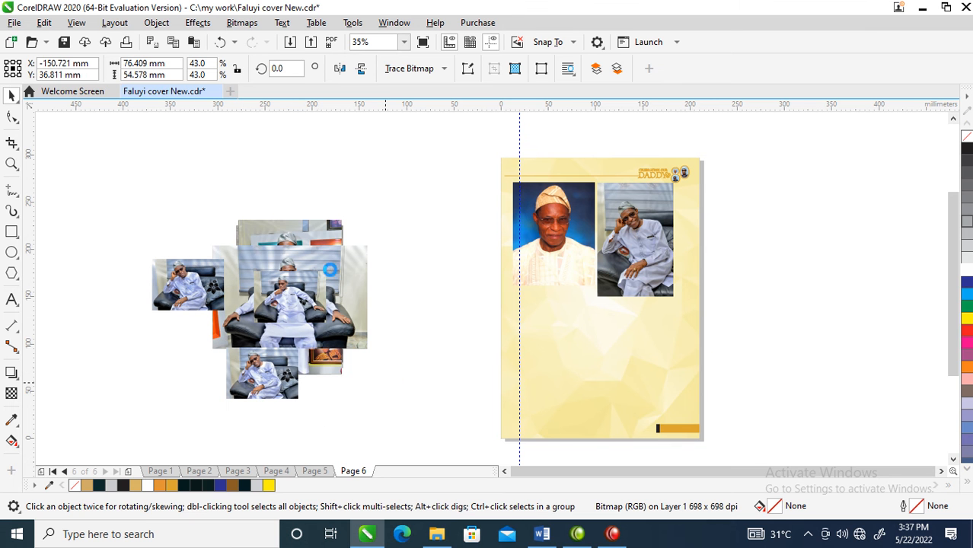
# - Move the standing white-attire photo and the hat portrait onto page 6's lower half, and the large armchair photo to its right edge
pyautogui.moveTo(300, 245); pyautogui.dragTo(549, 317)
pyautogui.moveTo(299, 236); pyautogui.dragTo(461, 151)
pyautogui.moveTo(450, 188); pyautogui.dragTo(637, 358)
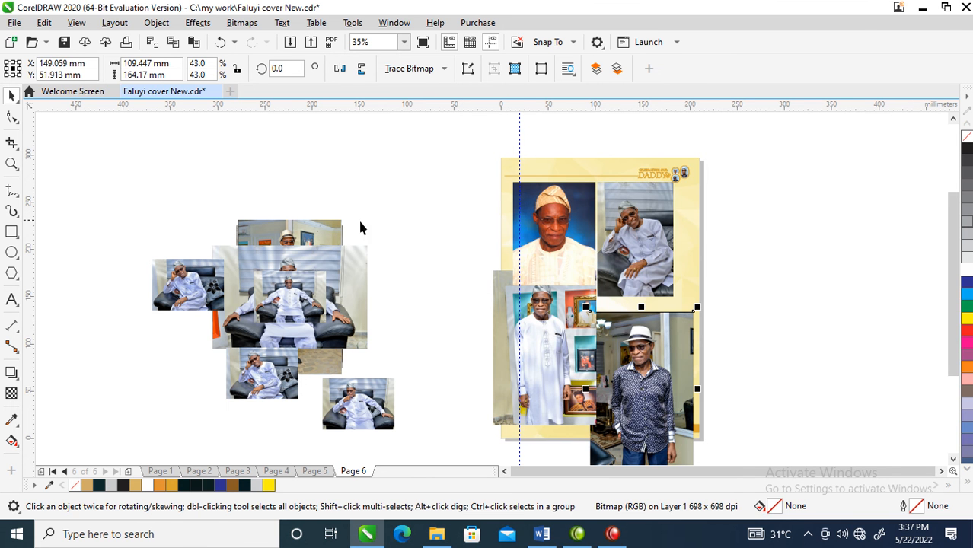
pyautogui.moveTo(286, 260); pyautogui.dragTo(623, 348)
# - Scale the standing white-attire photo and hat portrait together to about 86 by 66 mm and position them under the blue-background portrait
pyautogui.click(637, 424)
pyautogui.keyDown('shift'); pyautogui.click(576, 356); pyautogui.keyUp('shift')
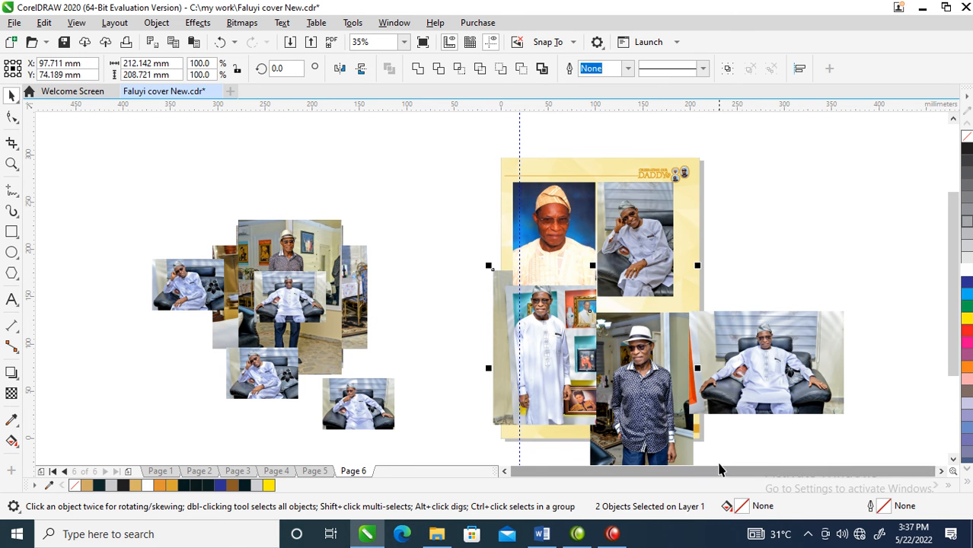
pyautogui.moveTo(695, 265); pyautogui.dragTo(574, 388)
pyautogui.moveTo(549, 433); pyautogui.dragTo(569, 347)
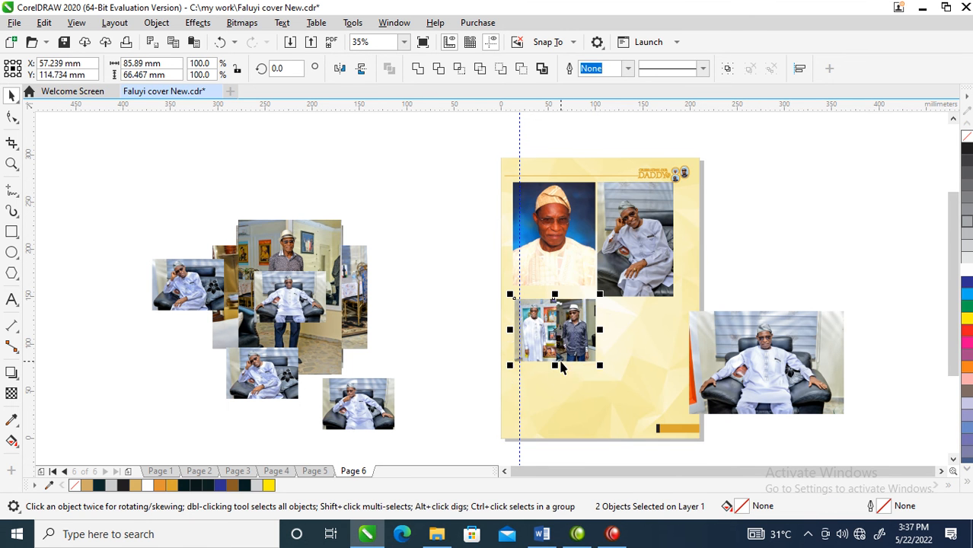
# - Place the large armchair photo beside the hat portrait on page 6, scaled to about 89 by 59 mm
pyautogui.click(756, 283)
pyautogui.moveTo(788, 370); pyautogui.dragTo(695, 363)
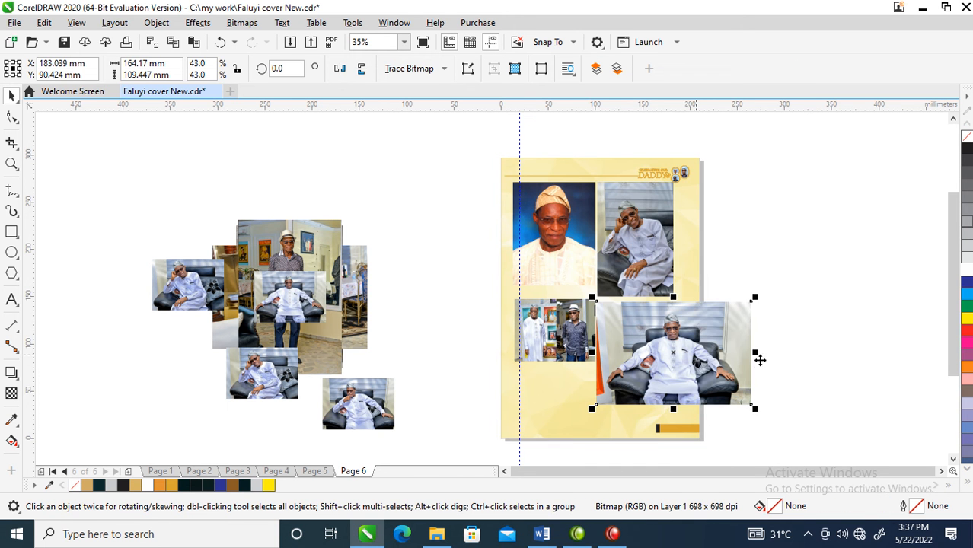
pyautogui.moveTo(759, 292); pyautogui.dragTo(684, 344)
pyautogui.moveTo(647, 377); pyautogui.dragTo(646, 327)
pyautogui.click(645, 192)
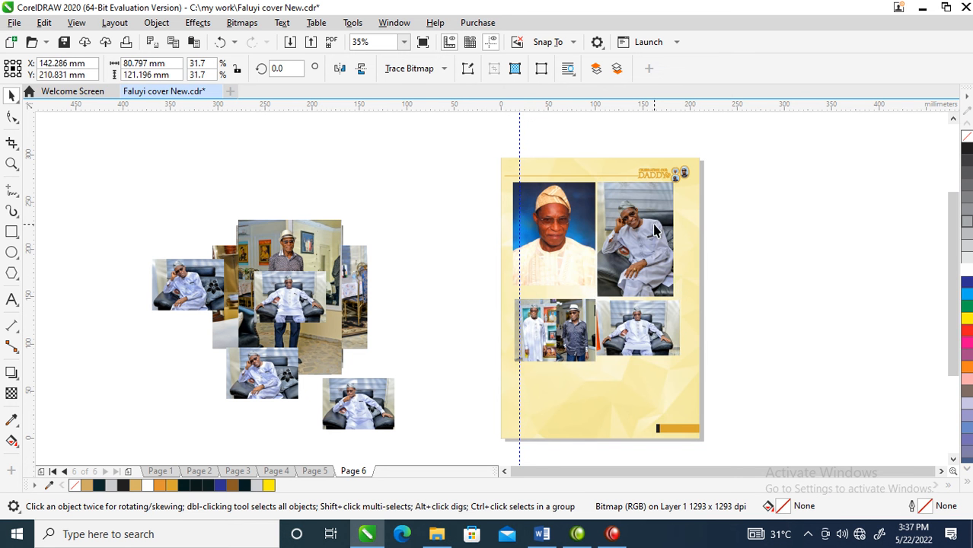
# - Move the small armchair photo and the upper portrait-format photos out of the imported stack to uncover the pictures beneath
pyautogui.moveTo(314, 311); pyautogui.dragTo(191, 324)
pyautogui.click(294, 276)
pyautogui.moveTo(319, 261); pyautogui.dragTo(219, 304)
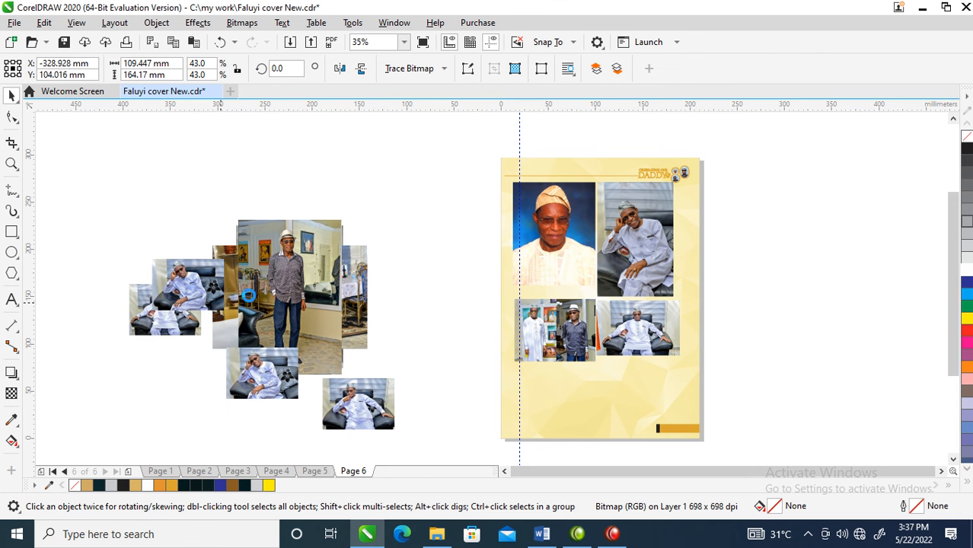
pyautogui.moveTo(321, 253); pyautogui.dragTo(209, 306)
pyautogui.click(297, 259)
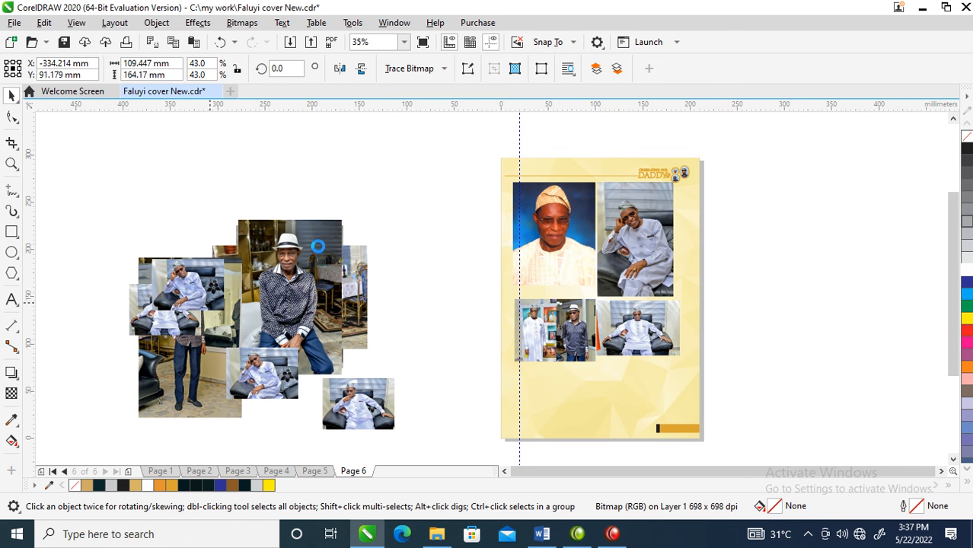
pyautogui.moveTo(318, 240); pyautogui.dragTo(272, 297)
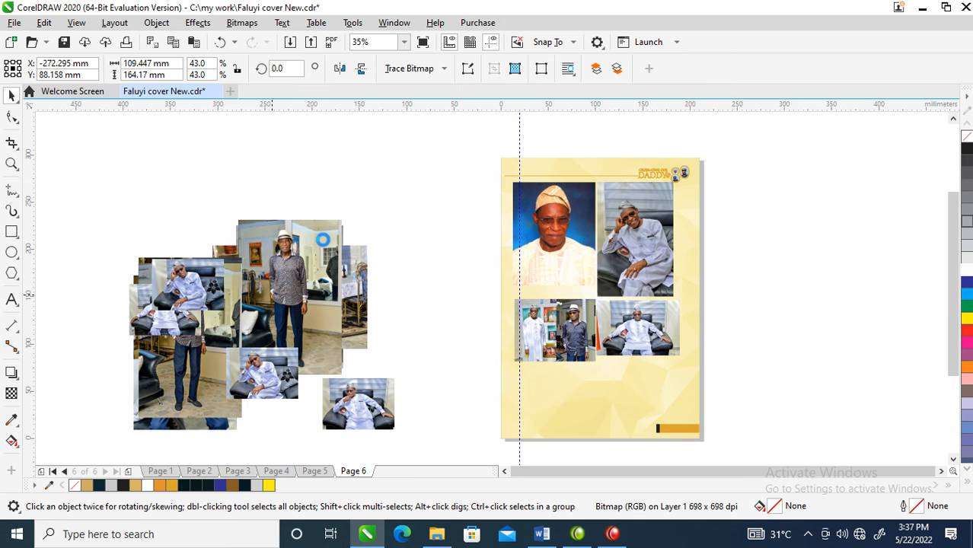
pyautogui.moveTo(323, 240); pyautogui.dragTo(300, 333)
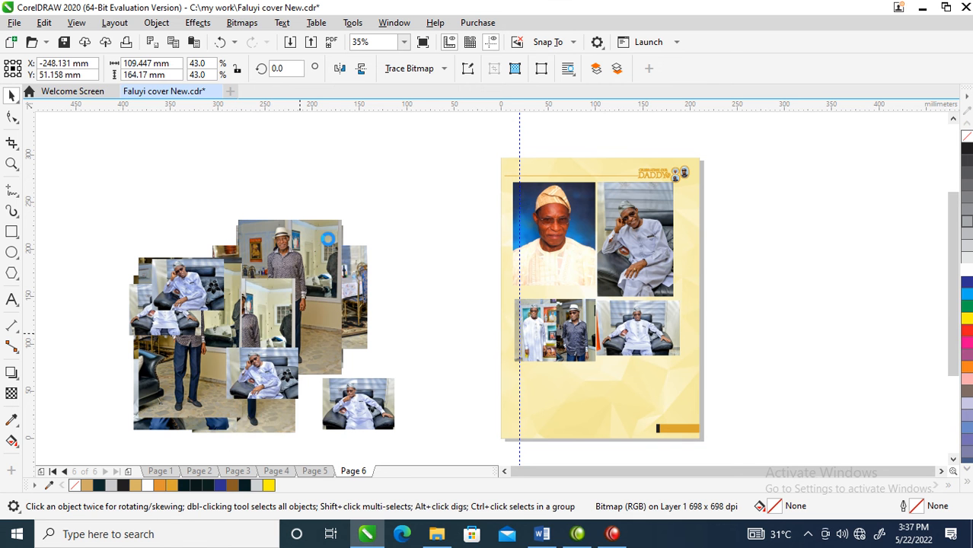
# - Place the seated brown-shirt photo under the standing portraits on page 6, scaled to about 93 by 62 mm
pyautogui.moveTo(327, 262); pyautogui.dragTo(635, 342)
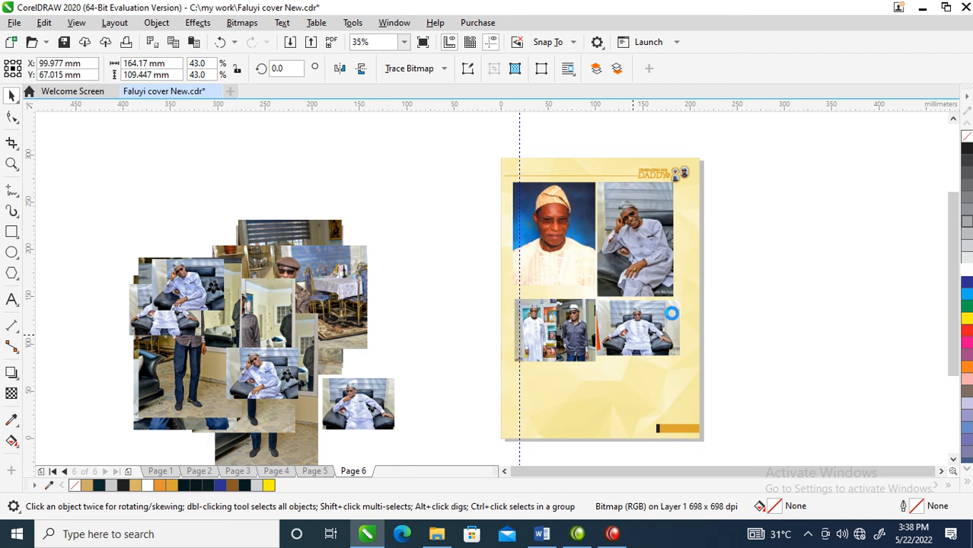
pyautogui.moveTo(676, 315); pyautogui.dragTo(608, 361)
pyautogui.moveTo(529, 401); pyautogui.dragTo(528, 398)
# - Spread the remaining brown-shirt photos away from the stack to uncover the sofa photo with the cushion
pyautogui.moveTo(318, 250); pyautogui.dragTo(169, 152)
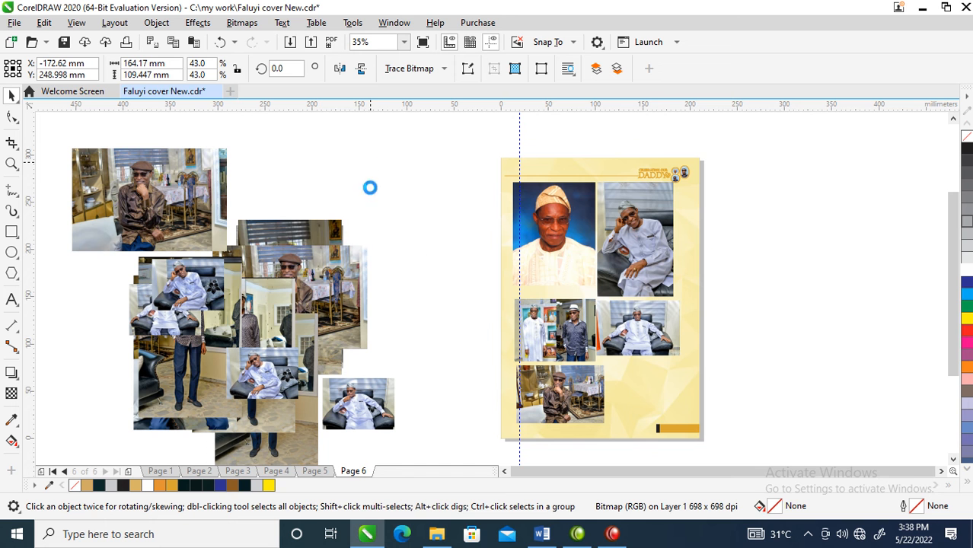
pyautogui.moveTo(350, 286); pyautogui.dragTo(457, 386)
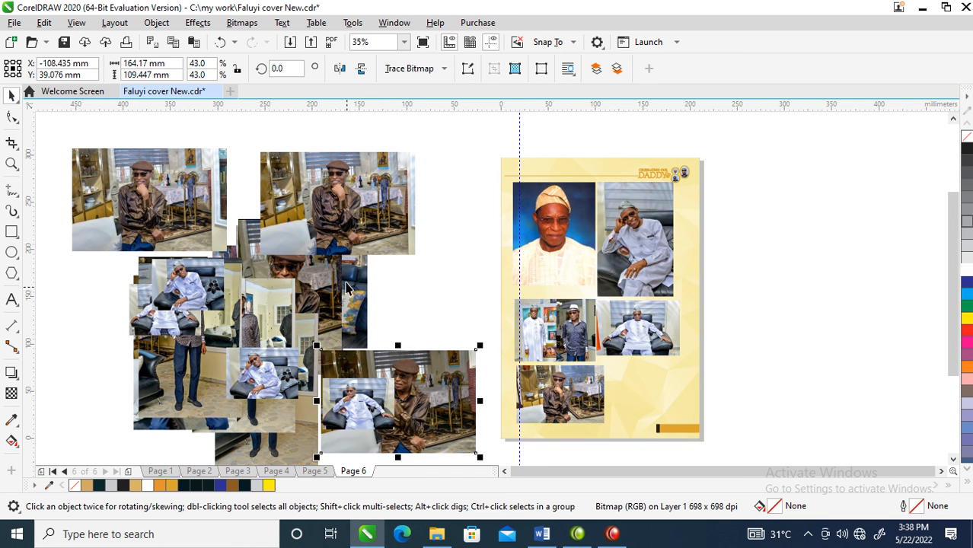
pyautogui.moveTo(382, 324); pyautogui.dragTo(448, 384)
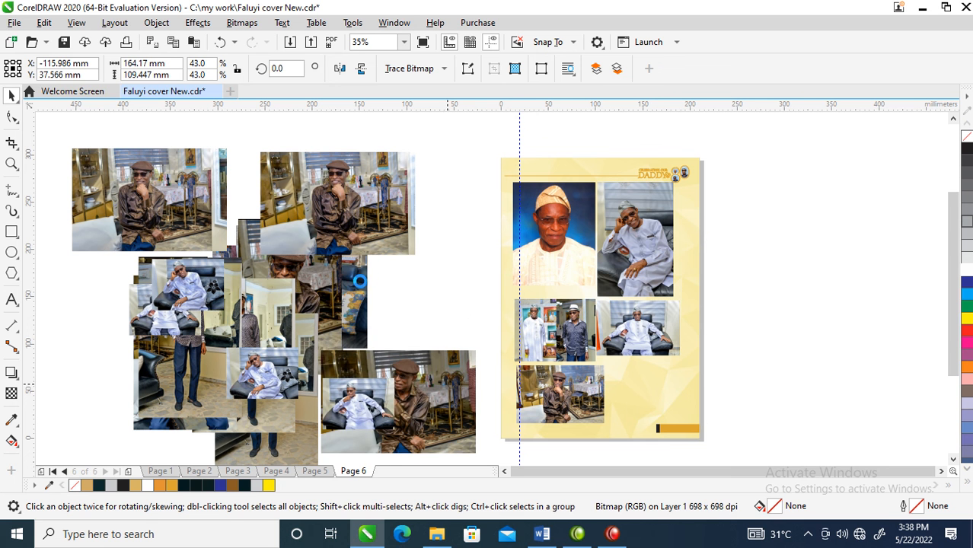
pyautogui.moveTo(337, 281); pyautogui.dragTo(251, 216)
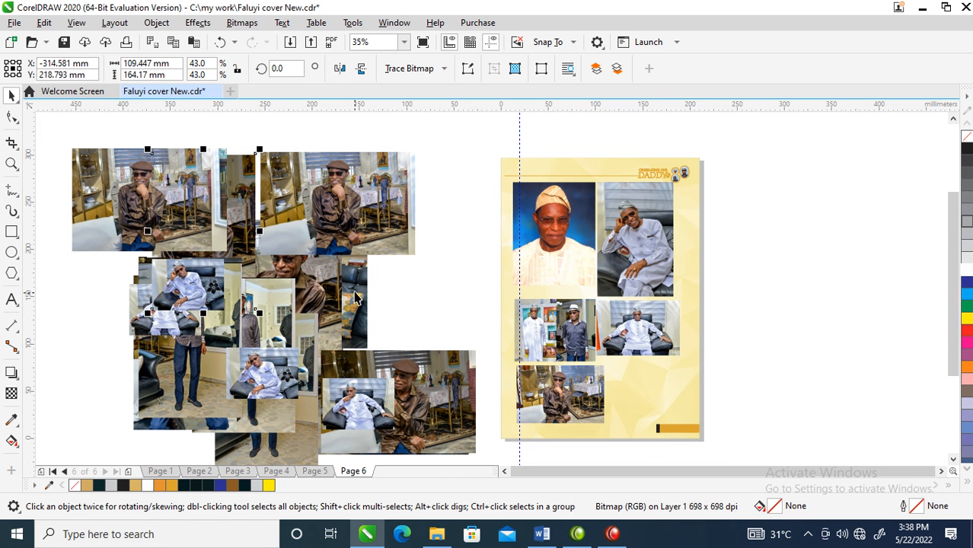
# - Place the navy-outfit sofa photo beside the brown-shirt photo, scaled to about 86 by 57 mm, and nudge the armchair photo and hat portrait slightly right
pyautogui.moveTo(351, 283); pyautogui.dragTo(724, 312)
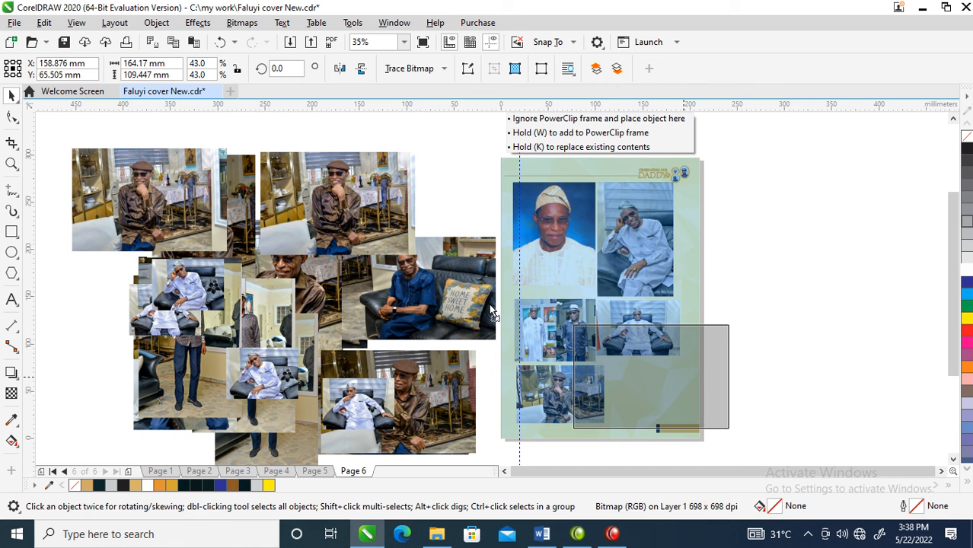
pyautogui.moveTo(548, 294); pyautogui.dragTo(549, 297)
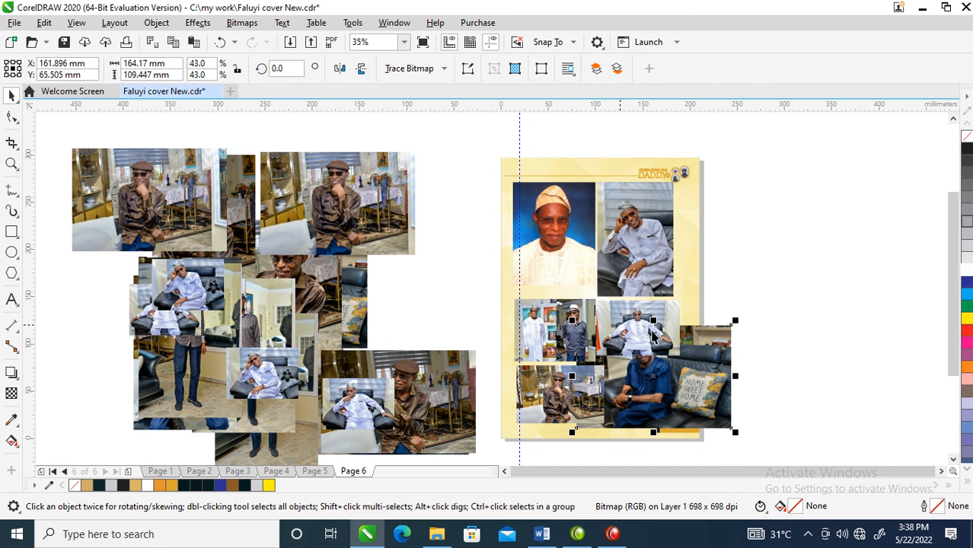
pyautogui.moveTo(737, 319); pyautogui.dragTo(661, 370)
pyautogui.press('z')
pyautogui.moveTo(452, 140); pyautogui.dragTo(796, 438)
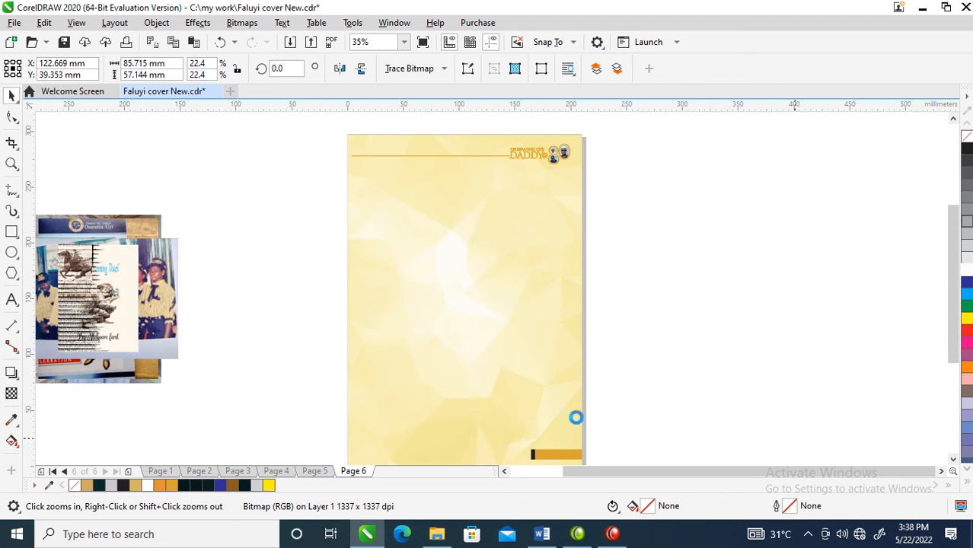
pyautogui.moveTo(502, 396); pyautogui.dragTo(543, 378)
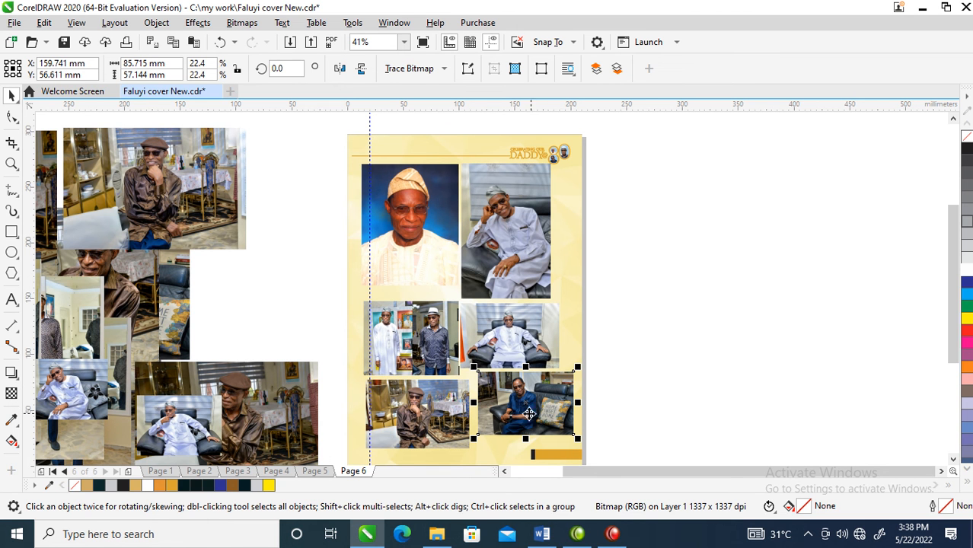
pyautogui.moveTo(520, 332); pyautogui.dragTo(523, 332)
pyautogui.moveTo(445, 332)
pyautogui.mouseDown()
pyautogui.moveTo(455, 332)
pyautogui.moveTo(434, 320)
pyautogui.mouseUp()
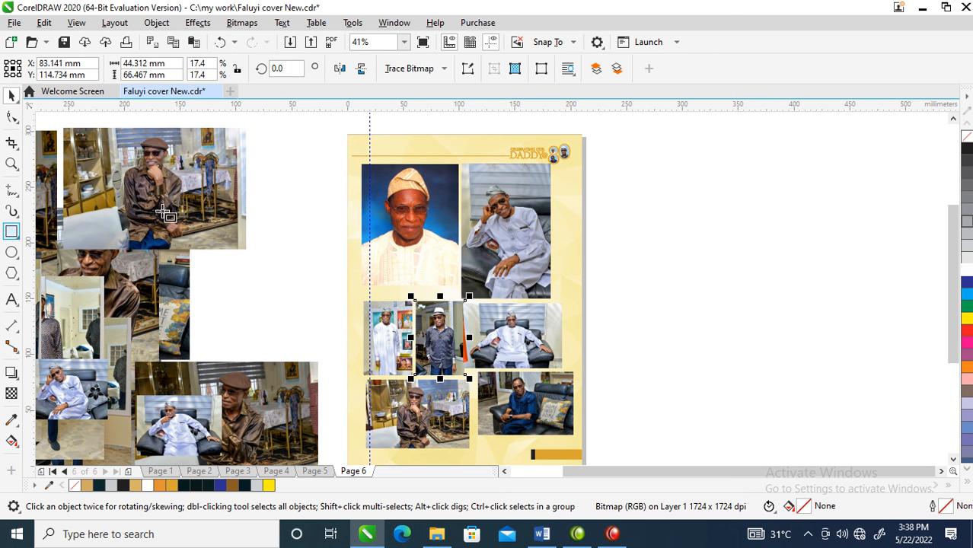
# - Draw a rectangle about 82 by 118 mm over the blue-background portrait and undo its trial move
pyautogui.moveTo(366, 168); pyautogui.dragTo(459, 298)
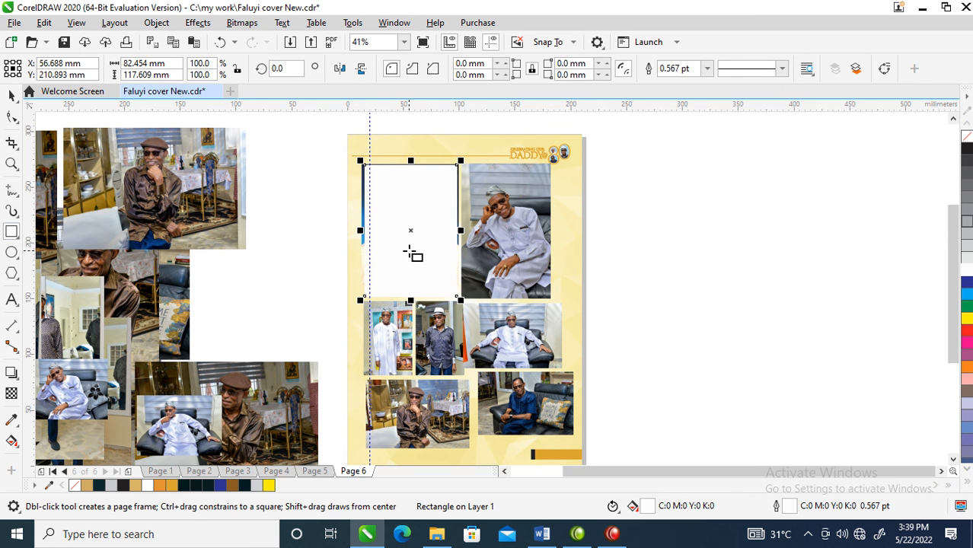
pyautogui.press('space')
pyautogui.moveTo(409, 233); pyautogui.dragTo(498, 239)
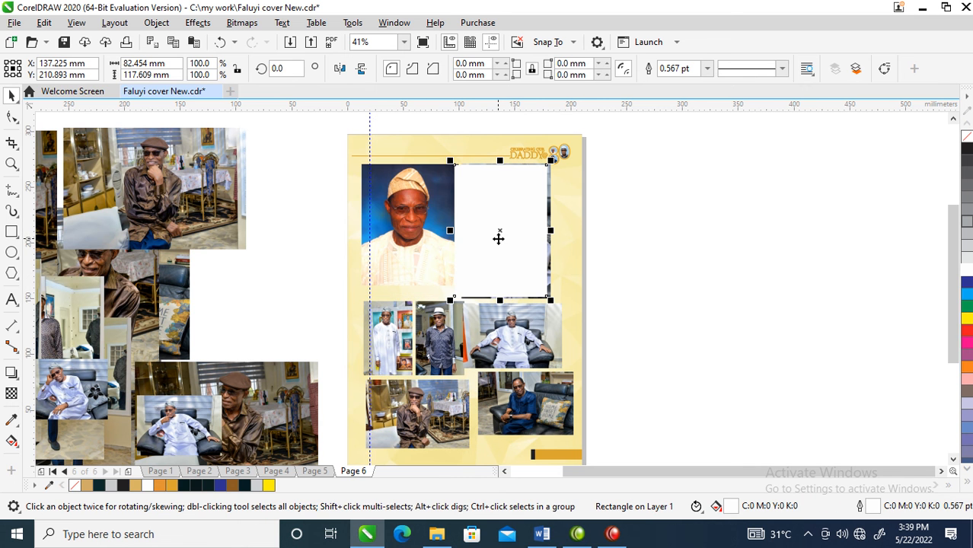
pyautogui.hotkey('ctrl', 'z')
# - Mirror a copy of the rectangle alongside it, shift both frames right to the margin guide, and give them a black outline
pyautogui.moveTo(359, 230); pyautogui.dragTo(484, 237)
pyautogui.keyDown('shift'); pyautogui.click(431, 221); pyautogui.keyUp('shift')
pyautogui.moveTo(501, 198); pyautogui.dragTo(511, 197)
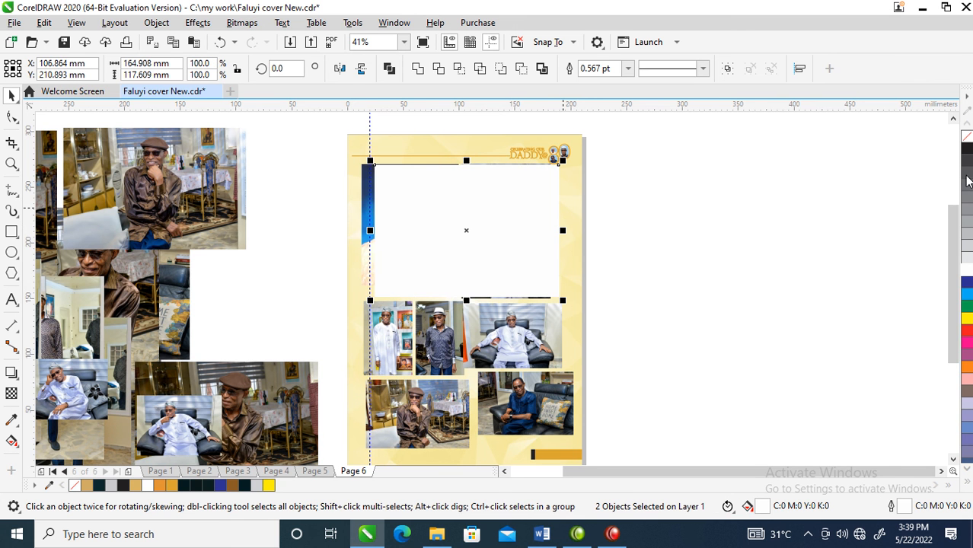
pyautogui.rightClick(969, 149)
pyautogui.click(635, 259)
# - Mirror frame copies downward into a 73 mm high row of 45, 45 and 74 mm widths and a 59 mm high row of 91 and 74 mm
pyautogui.click(428, 262)
pyautogui.moveTo(421, 161); pyautogui.dragTo(416, 370)
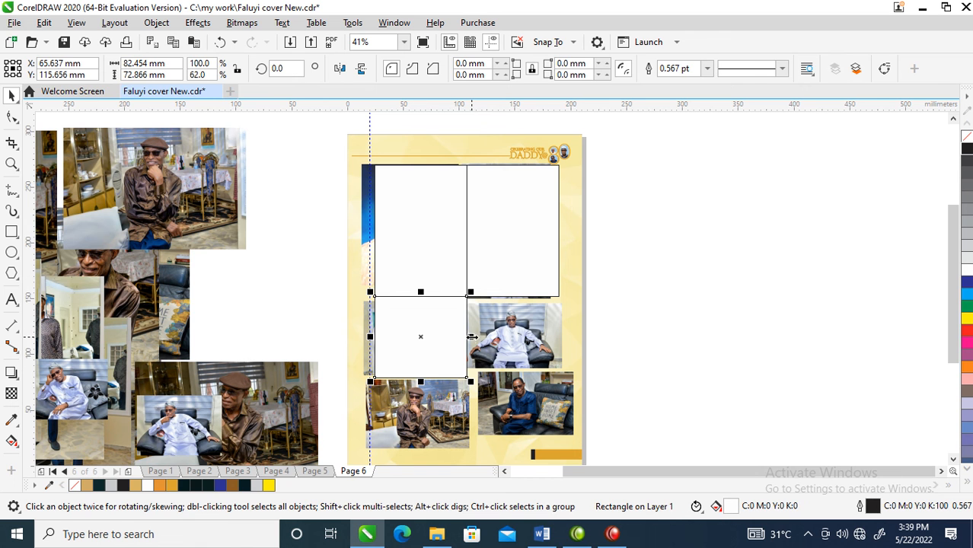
pyautogui.moveTo(471, 337); pyautogui.dragTo(430, 337)
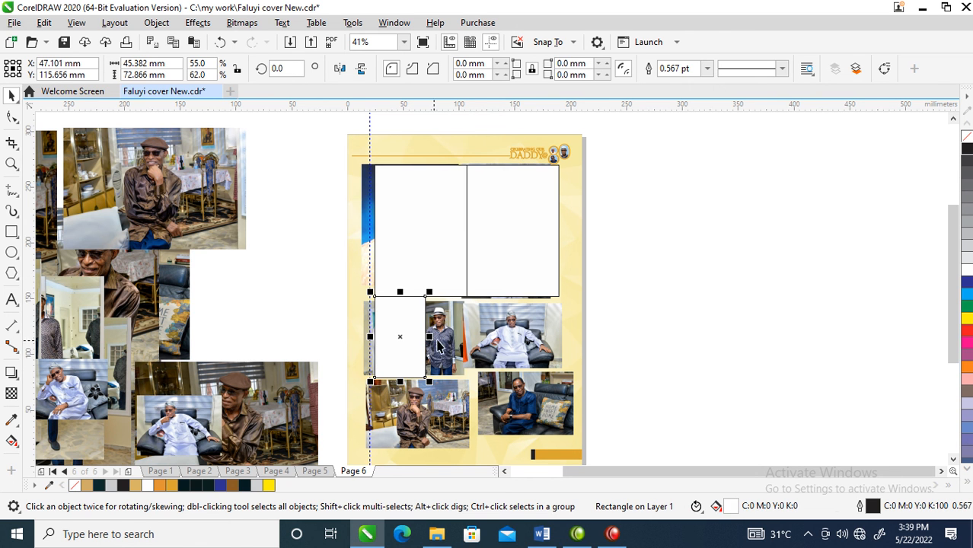
pyautogui.moveTo(369, 336); pyautogui.dragTo(533, 357)
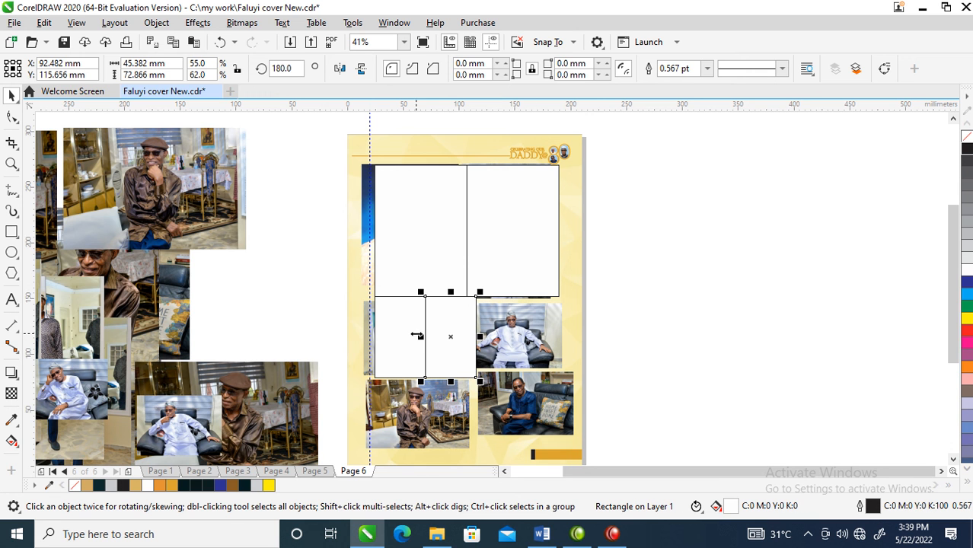
pyautogui.moveTo(420, 338); pyautogui.dragTo(562, 341)
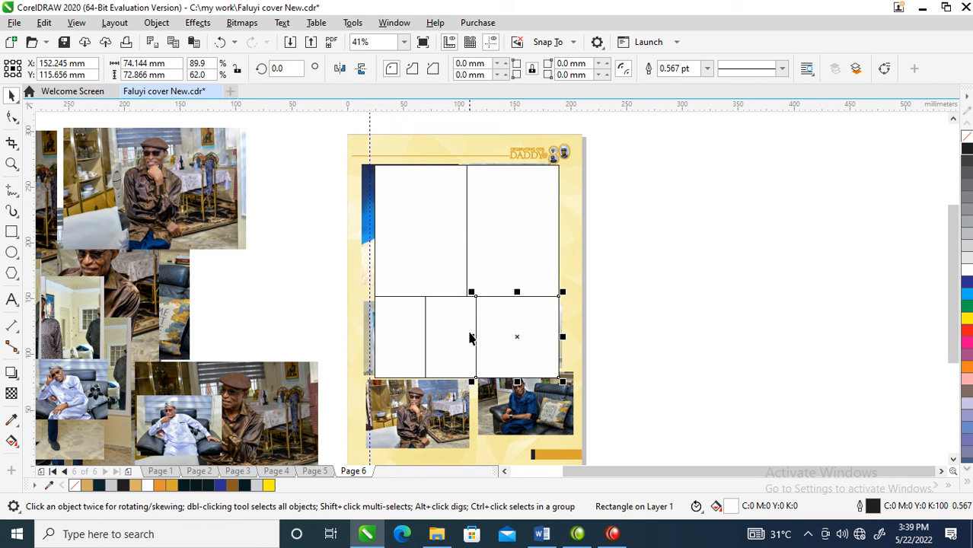
pyautogui.moveTo(517, 291); pyautogui.dragTo(518, 437)
pyautogui.moveTo(563, 411); pyautogui.dragTo(372, 398)
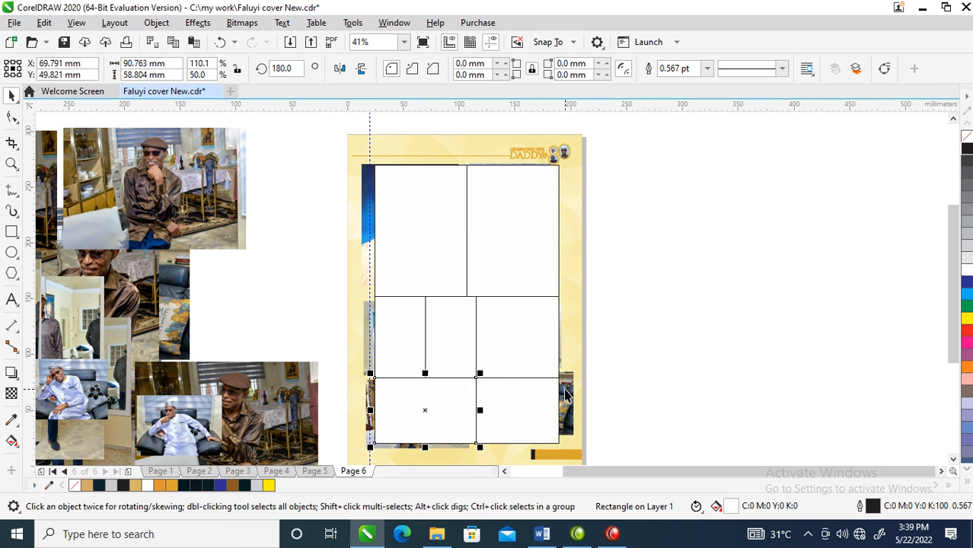
# - PowerClip the navy-outfit sofa photo and the brown-shirt photo into their two frames in the lowest row
pyautogui.moveTo(566, 390); pyautogui.dragTo(530, 430)
pyautogui.click(589, 458)
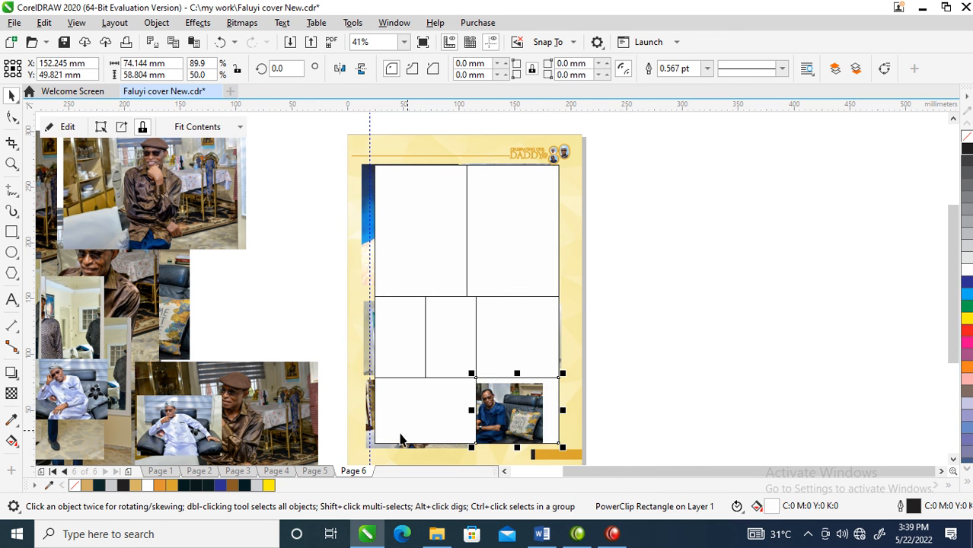
pyautogui.click(376, 450)
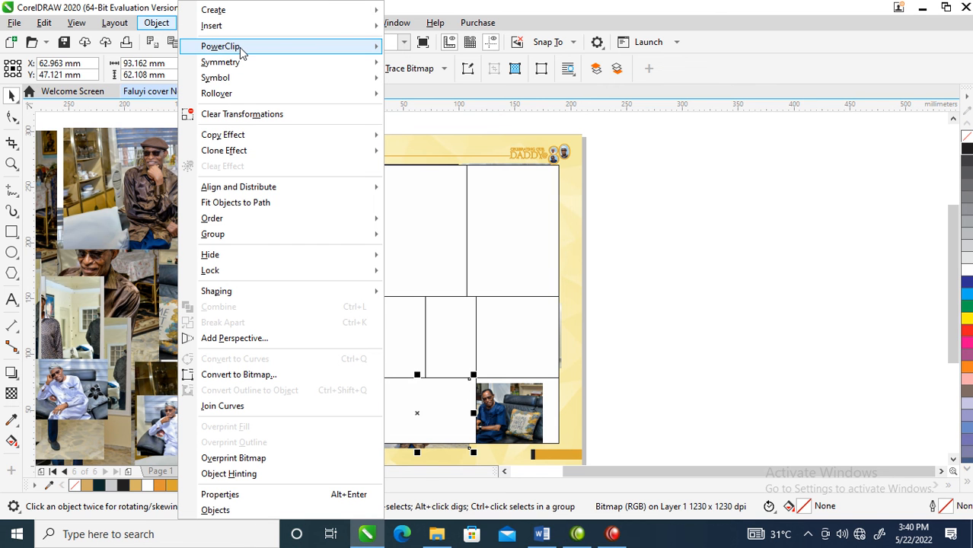
pyautogui.moveTo(241, 49)
pyautogui.click(434, 51)
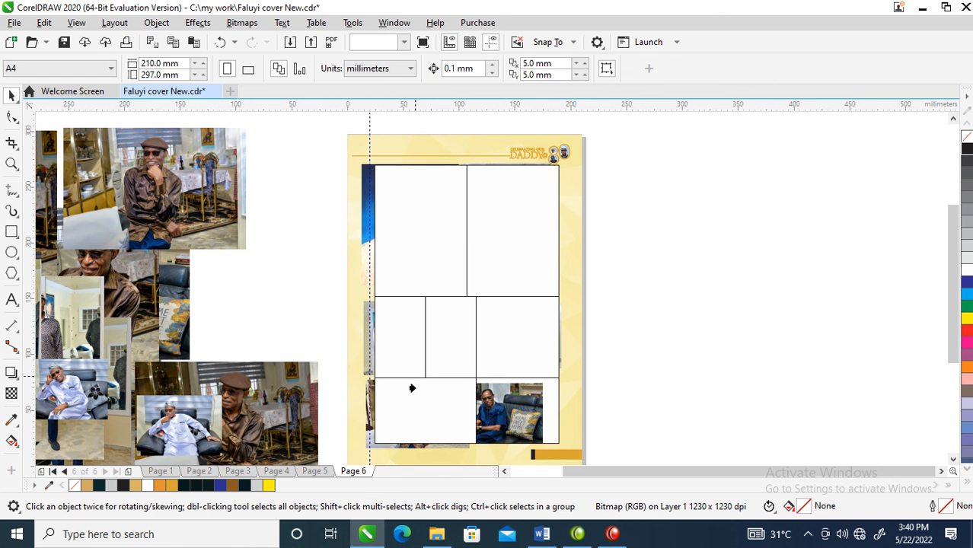
pyautogui.click(415, 432)
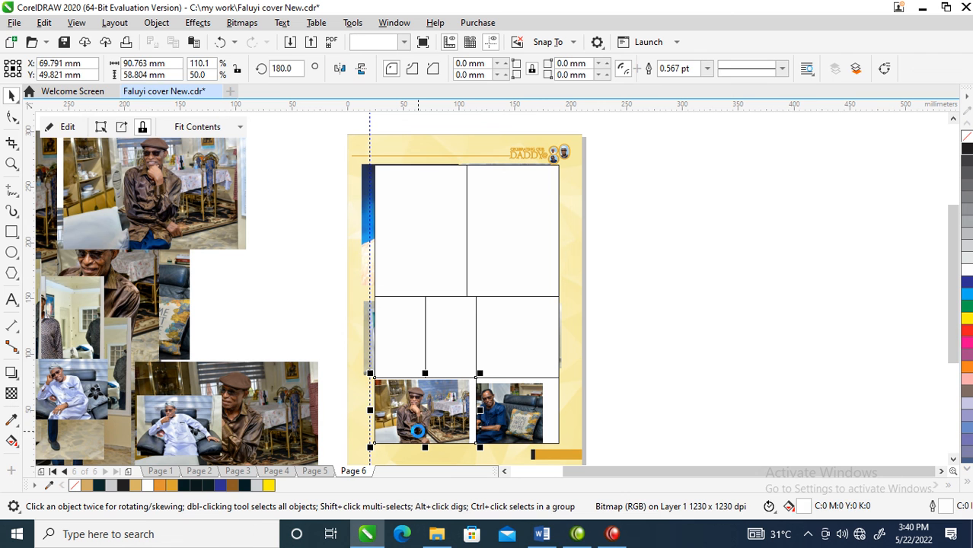
# - PowerClip the standing white-attire photo and the hat portrait into the two narrow middle-row frames
pyautogui.click(363, 321)
pyautogui.moveTo(363, 321); pyautogui.dragTo(390, 331)
pyautogui.click(433, 376)
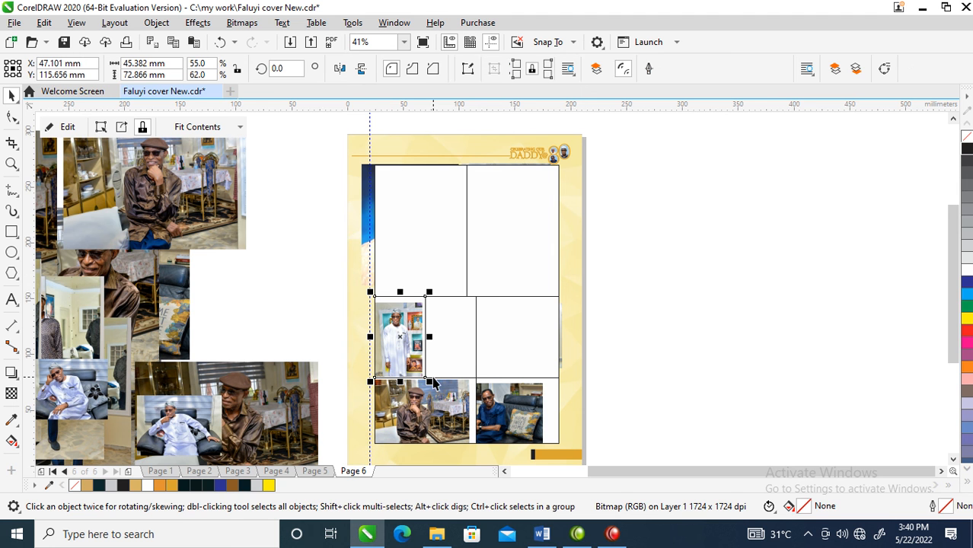
pyautogui.keyDown('alt'); pyautogui.click(446, 332); pyautogui.keyUp('alt')
pyautogui.moveTo(437, 339); pyautogui.dragTo(612, 343)
pyautogui.moveTo(517, 341); pyautogui.dragTo(447, 337)
pyautogui.click(500, 377)
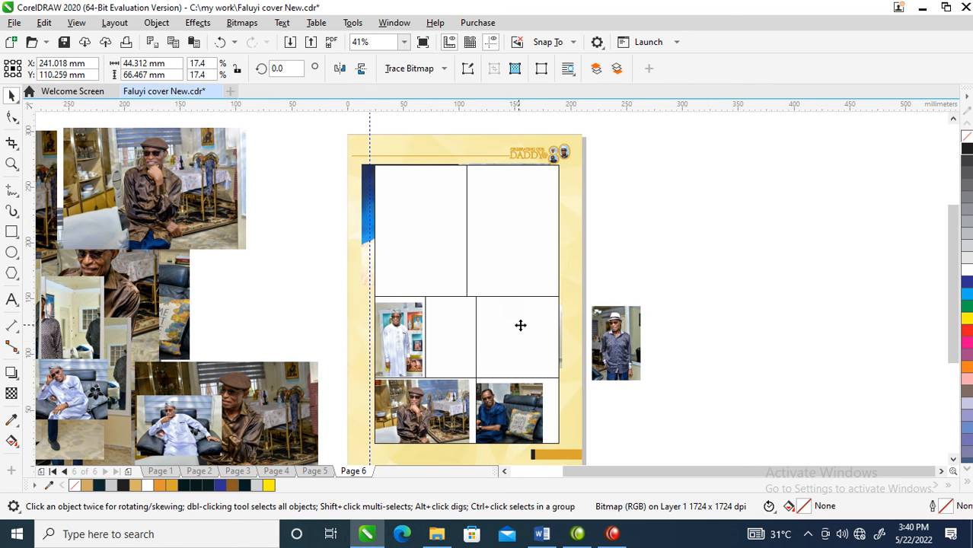
# - PowerClip the armchair photo into the wide frame of the middle row
pyautogui.click(517, 337)
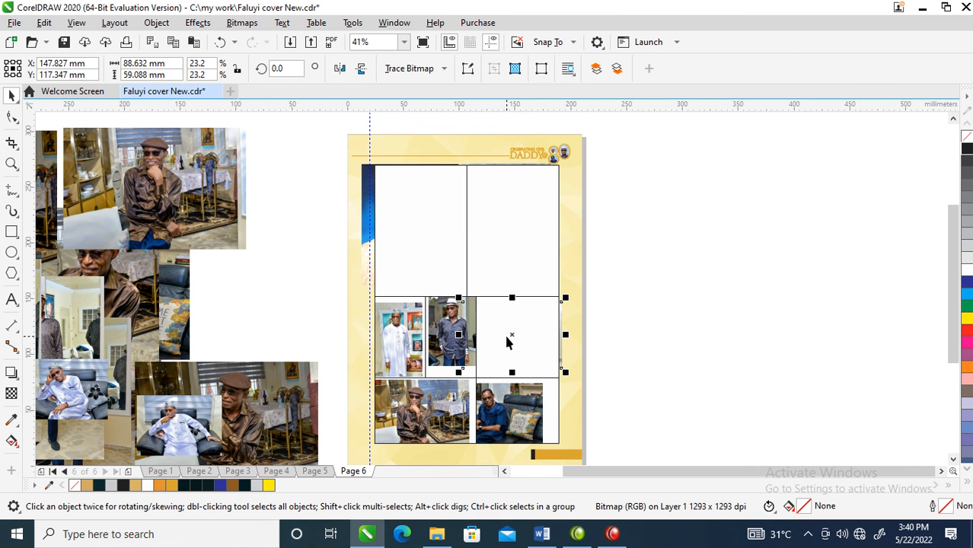
pyautogui.moveTo(514, 337)
pyautogui.mouseDown()
pyautogui.moveTo(569, 339)
pyautogui.moveTo(503, 332)
pyautogui.mouseUp()
pyautogui.click(561, 370)
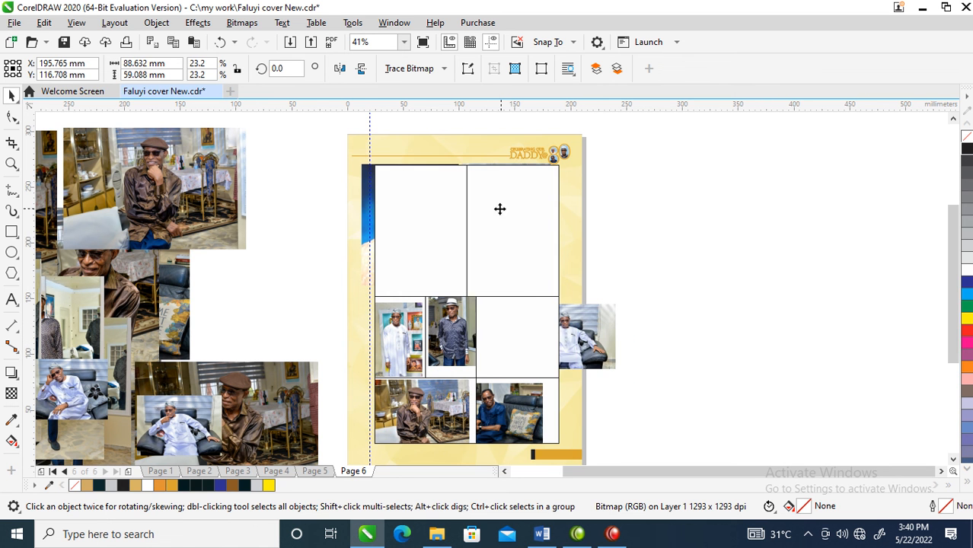
# - PowerClip the seated portrait and the blue-background portrait into the two large frames of the first row
pyautogui.click(512, 223)
pyautogui.moveTo(507, 229)
pyautogui.mouseDown()
pyautogui.moveTo(677, 244)
pyautogui.moveTo(469, 224)
pyautogui.moveTo(508, 227)
pyautogui.mouseUp()
pyautogui.click(545, 273)
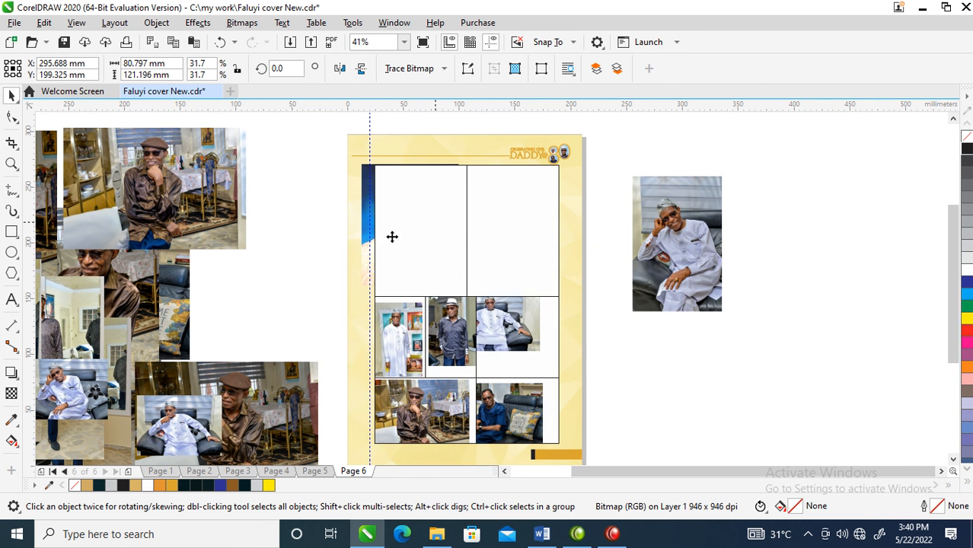
pyautogui.moveTo(364, 214); pyautogui.dragTo(423, 226)
pyautogui.click(477, 273)
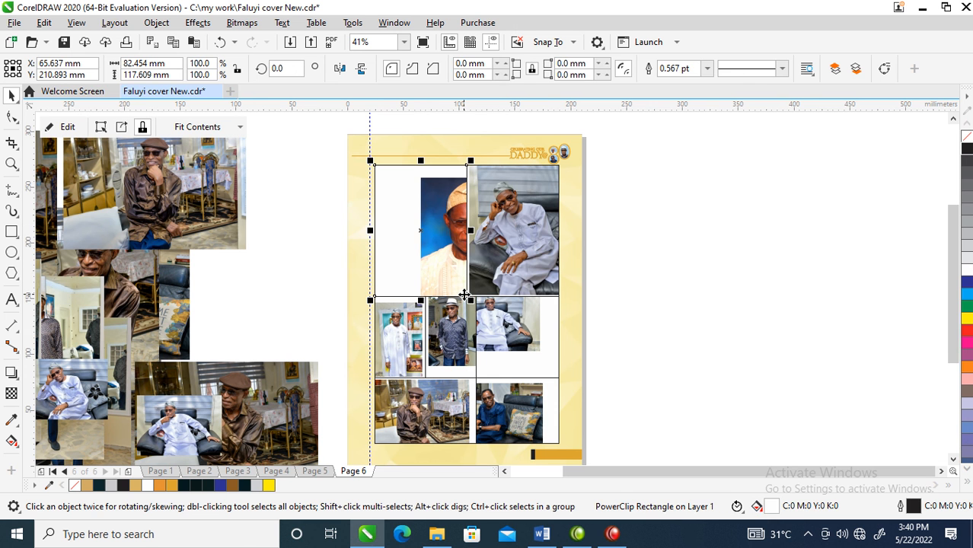
# - Reposition and enlarge the blue-background portrait inside its PowerClip frame so it fills the first large frame
pyautogui.click(438, 225)
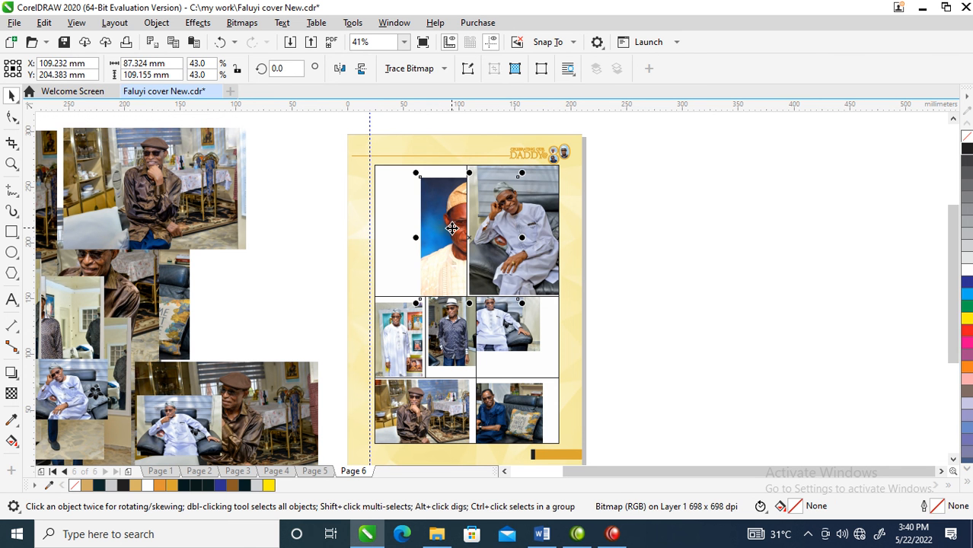
pyautogui.moveTo(415, 226); pyautogui.dragTo(401, 208)
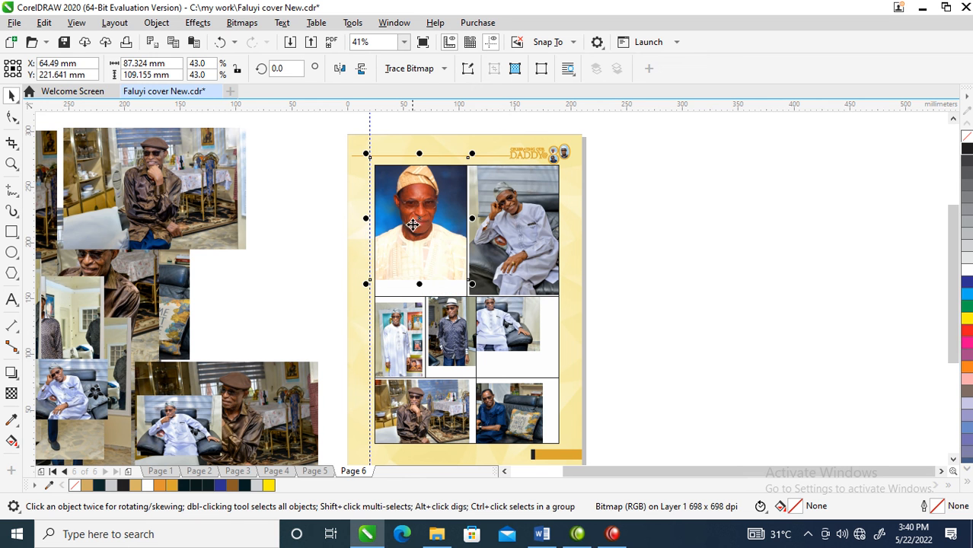
pyautogui.moveTo(472, 285); pyautogui.dragTo(489, 306)
pyautogui.moveTo(418, 210); pyautogui.dragTo(413, 217)
# - Enlarge the seated white-attire portrait to about 92 × 138 mm and reposition it to fill the second large frame
pyautogui.press('F6')
pyautogui.click(524, 221)
pyautogui.press('space')
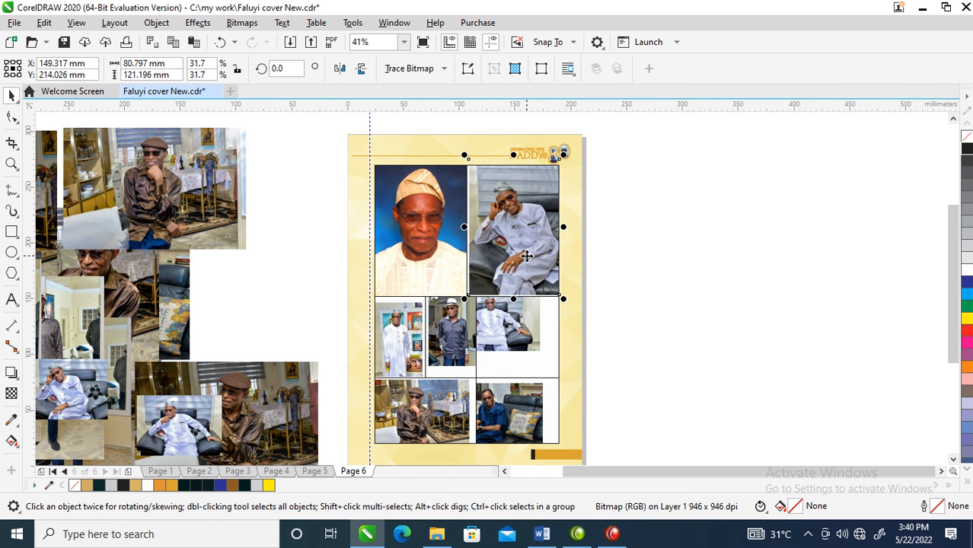
pyautogui.click(507, 232)
pyautogui.click(518, 240)
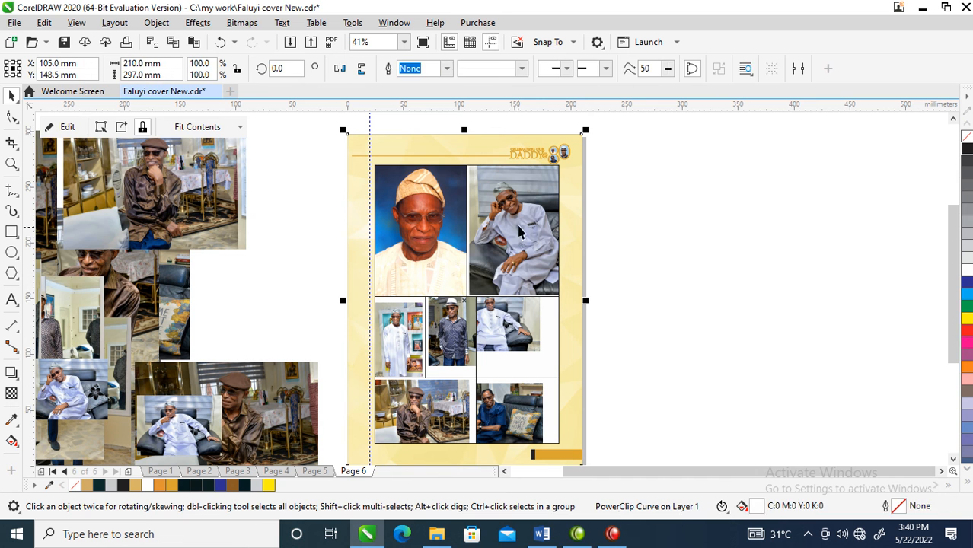
pyautogui.click(526, 220)
pyautogui.click(527, 220)
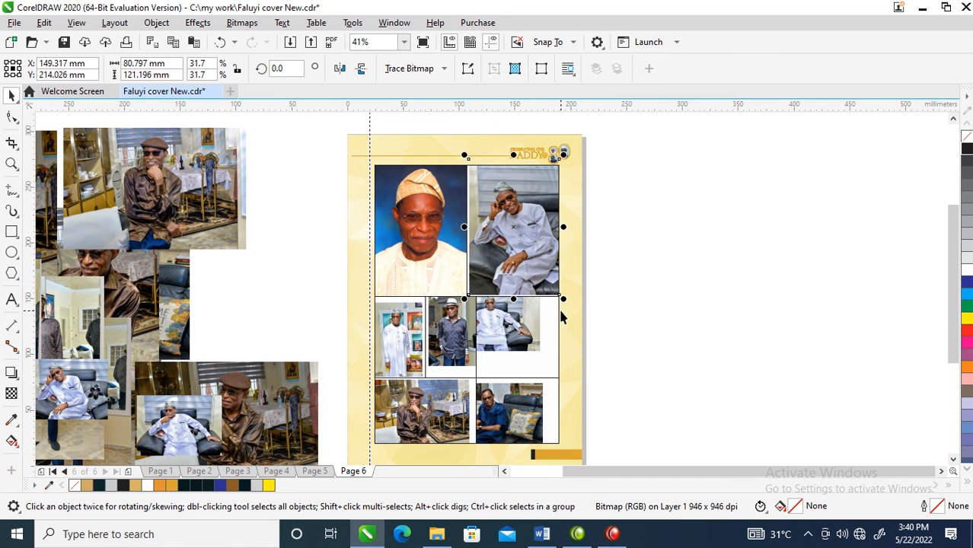
pyautogui.moveTo(504, 225); pyautogui.dragTo(494, 230)
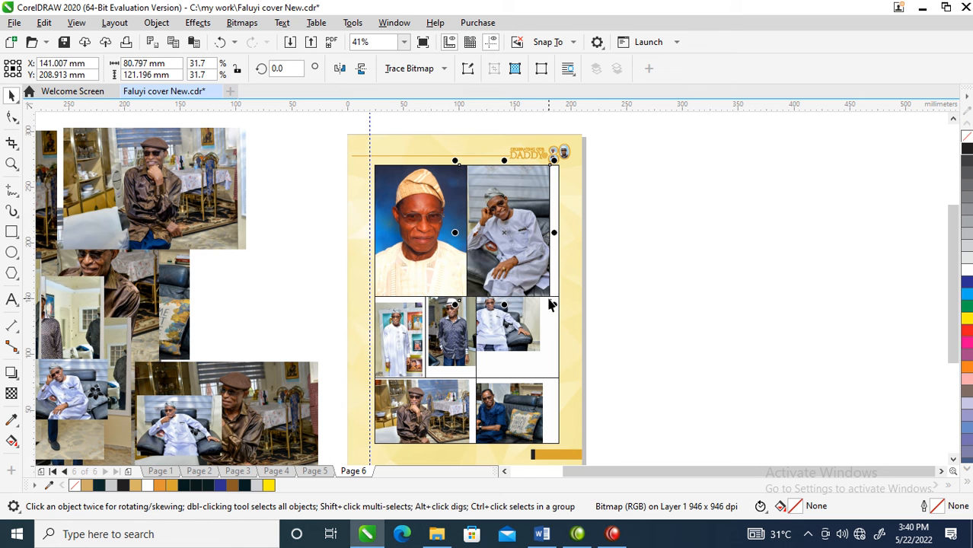
pyautogui.moveTo(553, 305); pyautogui.dragTo(566, 323)
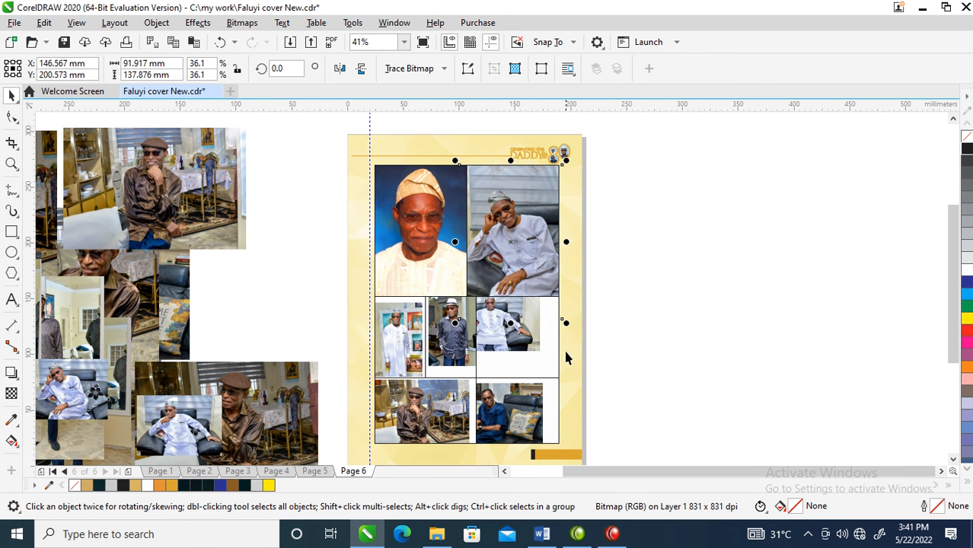
pyautogui.moveTo(540, 260); pyautogui.dragTo(536, 251)
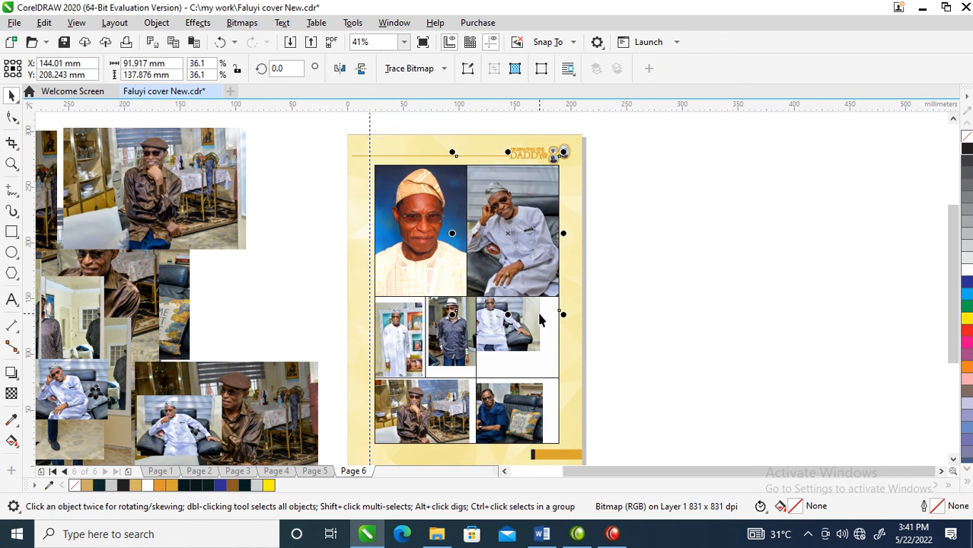
# - Enlarge and reposition the armchair photo inside its PowerClip frame so it fills the wide middle-row frame
pyautogui.click(538, 325)
pyautogui.moveTo(540, 341); pyautogui.dragTo(556, 359)
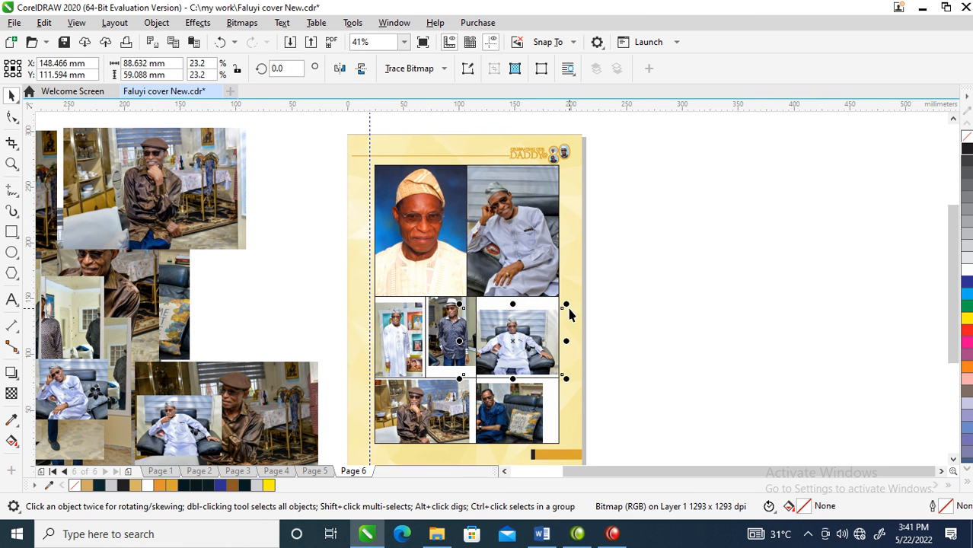
pyautogui.moveTo(565, 303); pyautogui.dragTo(610, 279)
pyautogui.moveTo(534, 326); pyautogui.dragTo(522, 329)
# - Resize the hat portrait and the standing white-attire photo to fill their two narrow middle-row frames
pyautogui.click(440, 333)
pyautogui.moveTo(425, 369); pyautogui.dragTo(408, 393)
pyautogui.click(390, 344)
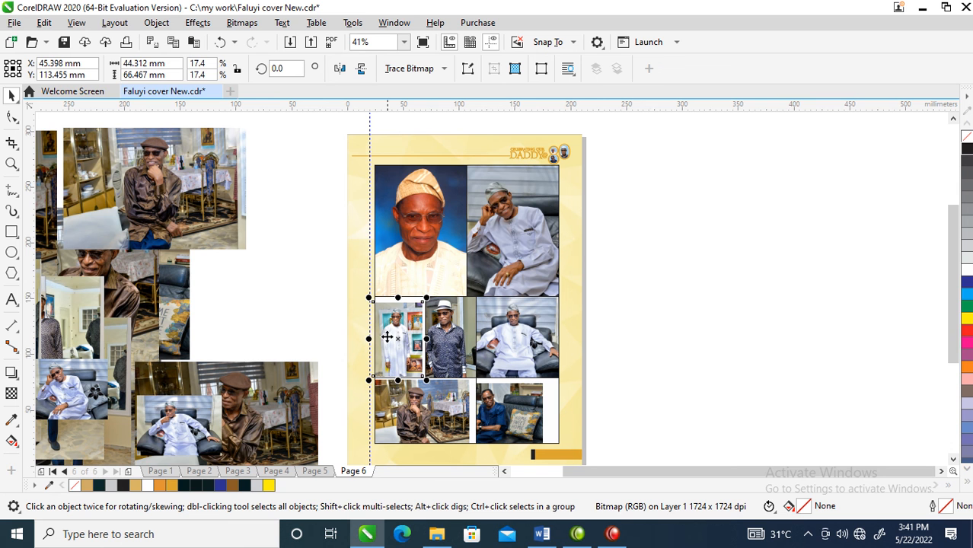
pyautogui.moveTo(368, 296); pyautogui.dragTo(365, 277)
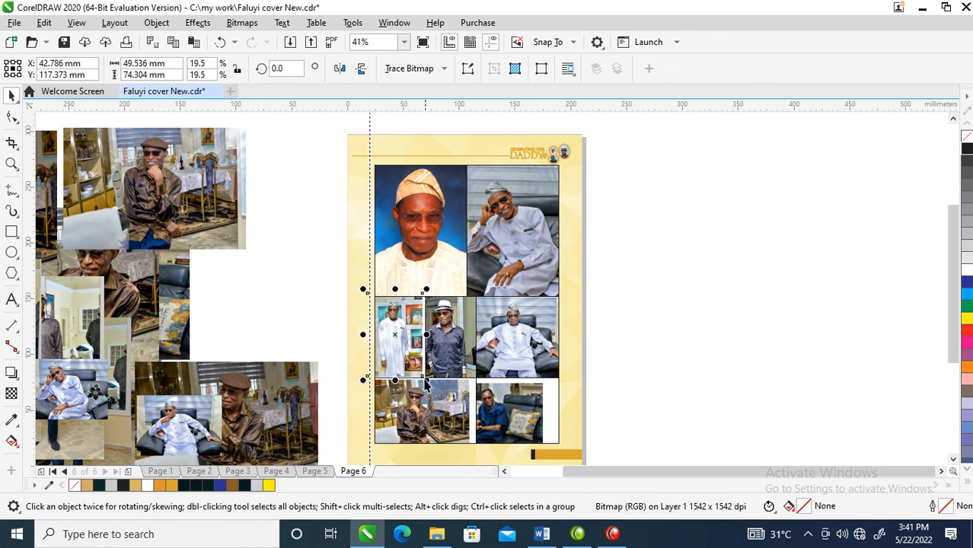
pyautogui.moveTo(427, 383); pyautogui.dragTo(483, 367)
# - Fit the brown-shirt photo to its lowest-row frame and enlarge the navy-outfit photo to about 101 × 67 mm to fill its own
pyautogui.click(422, 415)
pyautogui.click(504, 421)
pyautogui.moveTo(509, 417); pyautogui.dragTo(530, 413)
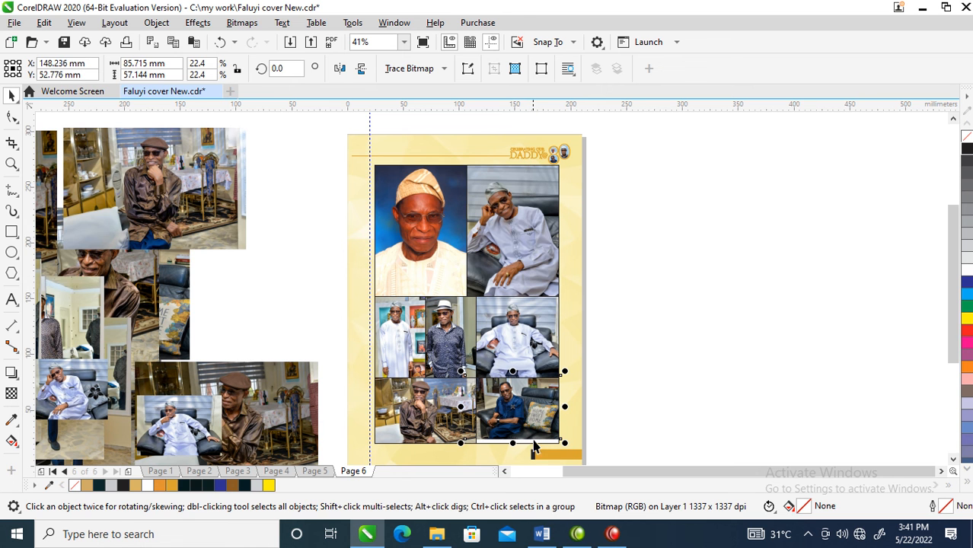
pyautogui.moveTo(565, 441); pyautogui.dragTo(582, 452)
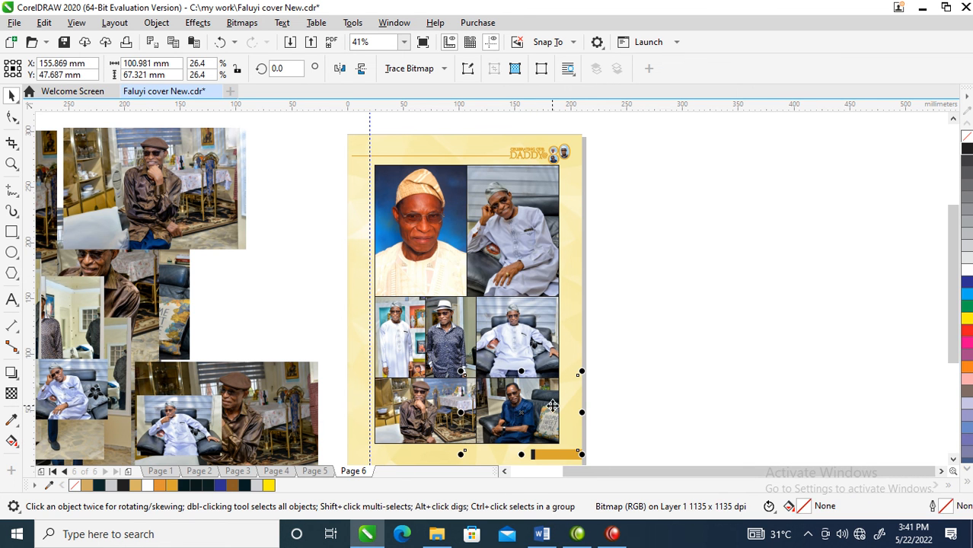
pyautogui.press('Escape')
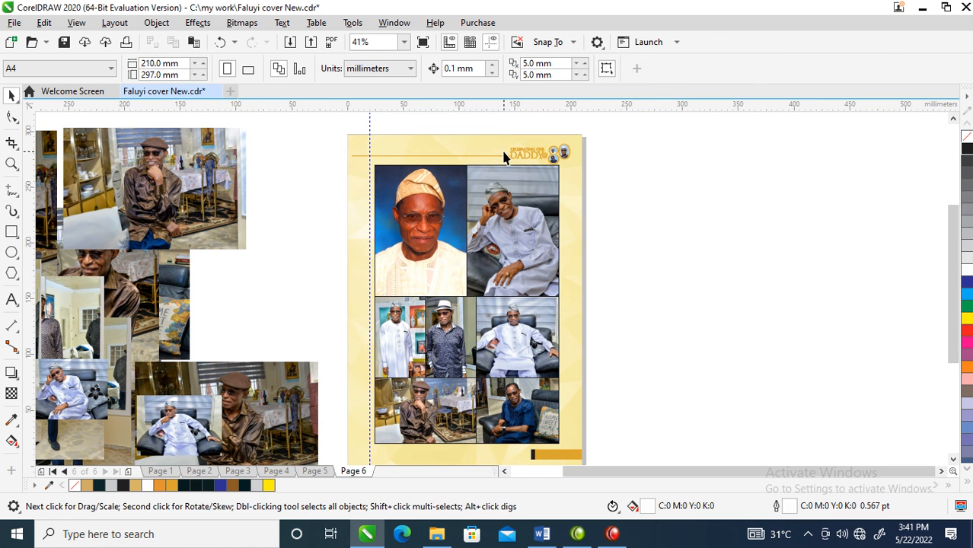
# - Select all seven collage frames together and change their outline colour to white
pyautogui.click(466, 199)
pyautogui.keyDown('shift'); pyautogui.click(434, 168); pyautogui.keyUp('shift')
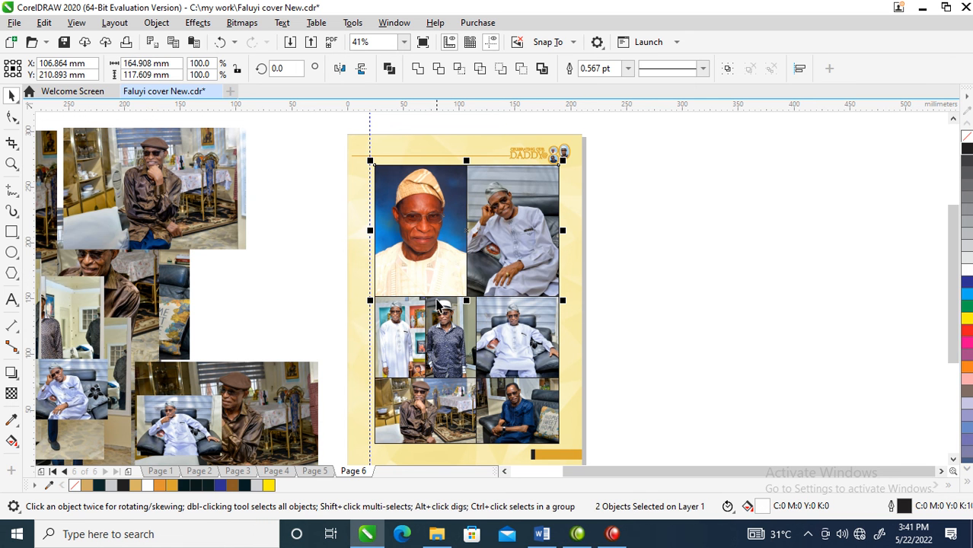
pyautogui.keyDown('shift'); pyautogui.click(423, 318); pyautogui.keyUp('shift')
pyautogui.keyDown('shift'); pyautogui.click(538, 334); pyautogui.keyUp('shift')
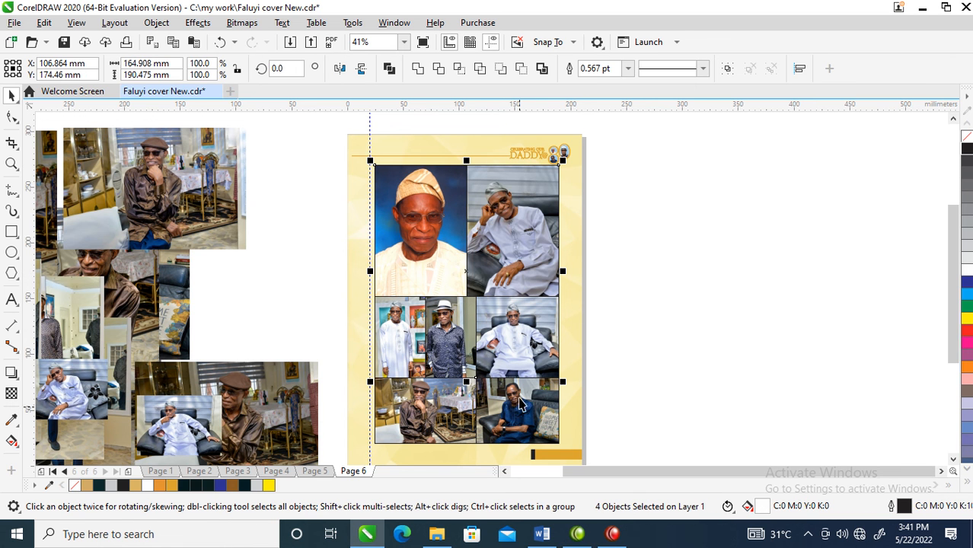
pyautogui.keyDown('shift'); pyautogui.click(443, 409); pyautogui.keyUp('shift')
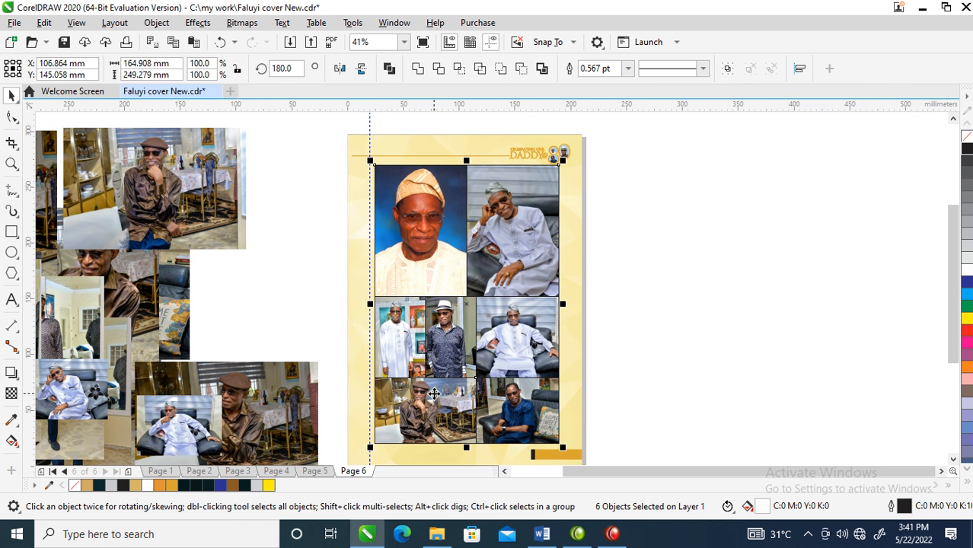
pyautogui.press('Delete')
pyautogui.hotkey('ctrl', 'z')
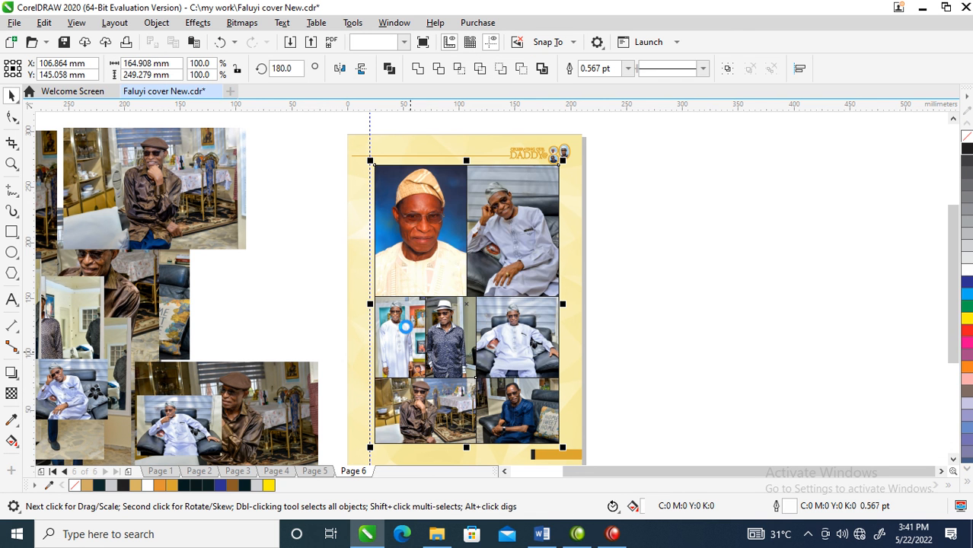
pyautogui.keyDown('shift'); pyautogui.click(391, 321); pyautogui.keyUp('shift')
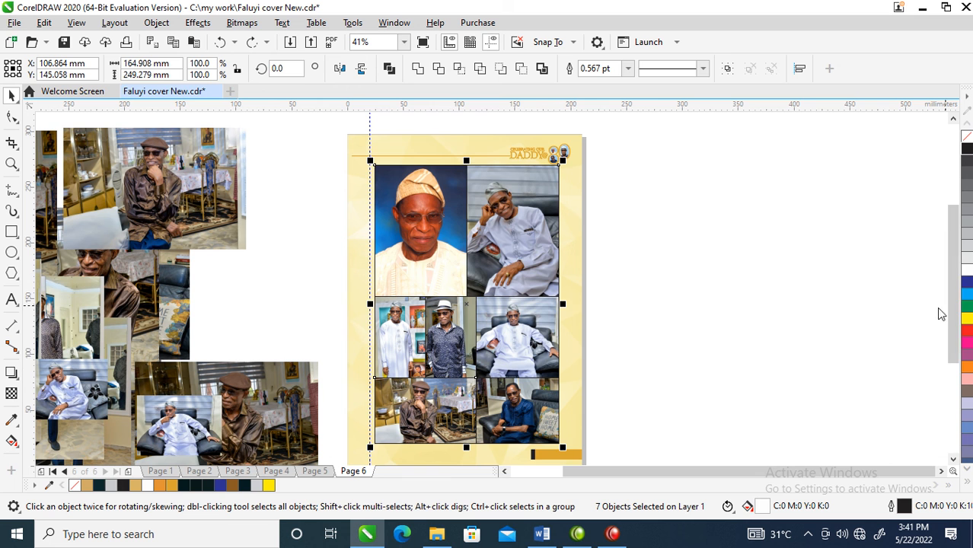
pyautogui.click(968, 273)
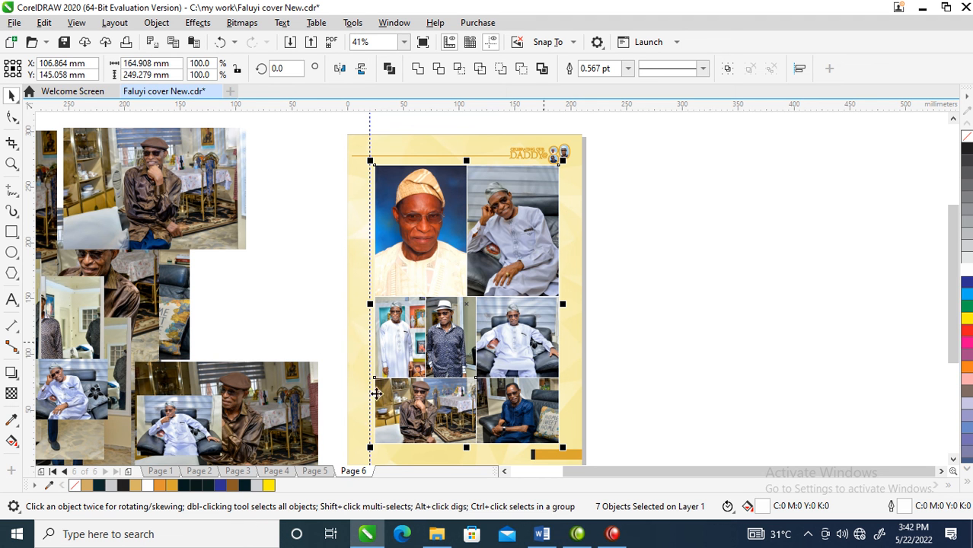
# - Set the outline width of the seven selected collage frames to 11 points and clear the selection
pyautogui.press('F12')
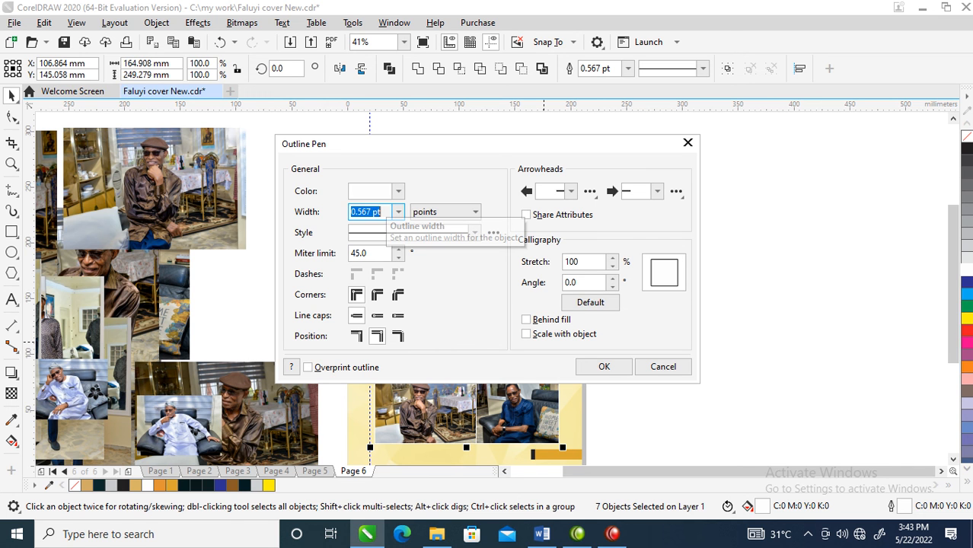
pyautogui.write('11')
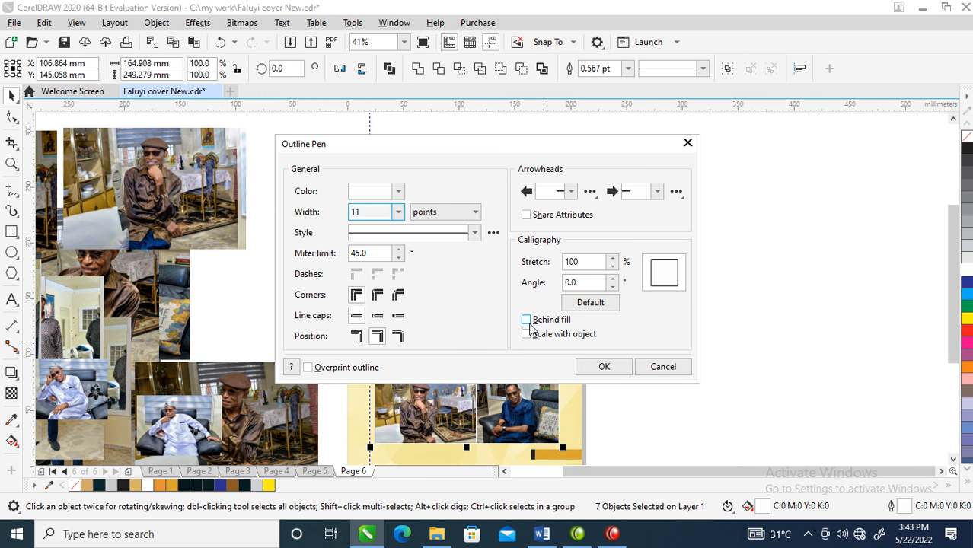
pyautogui.click(605, 368)
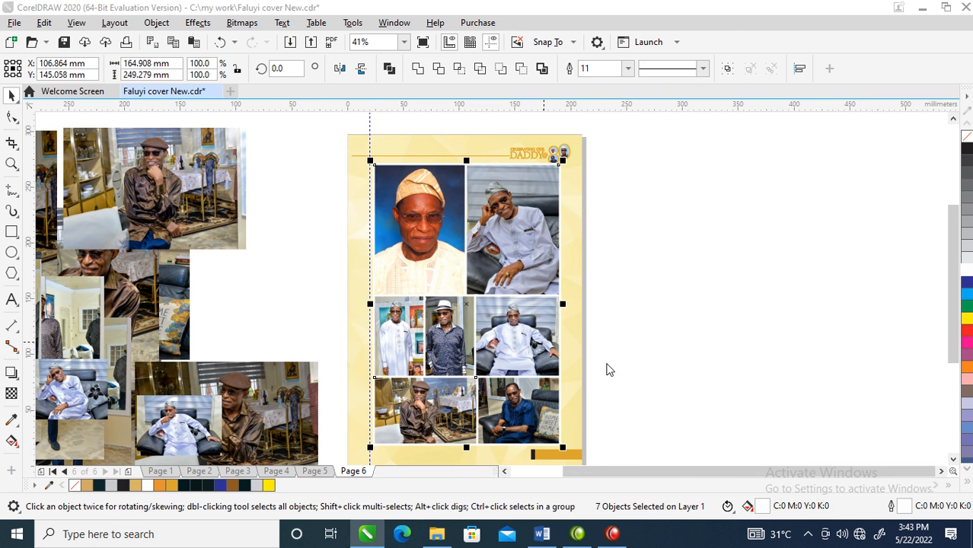
pyautogui.click(640, 238)
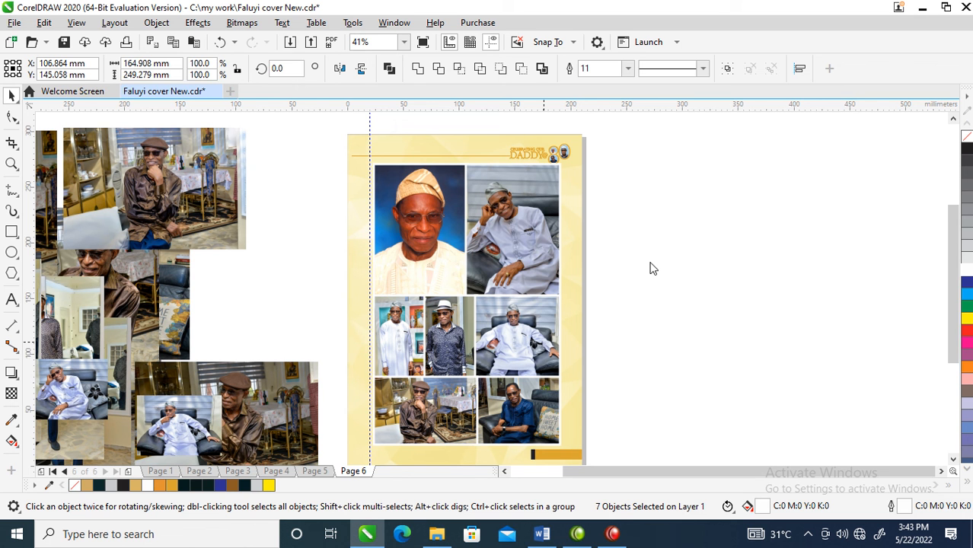
pyautogui.click(291, 213)
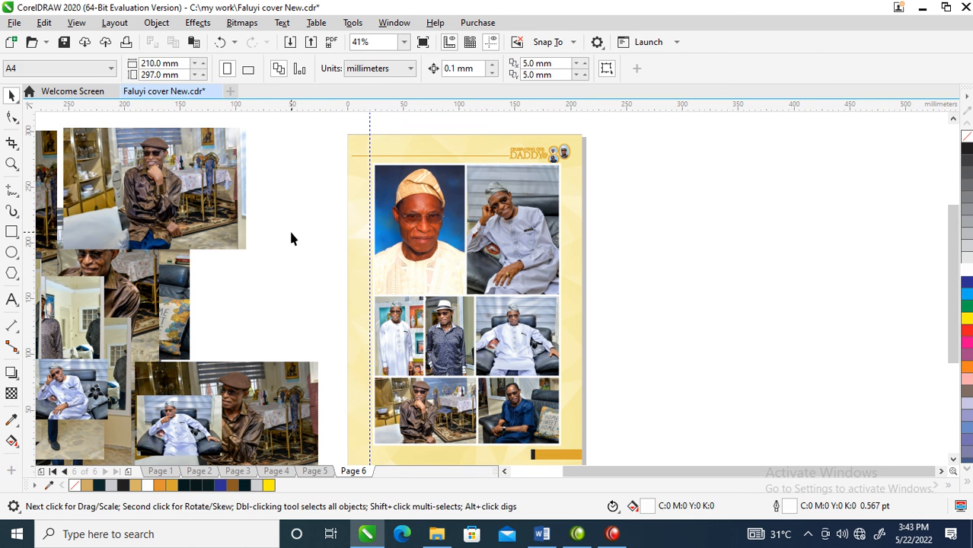